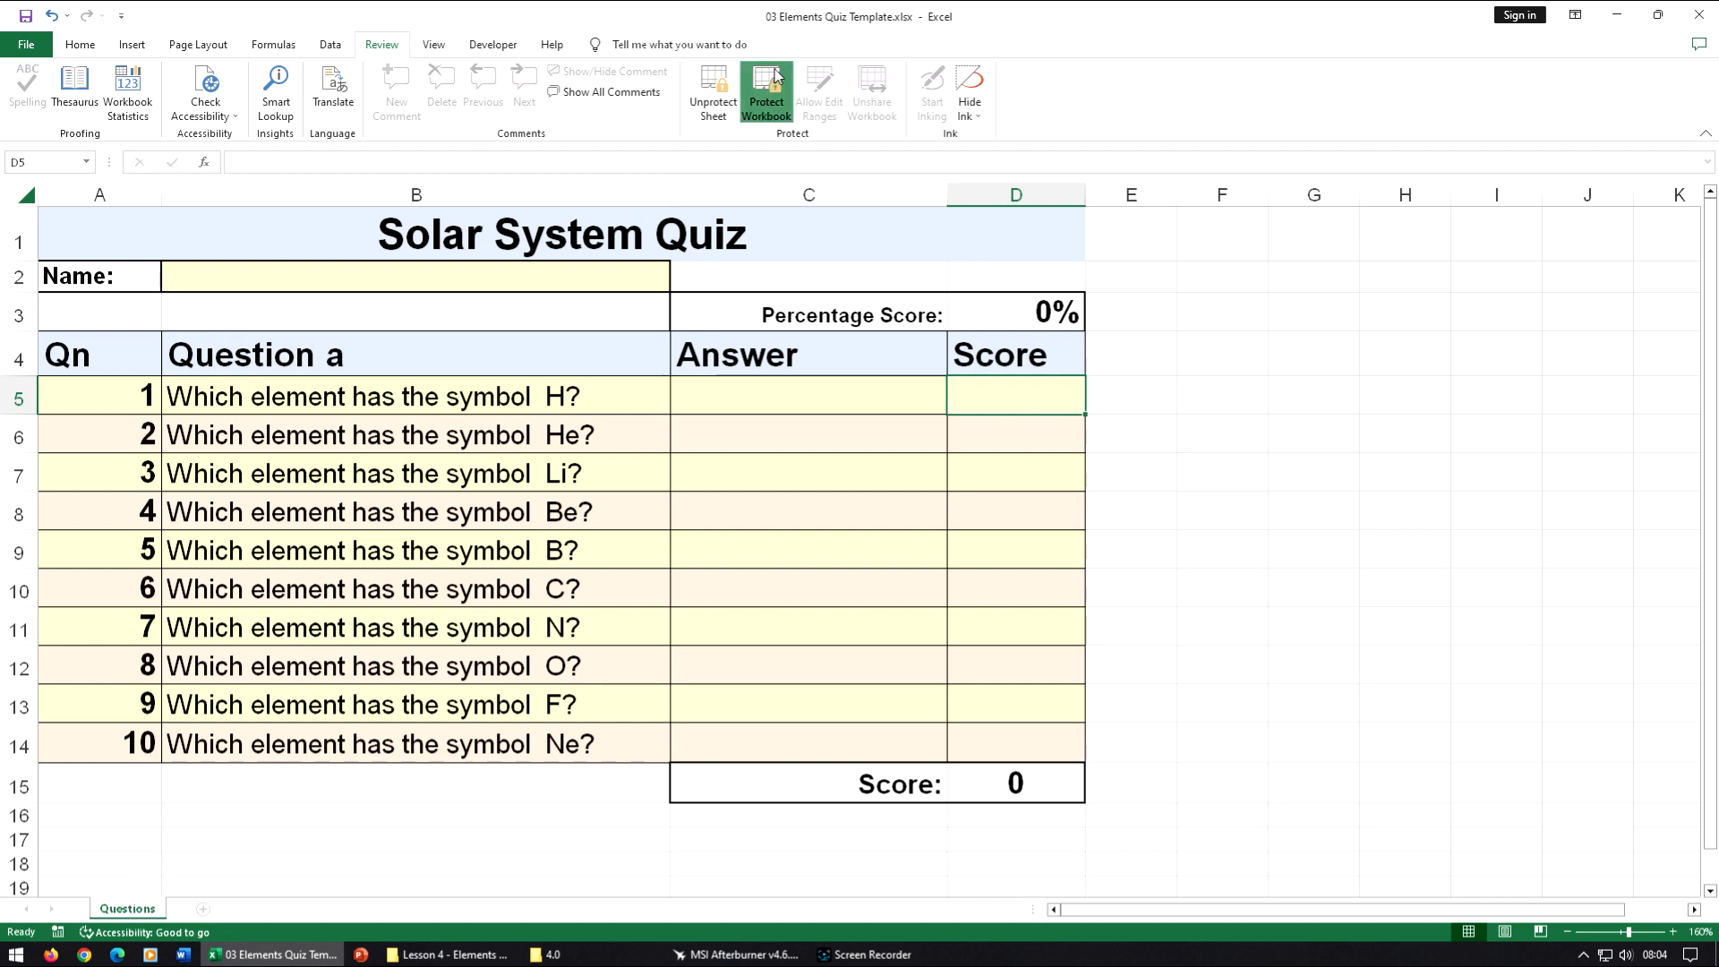
# Unprotect the workbook structure by entering its password, and unhide the Answers sheet.
pyautogui.click(767, 96)
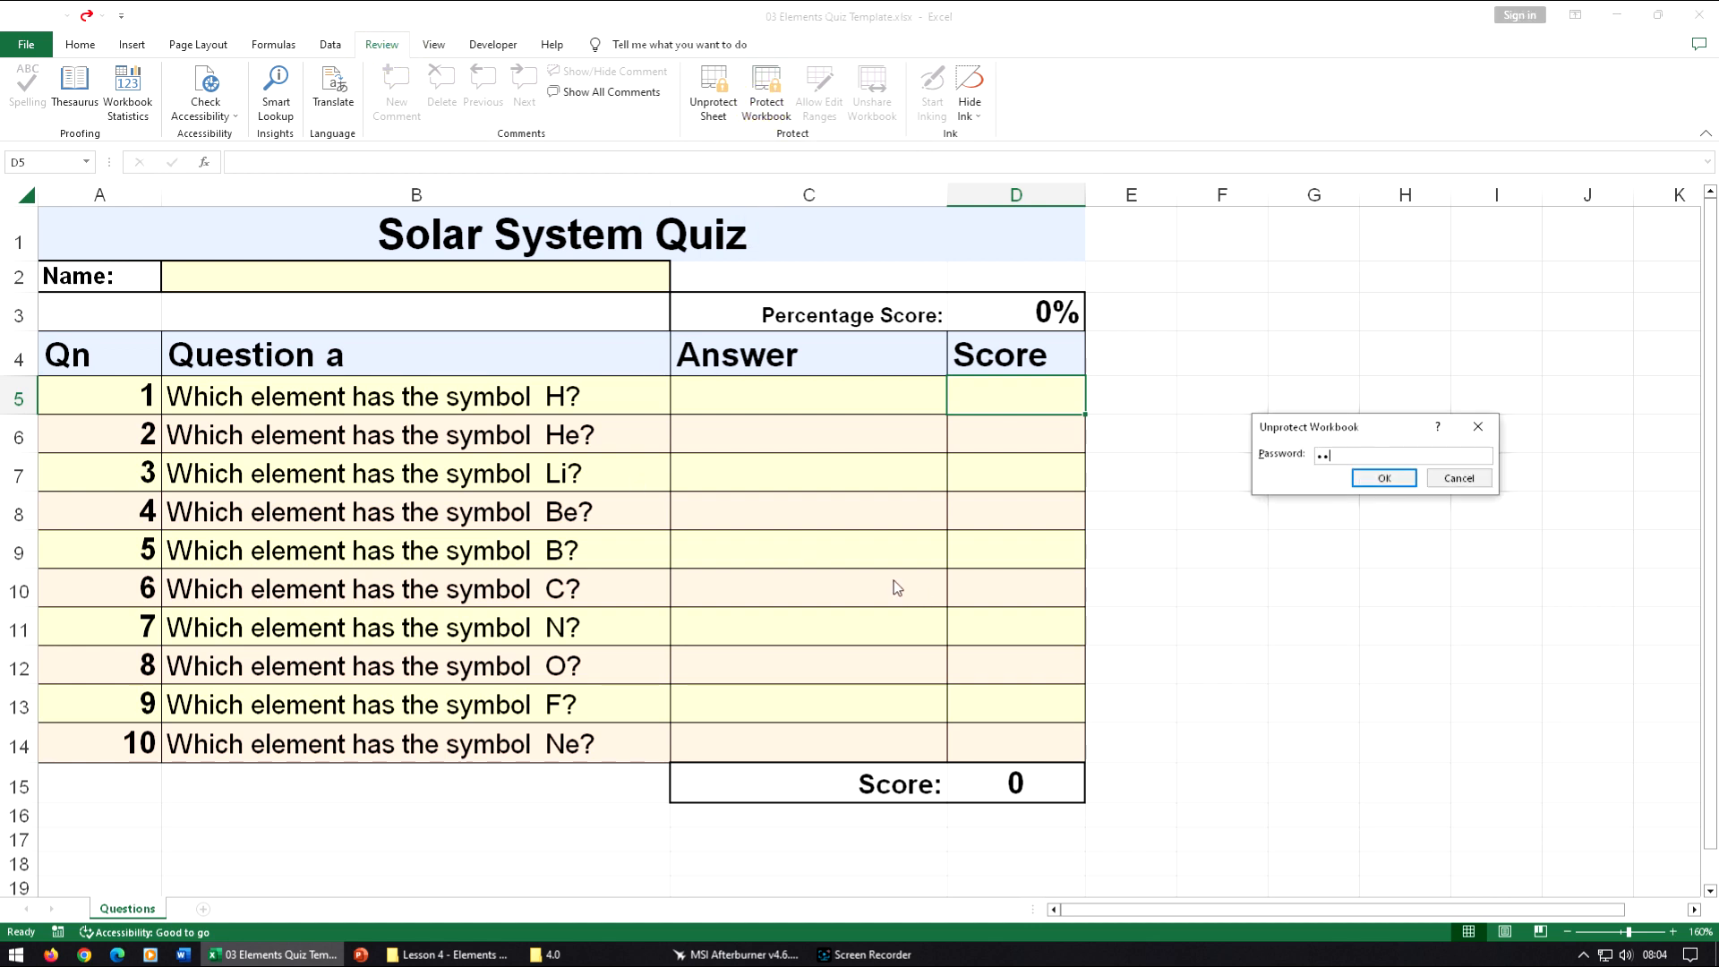
pyautogui.click(1373, 486)
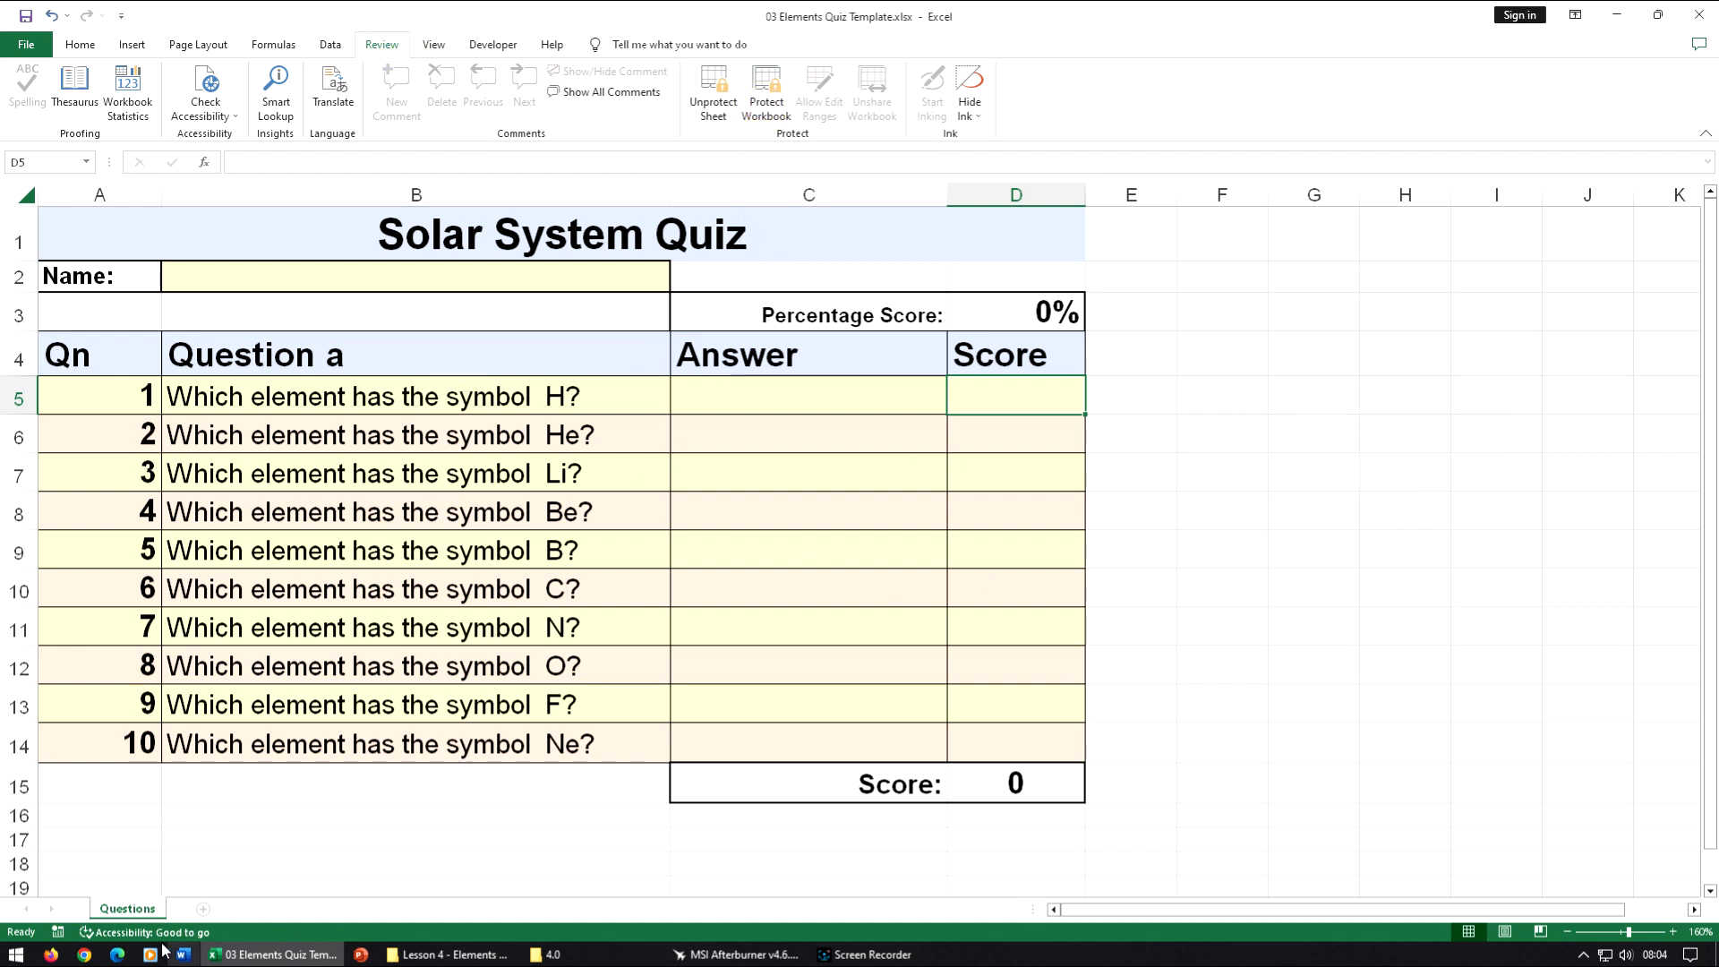
pyautogui.rightClick(137, 917)
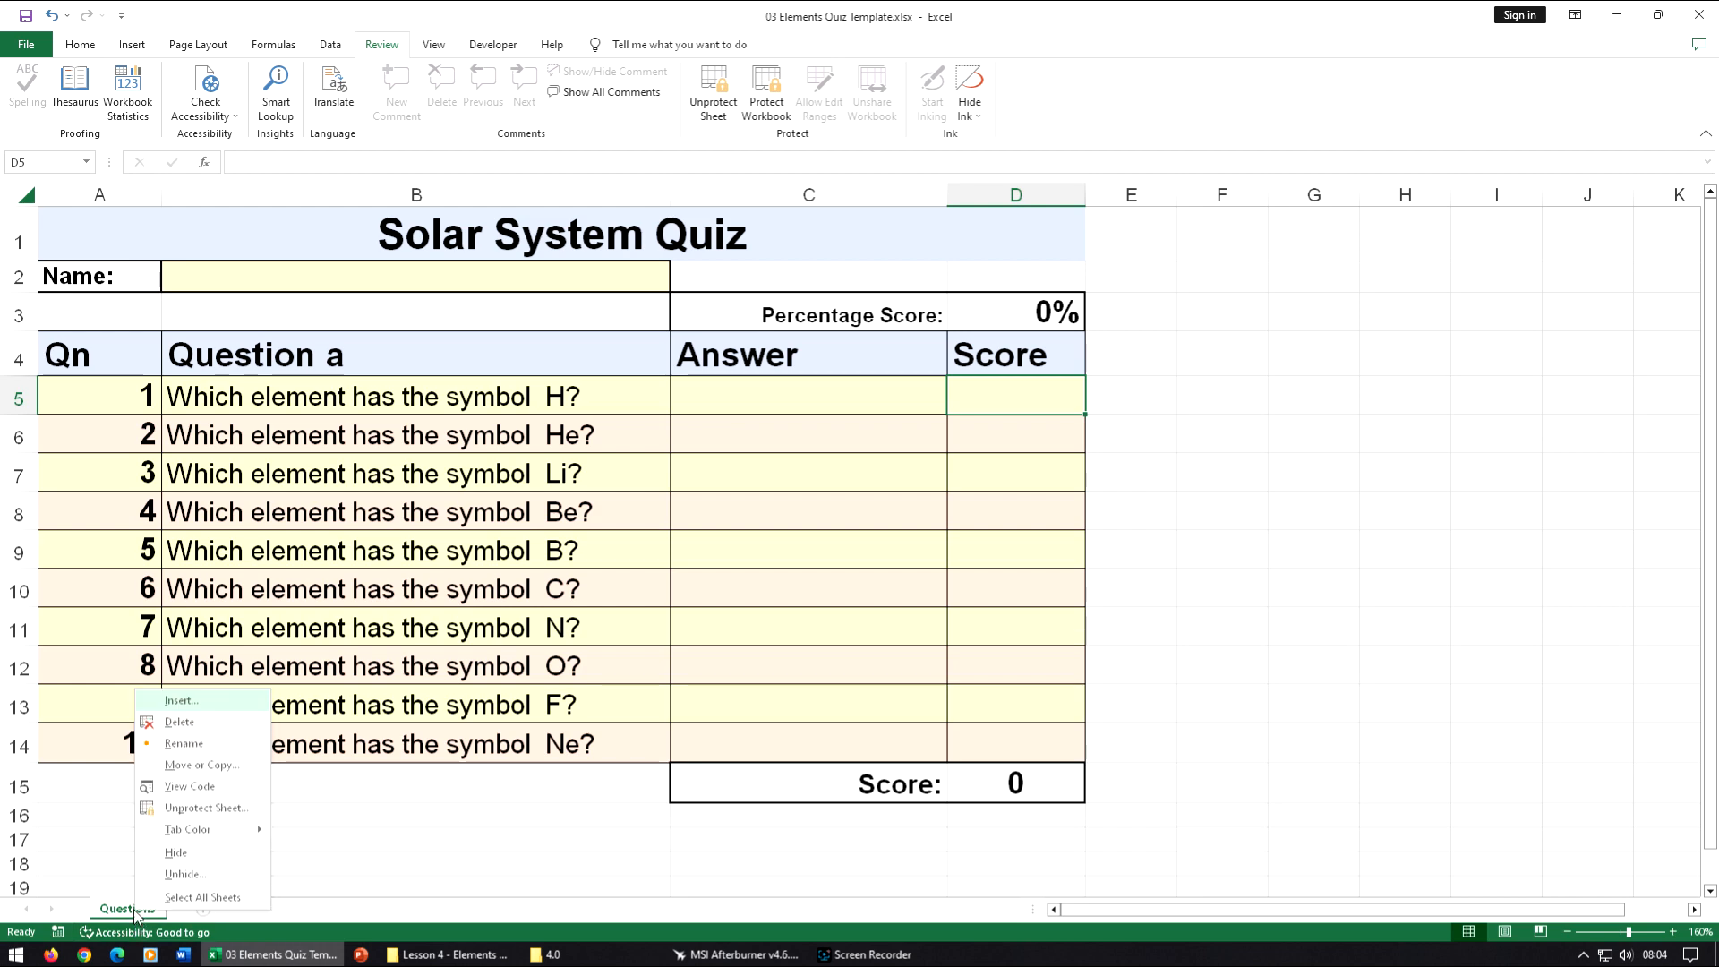
pyautogui.click(184, 874)
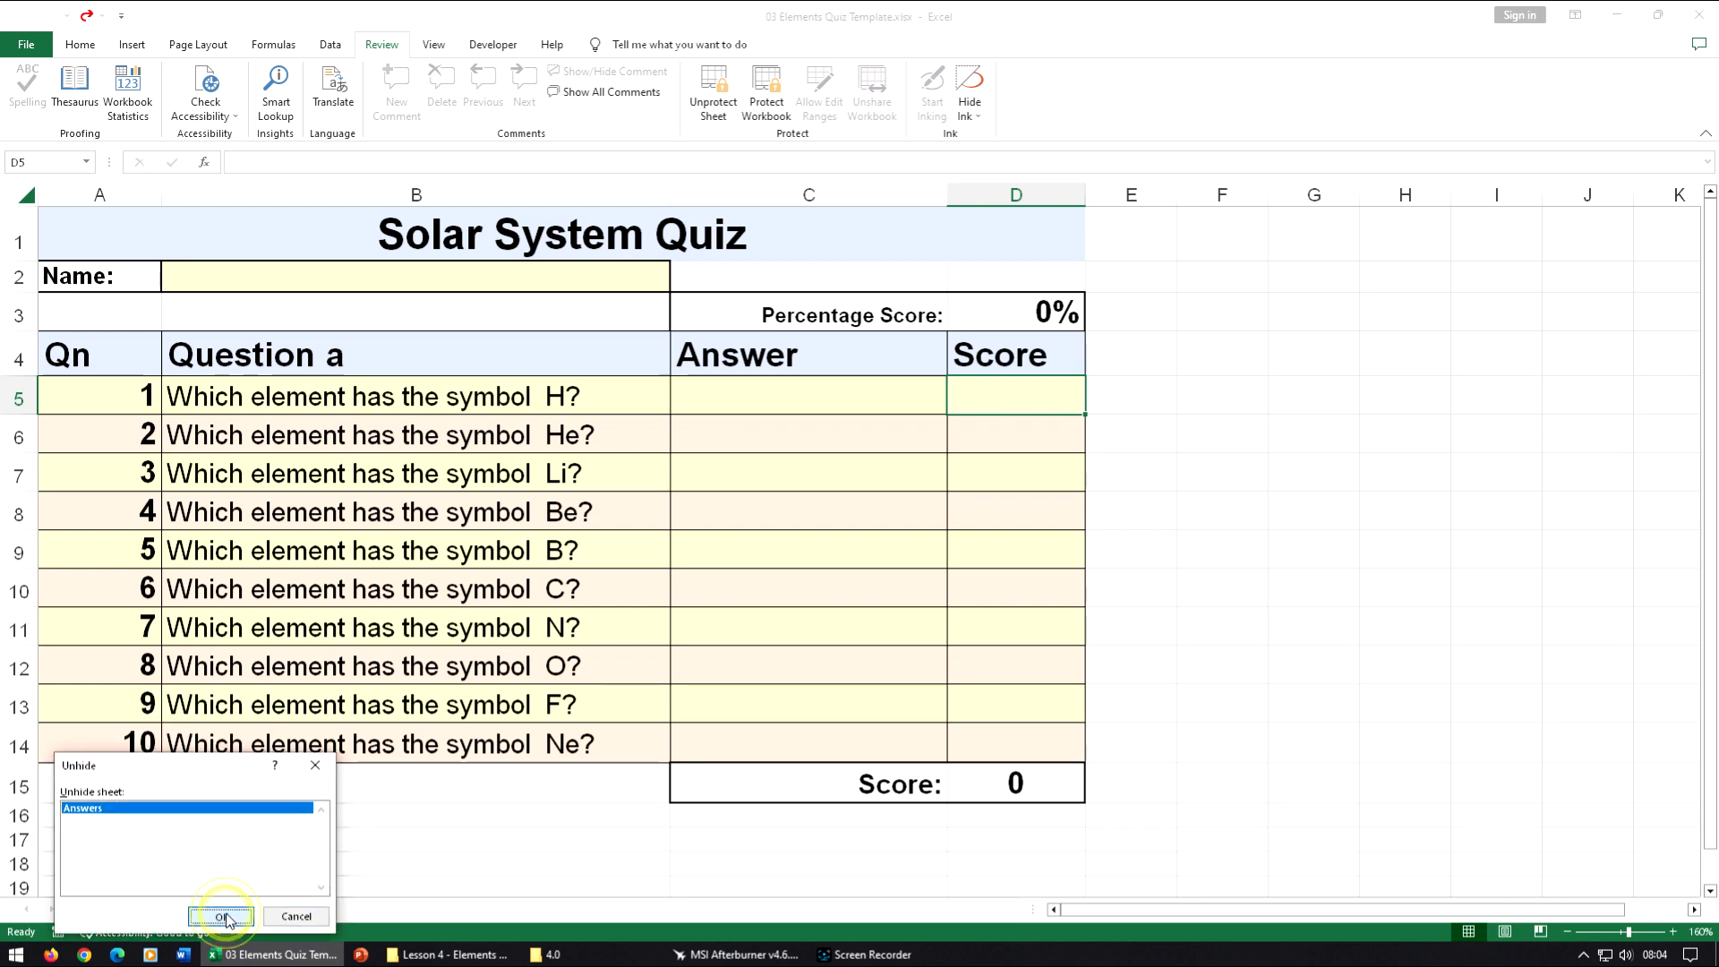
pyautogui.click(221, 917)
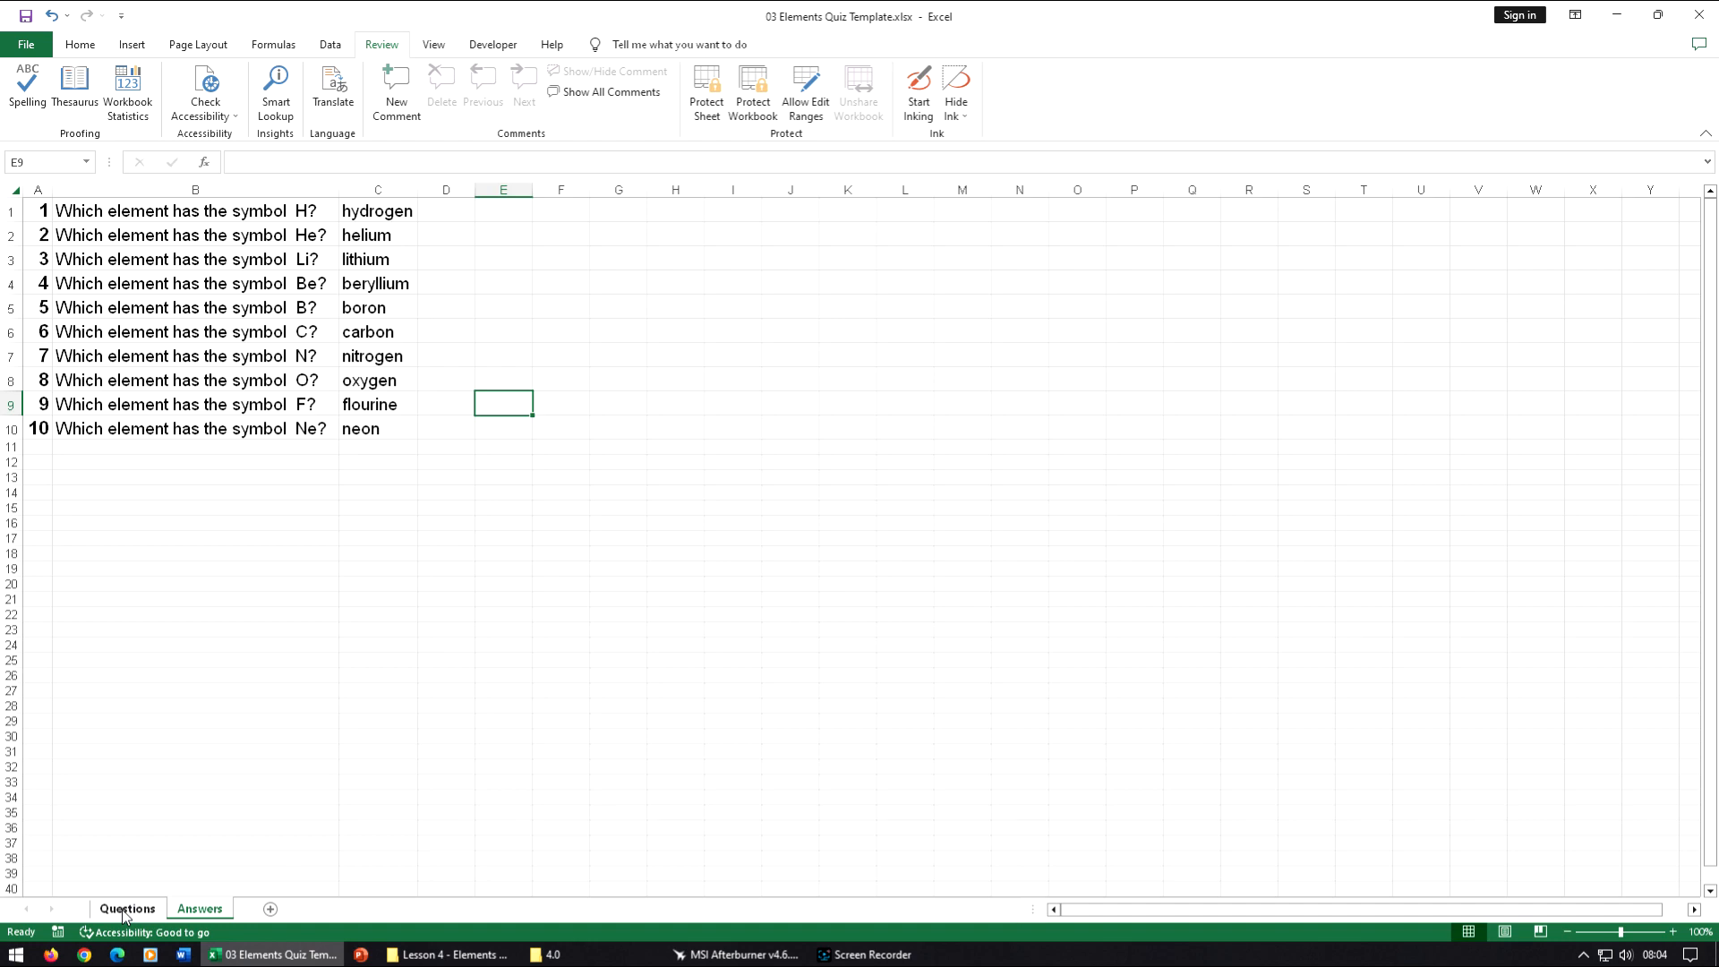
# Unprotect the Questions sheet by entering the sheet password.
pyautogui.click(126, 910)
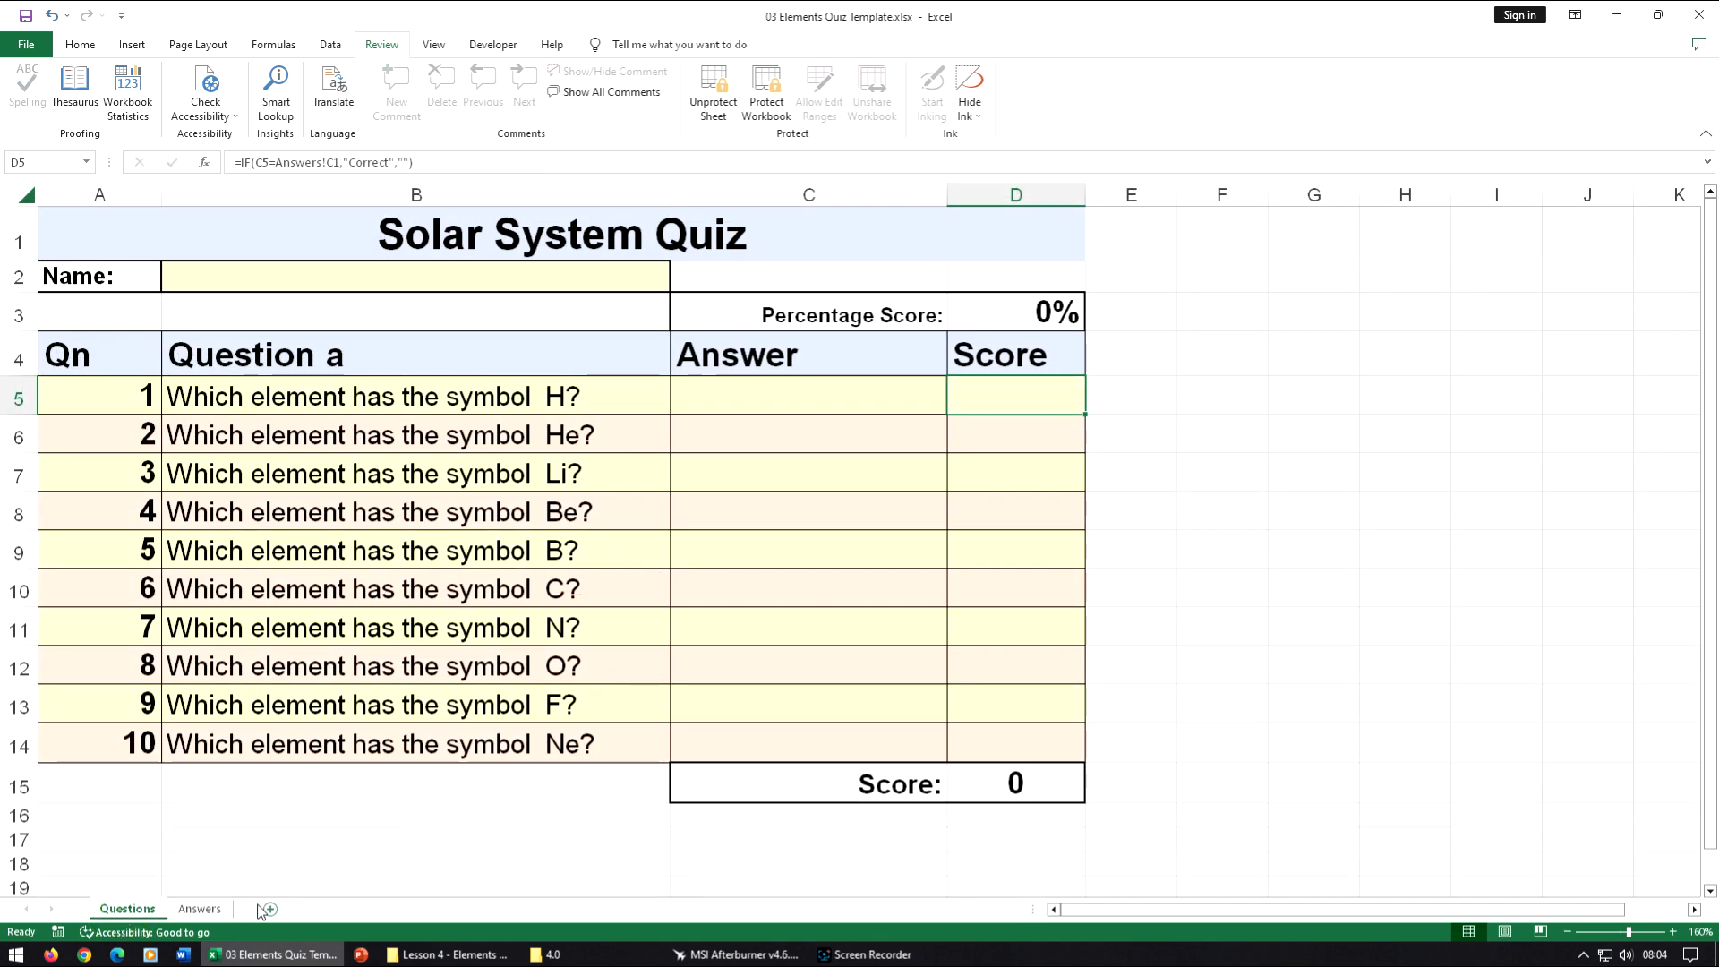
pyautogui.rightClick(141, 917)
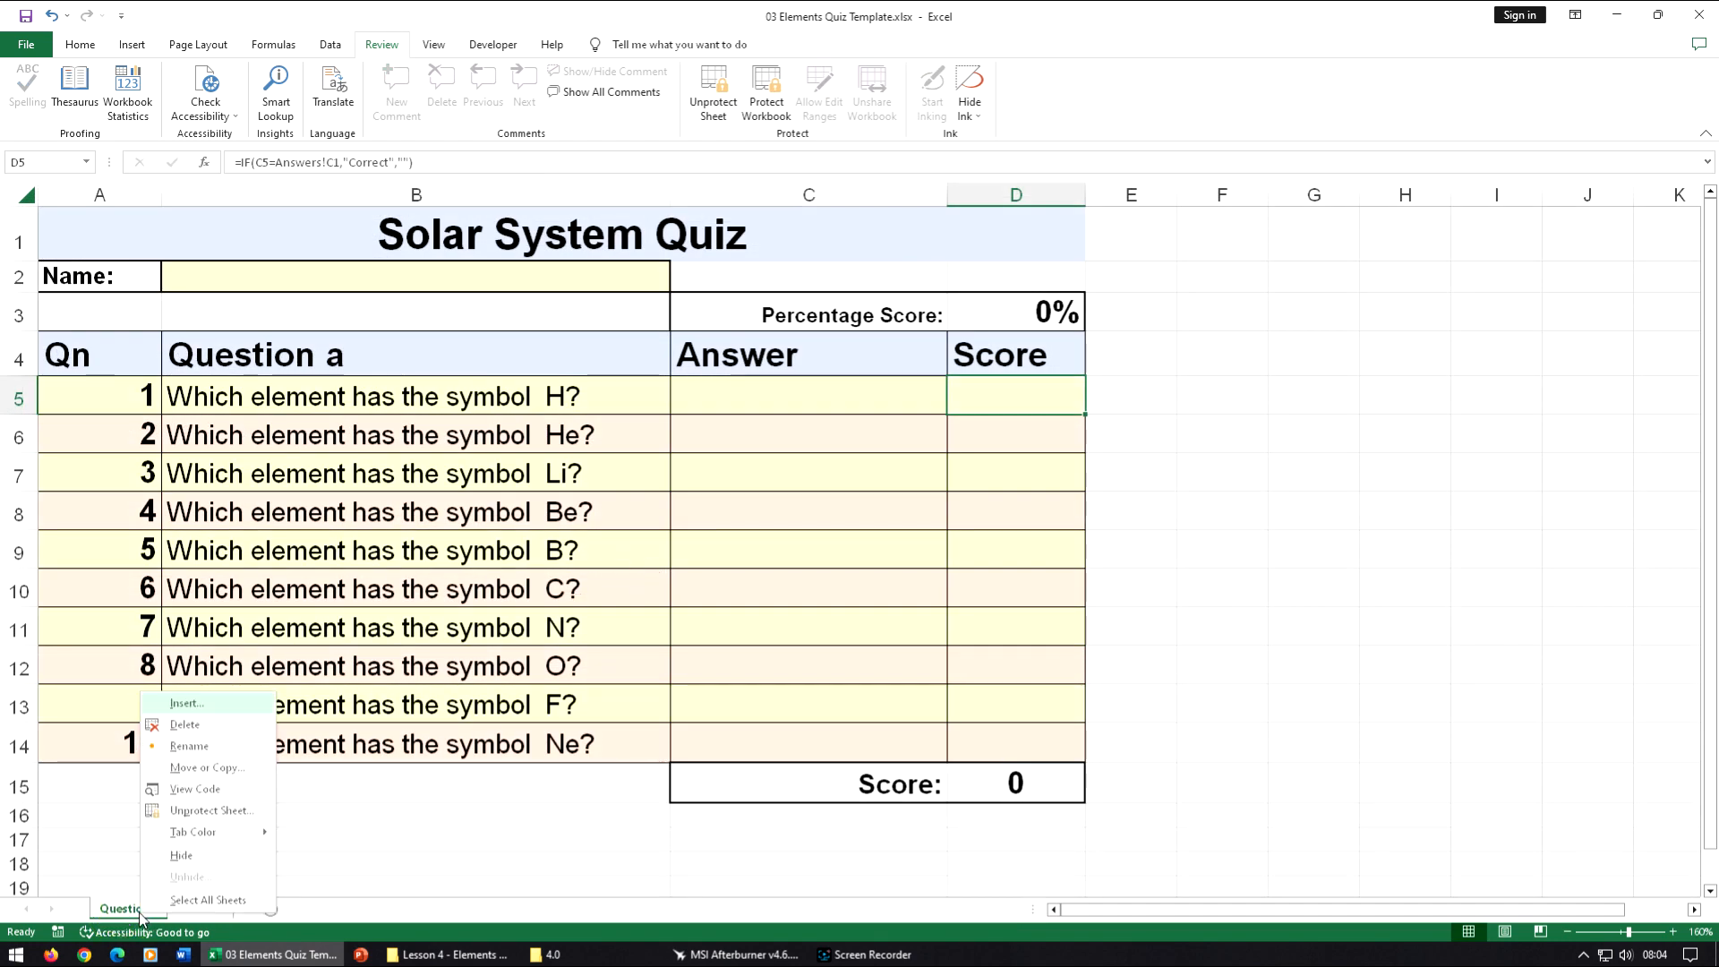
pyautogui.click(231, 814)
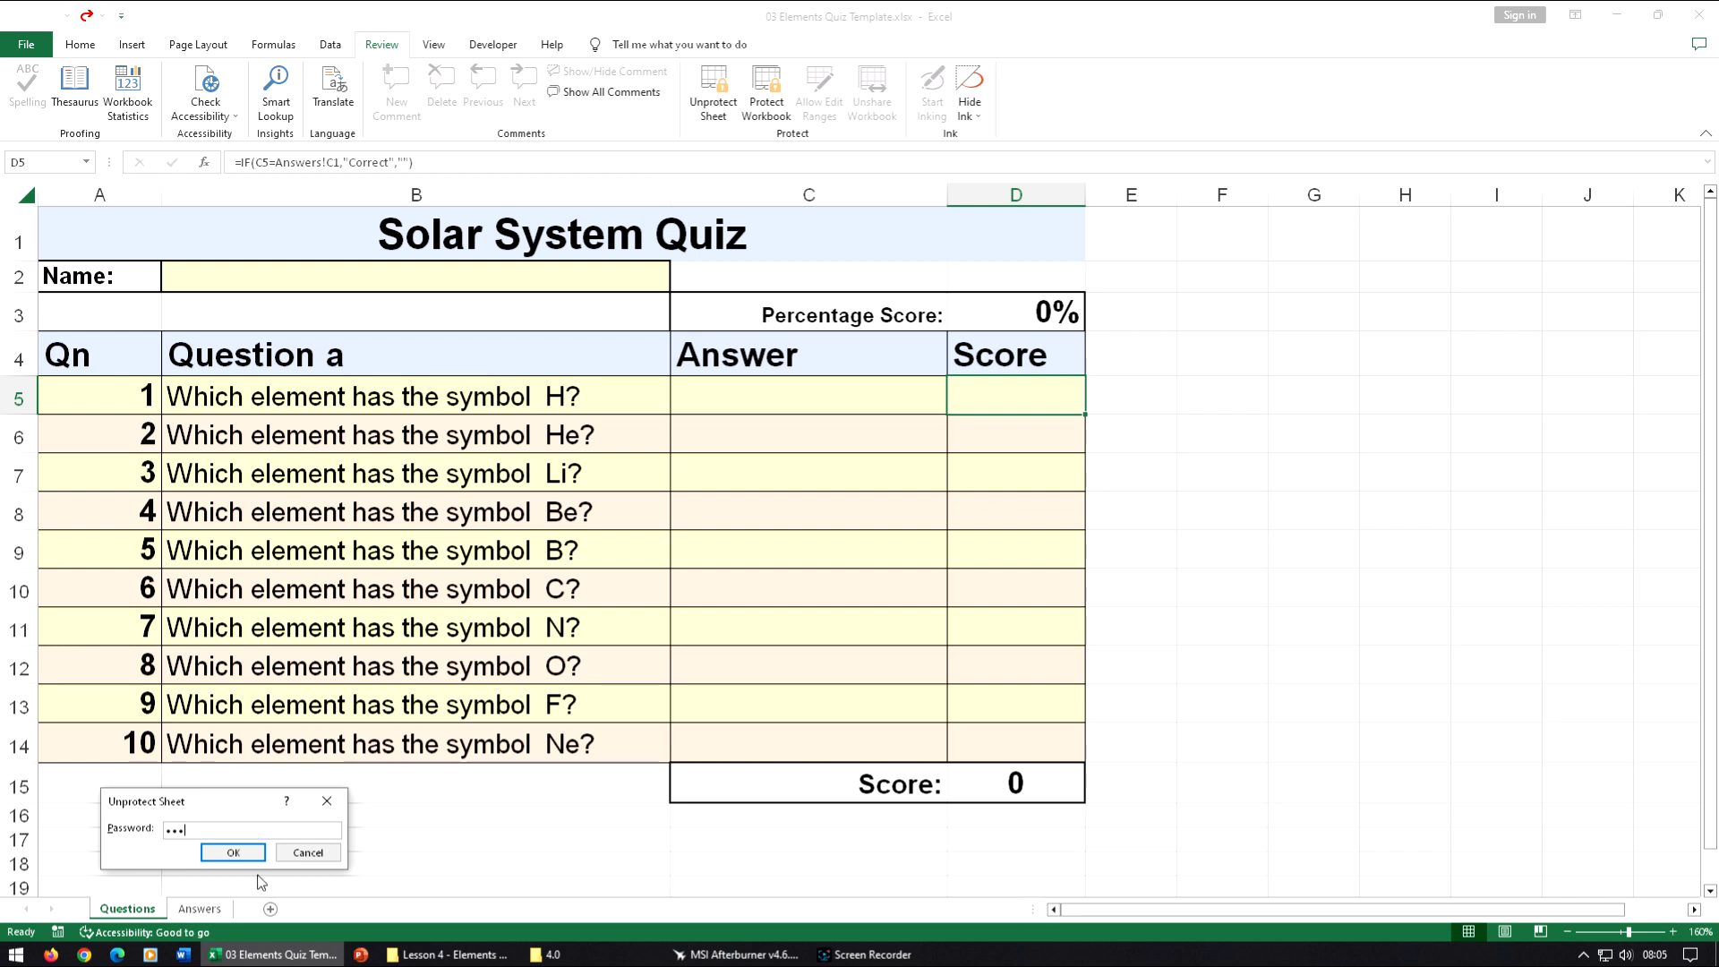
pyautogui.click(233, 853)
pyautogui.click(996, 435)
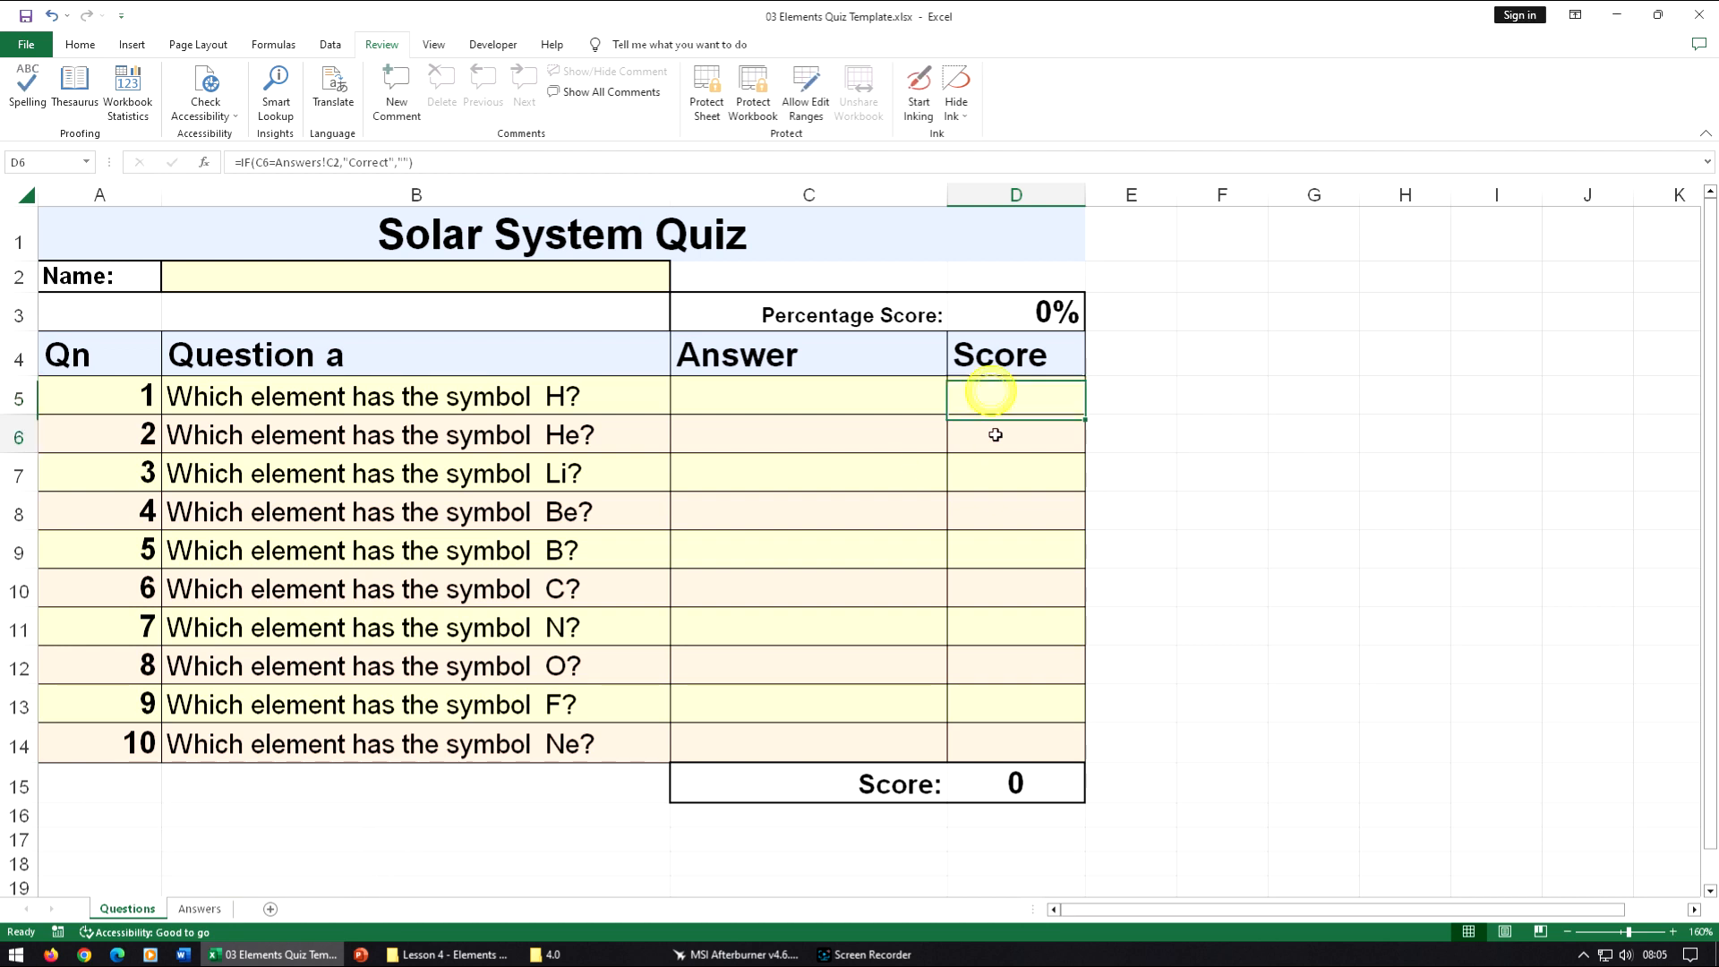
pyautogui.click(1016, 551)
pyautogui.click(844, 549)
pyautogui.click(564, 446)
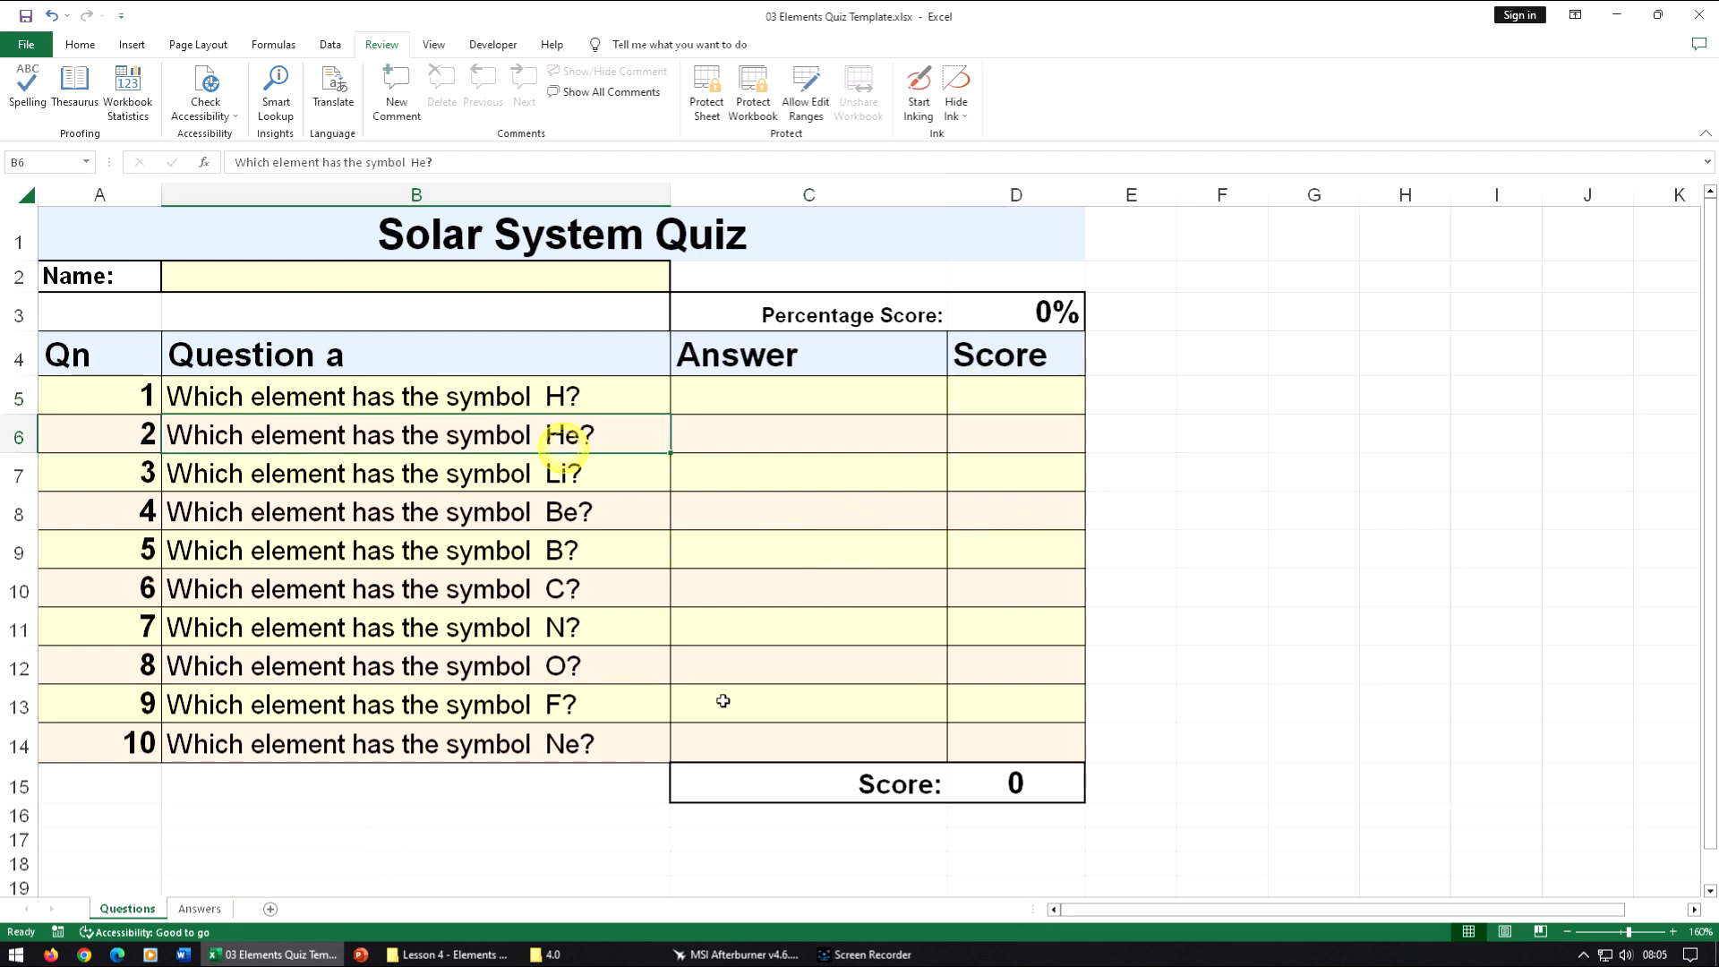
pyautogui.click(508, 633)
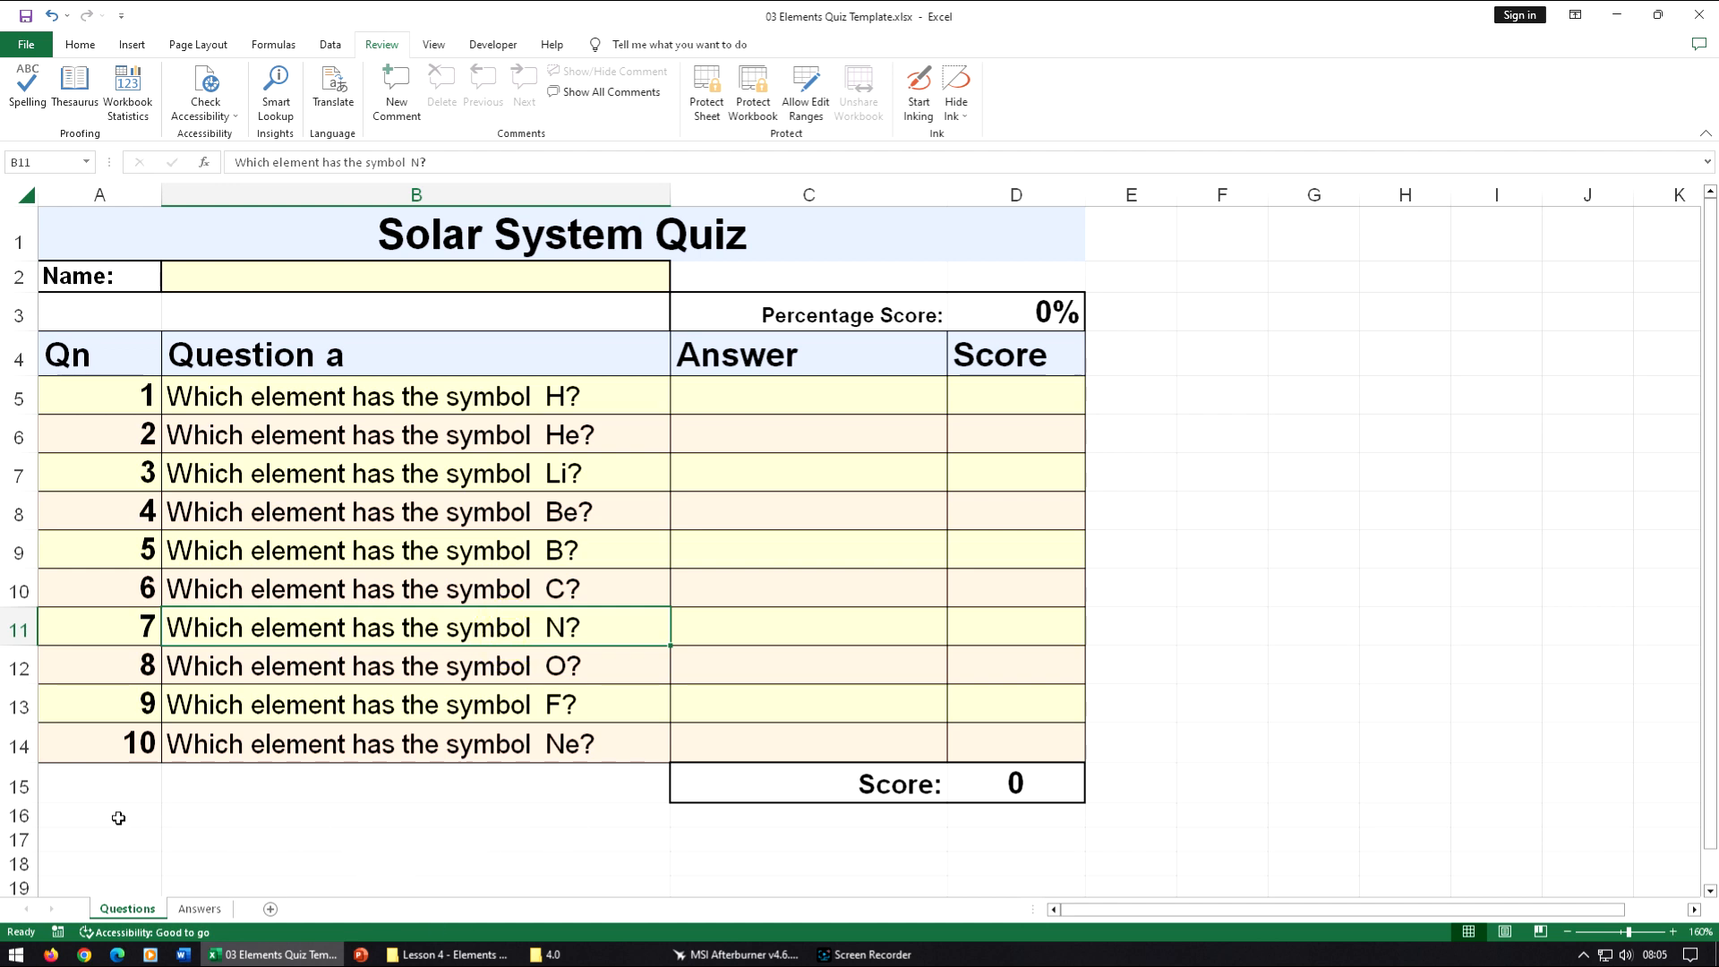
pyautogui.moveTo(118, 818); pyautogui.dragTo(945, 864)
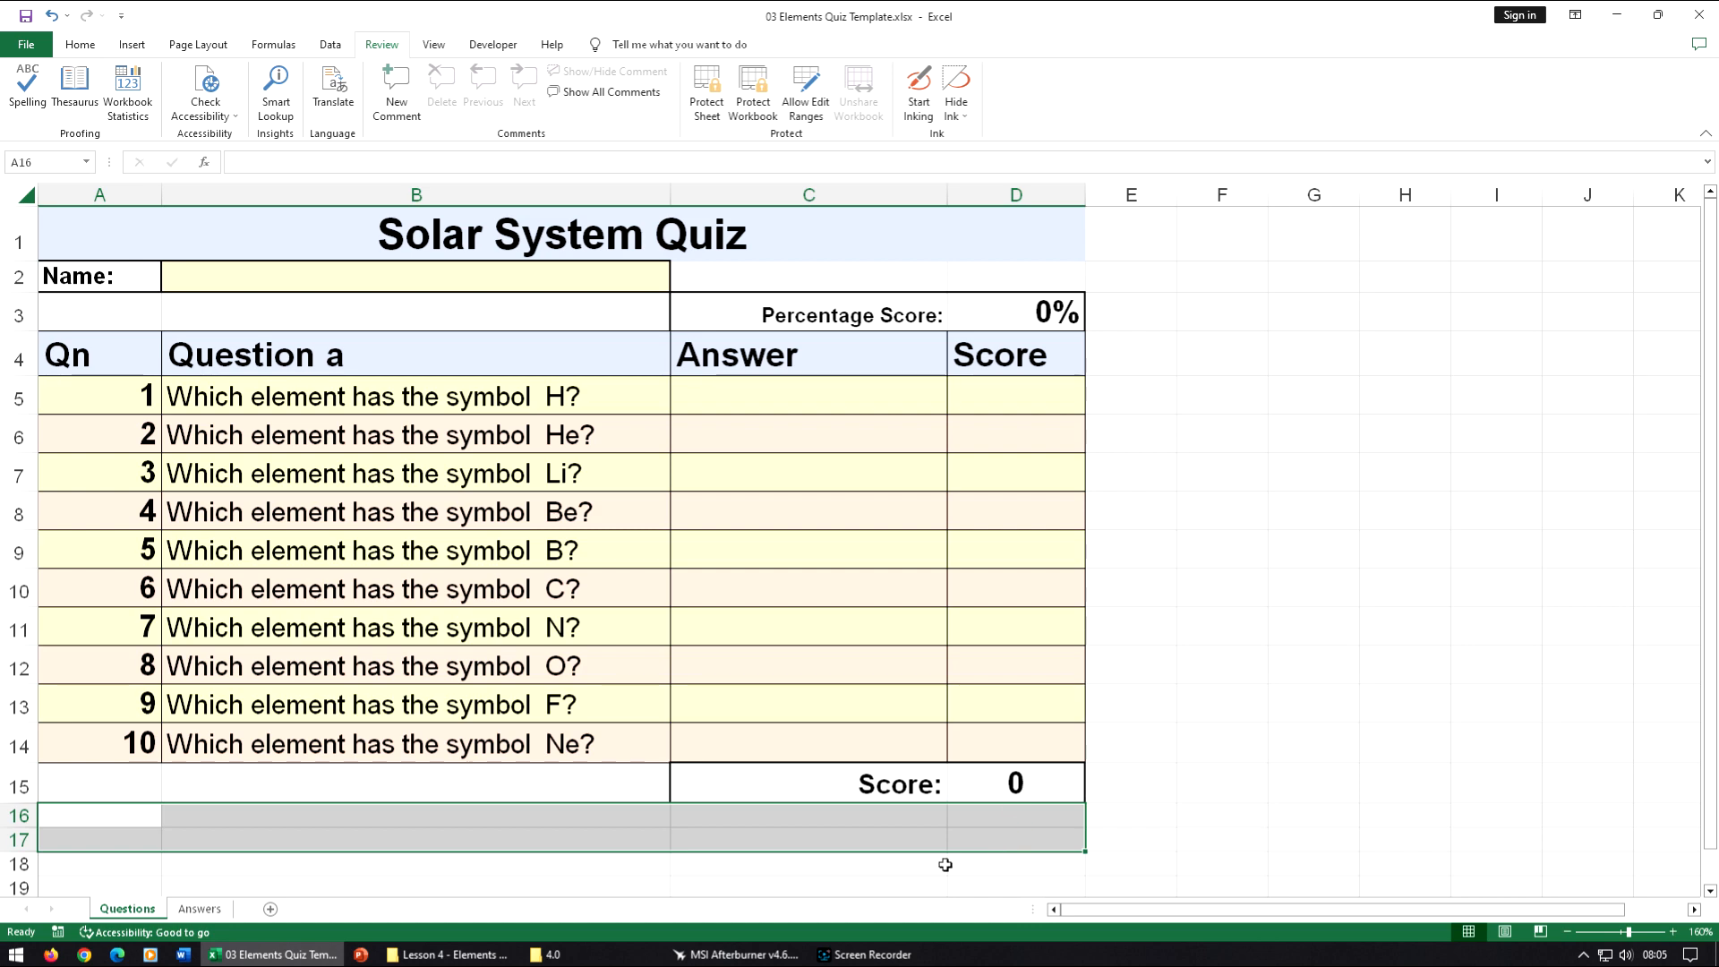
pyautogui.click(667, 870)
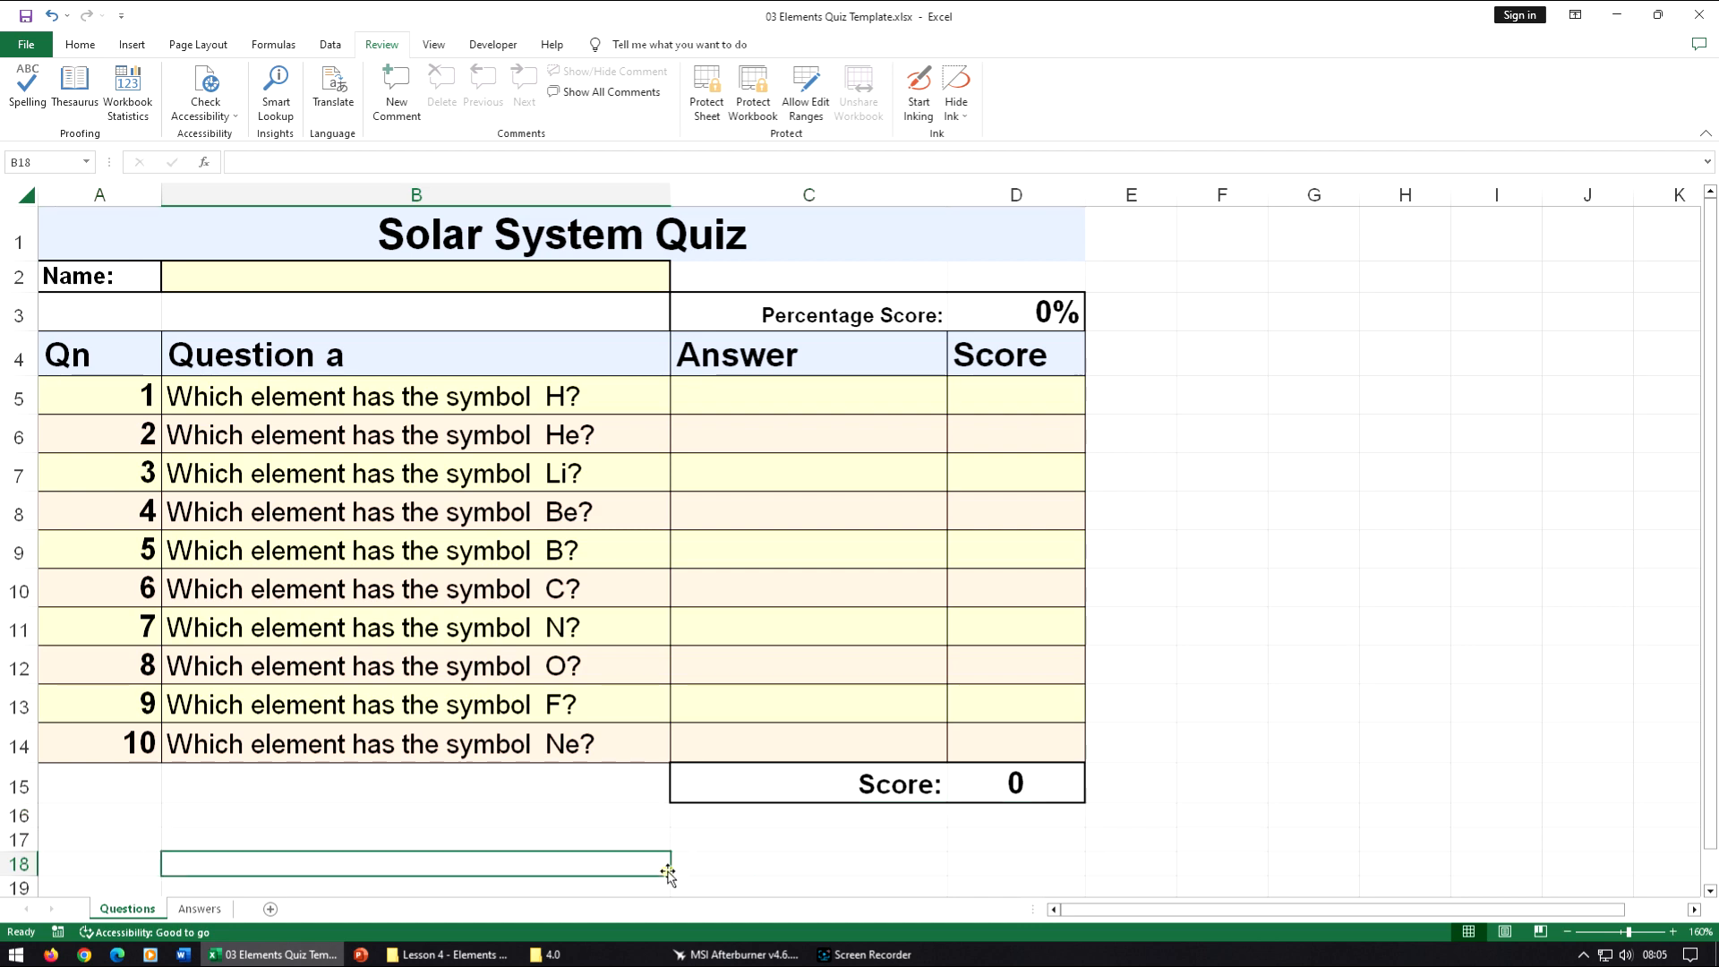
# Enter the numbers 1 to 10 down cells H1:H10 of the Answers sheet.
pyautogui.click(200, 909)
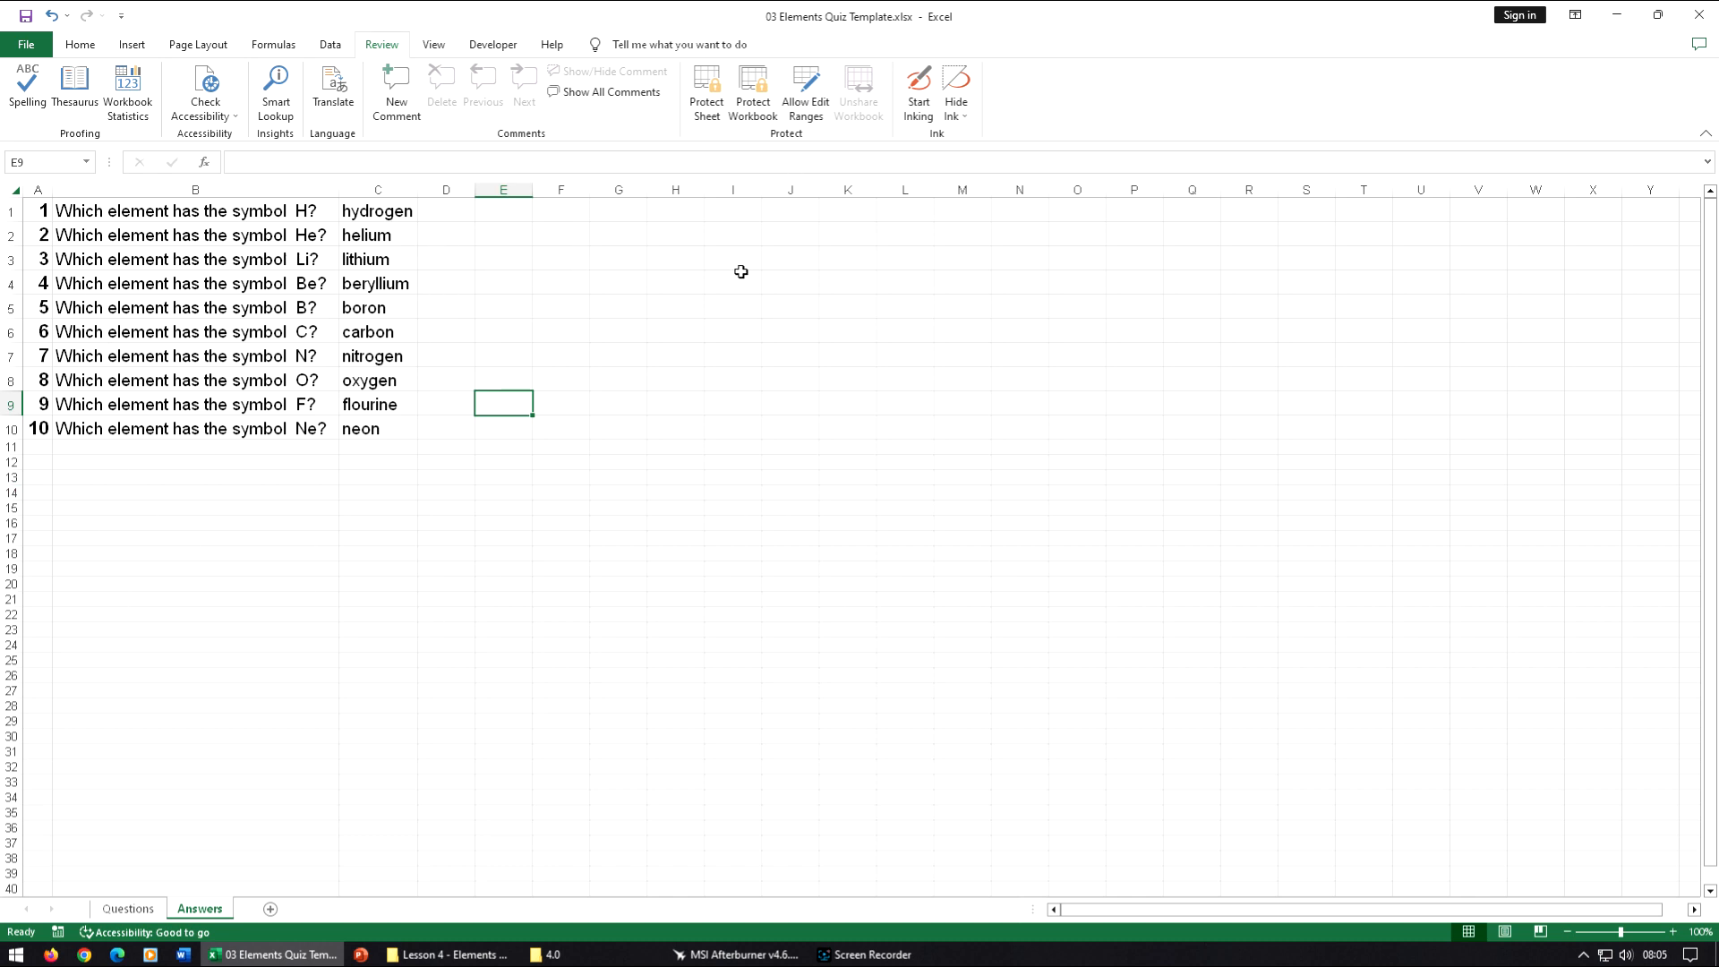
pyautogui.click(674, 214)
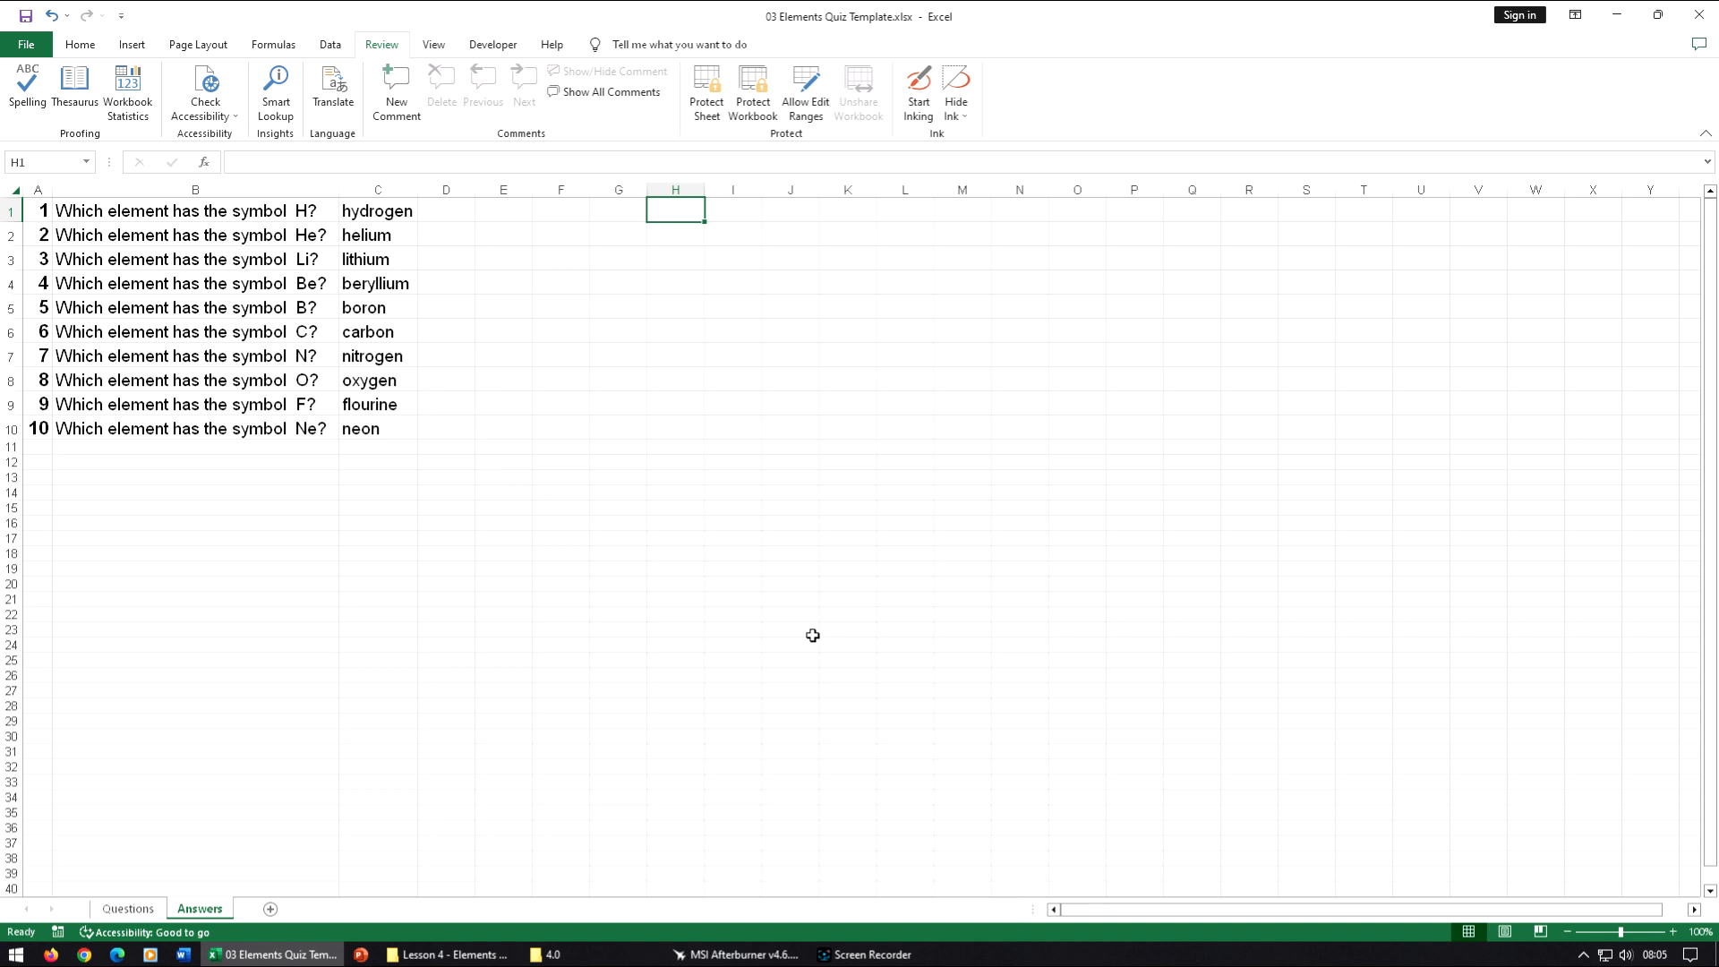
pyautogui.write('1 ')
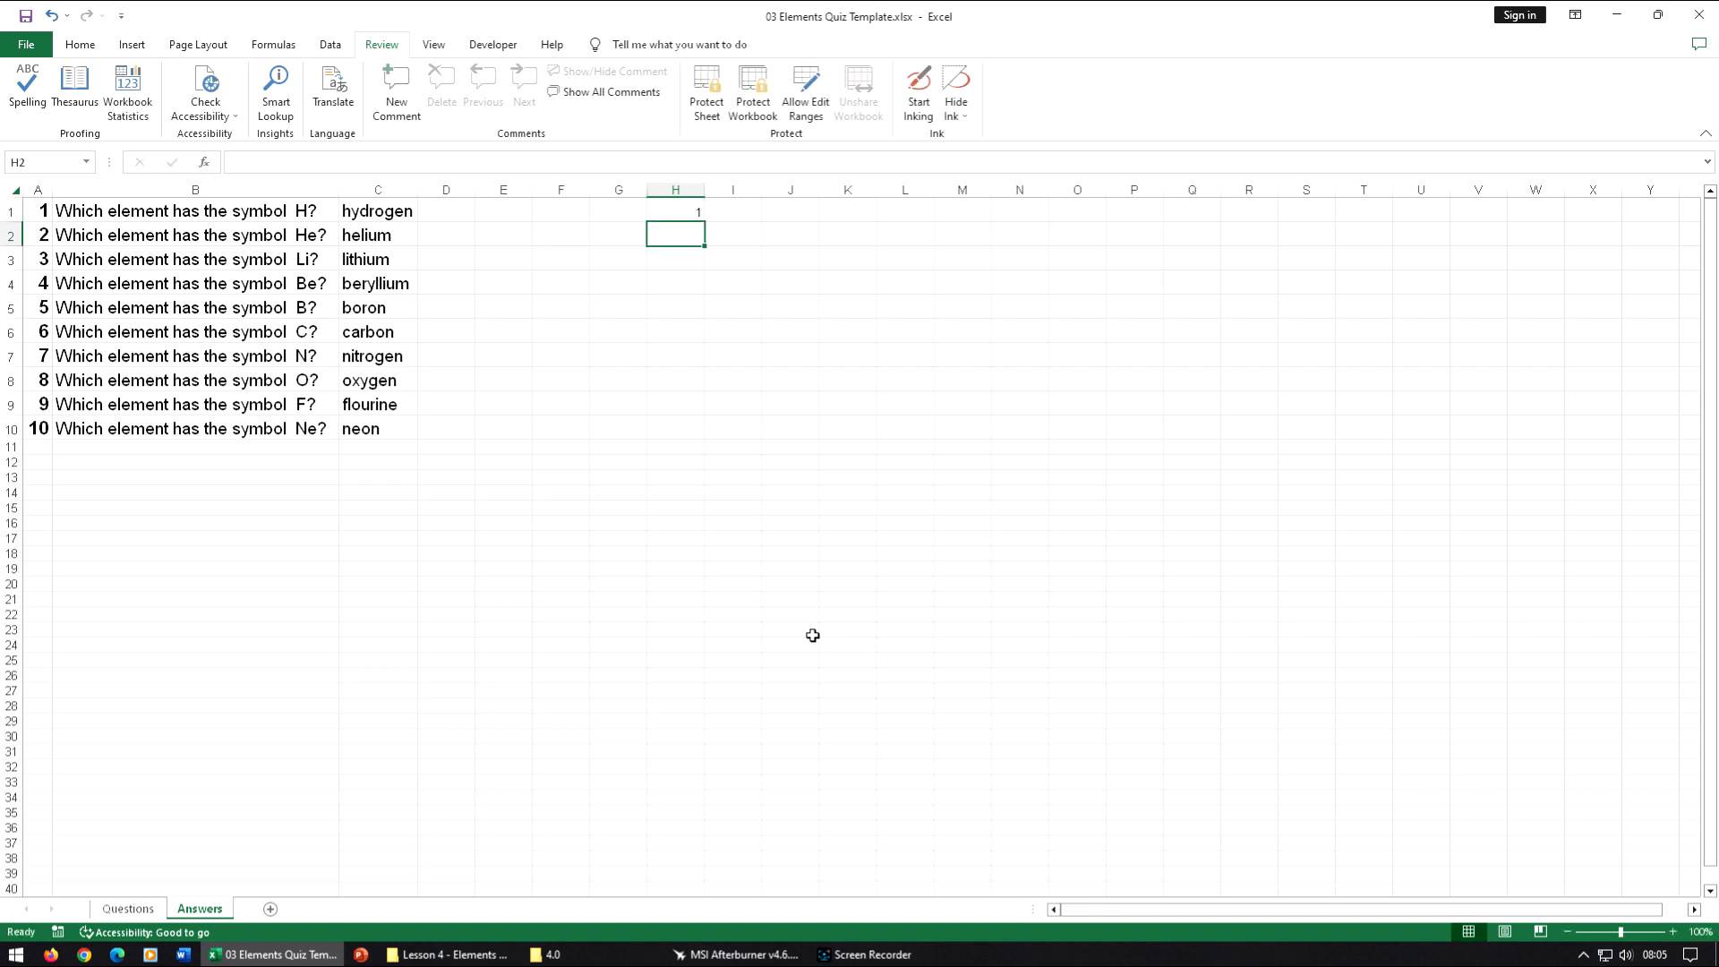
pyautogui.write('2 3 4 5 6 7 8')
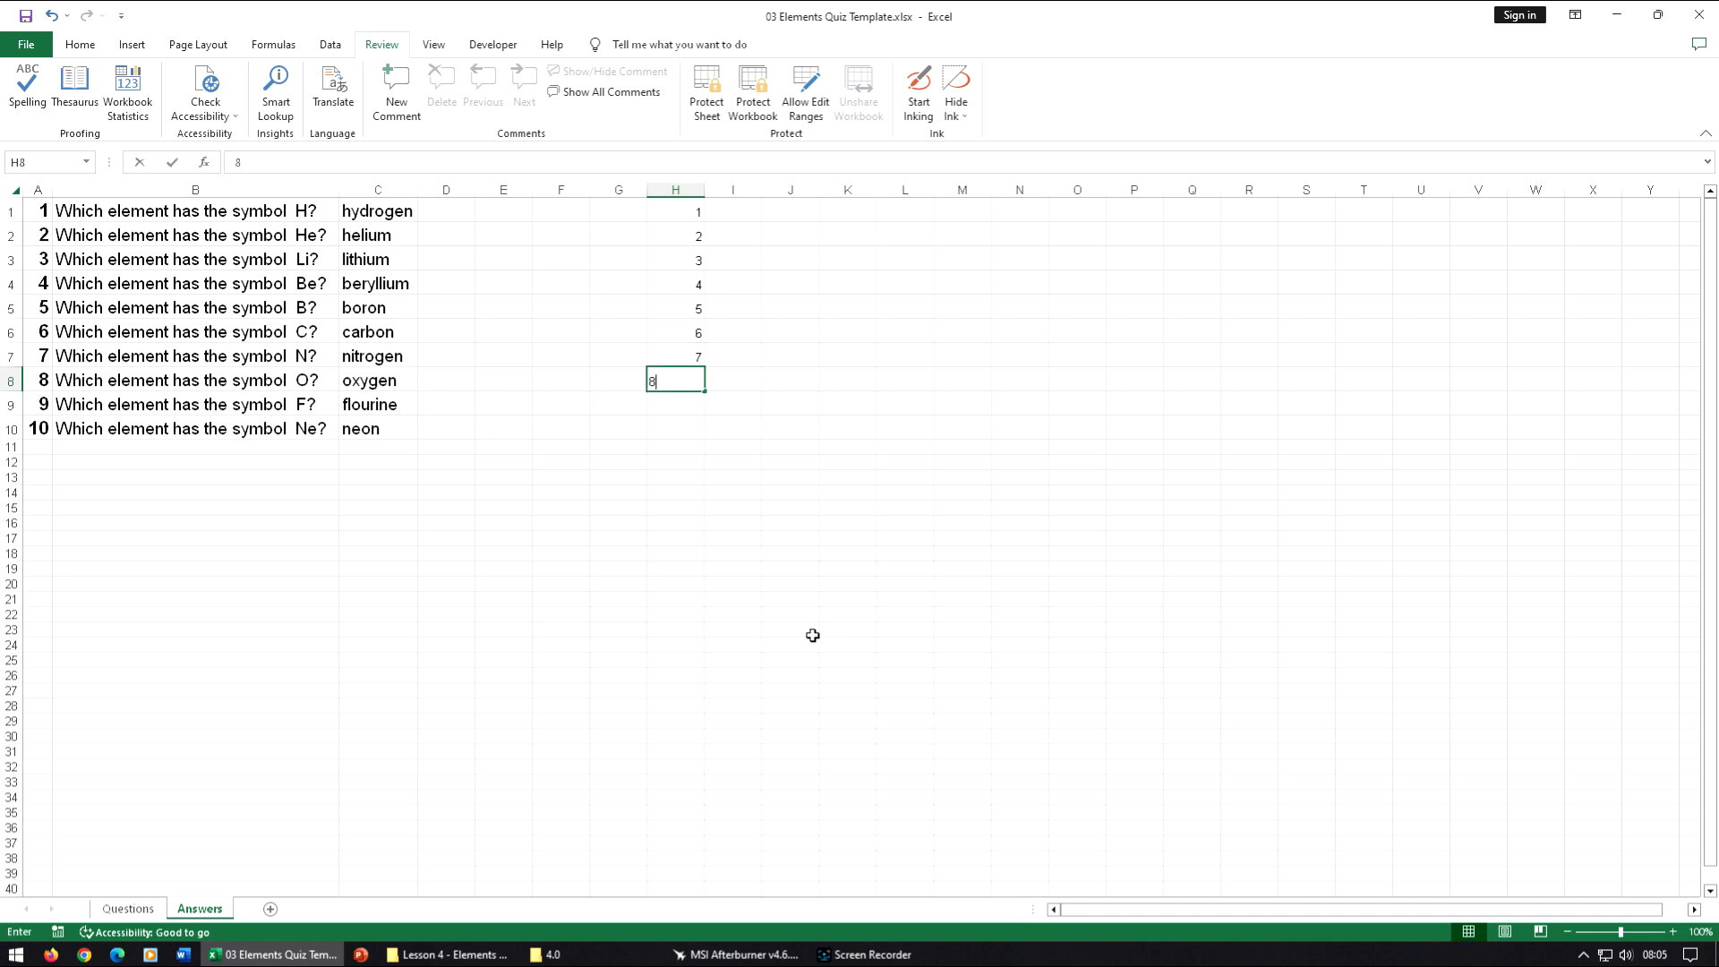
pyautogui.write(' 9 10')
pyautogui.press('Tab')
# Widen column I beside the number list so that it can hold feedback messages.
pyautogui.press('Up')
pyautogui.press('Up')
pyautogui.press('Up')
pyautogui.press('Up')
pyautogui.press('Up')
pyautogui.press('Up')
pyautogui.press('Up')
pyautogui.press('Up')
pyautogui.press('Up')
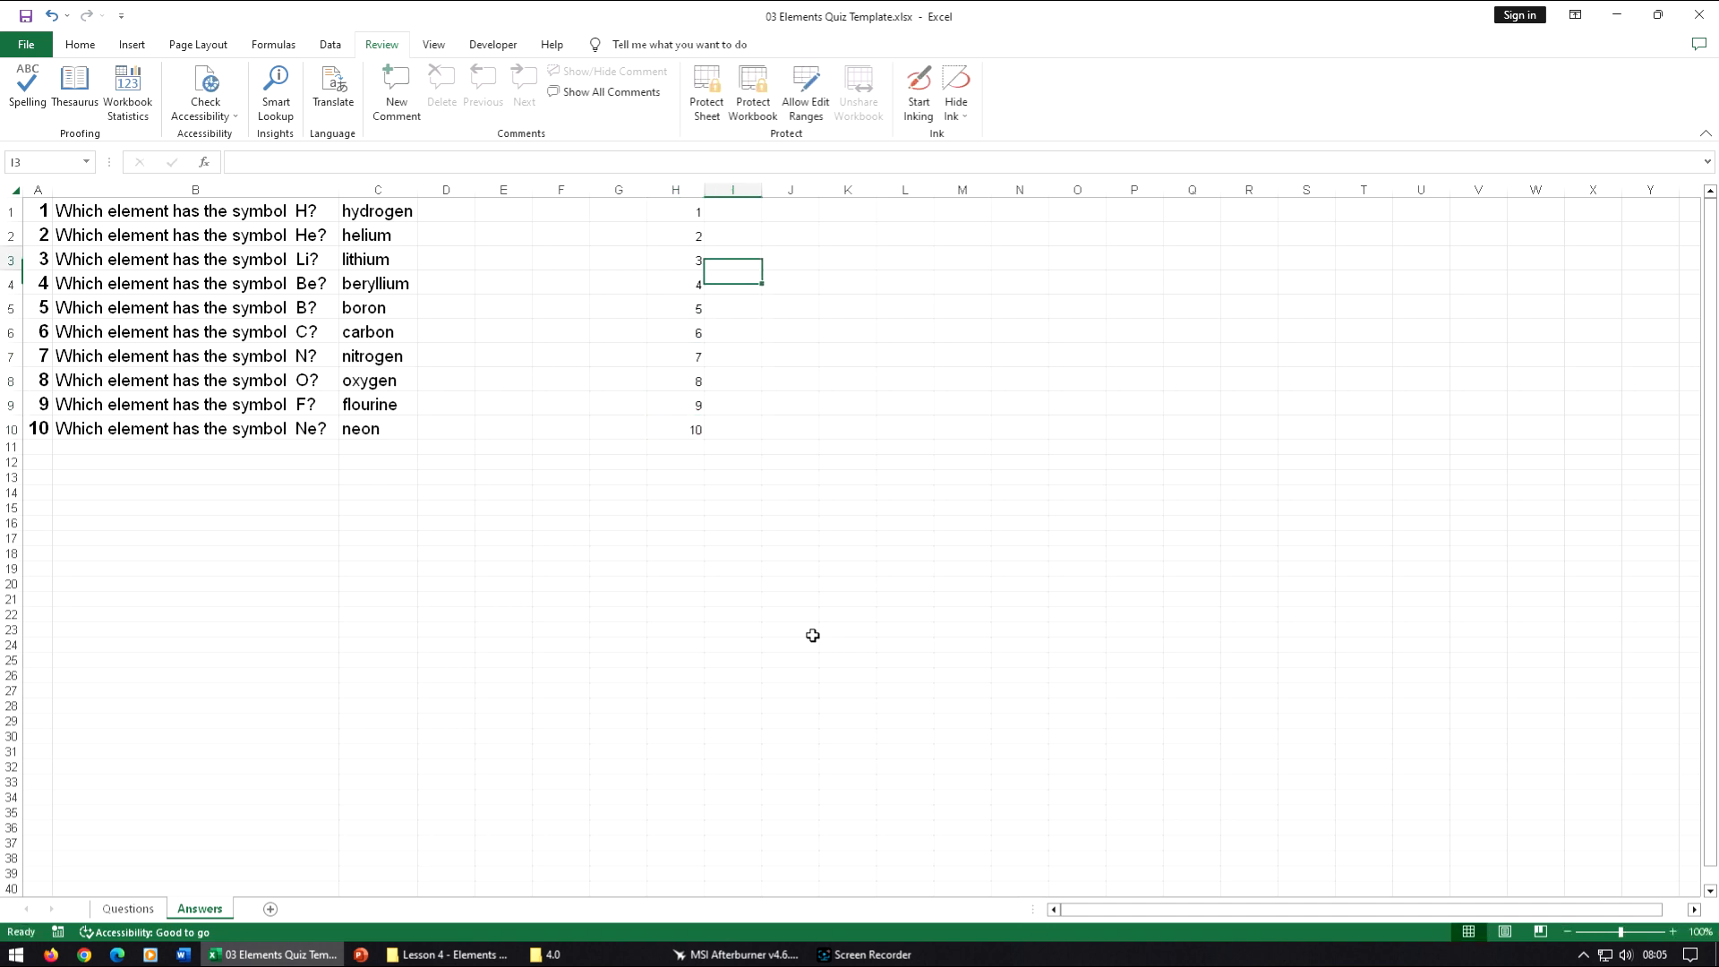
pyautogui.moveTo(675, 207); pyautogui.dragTo(675, 433)
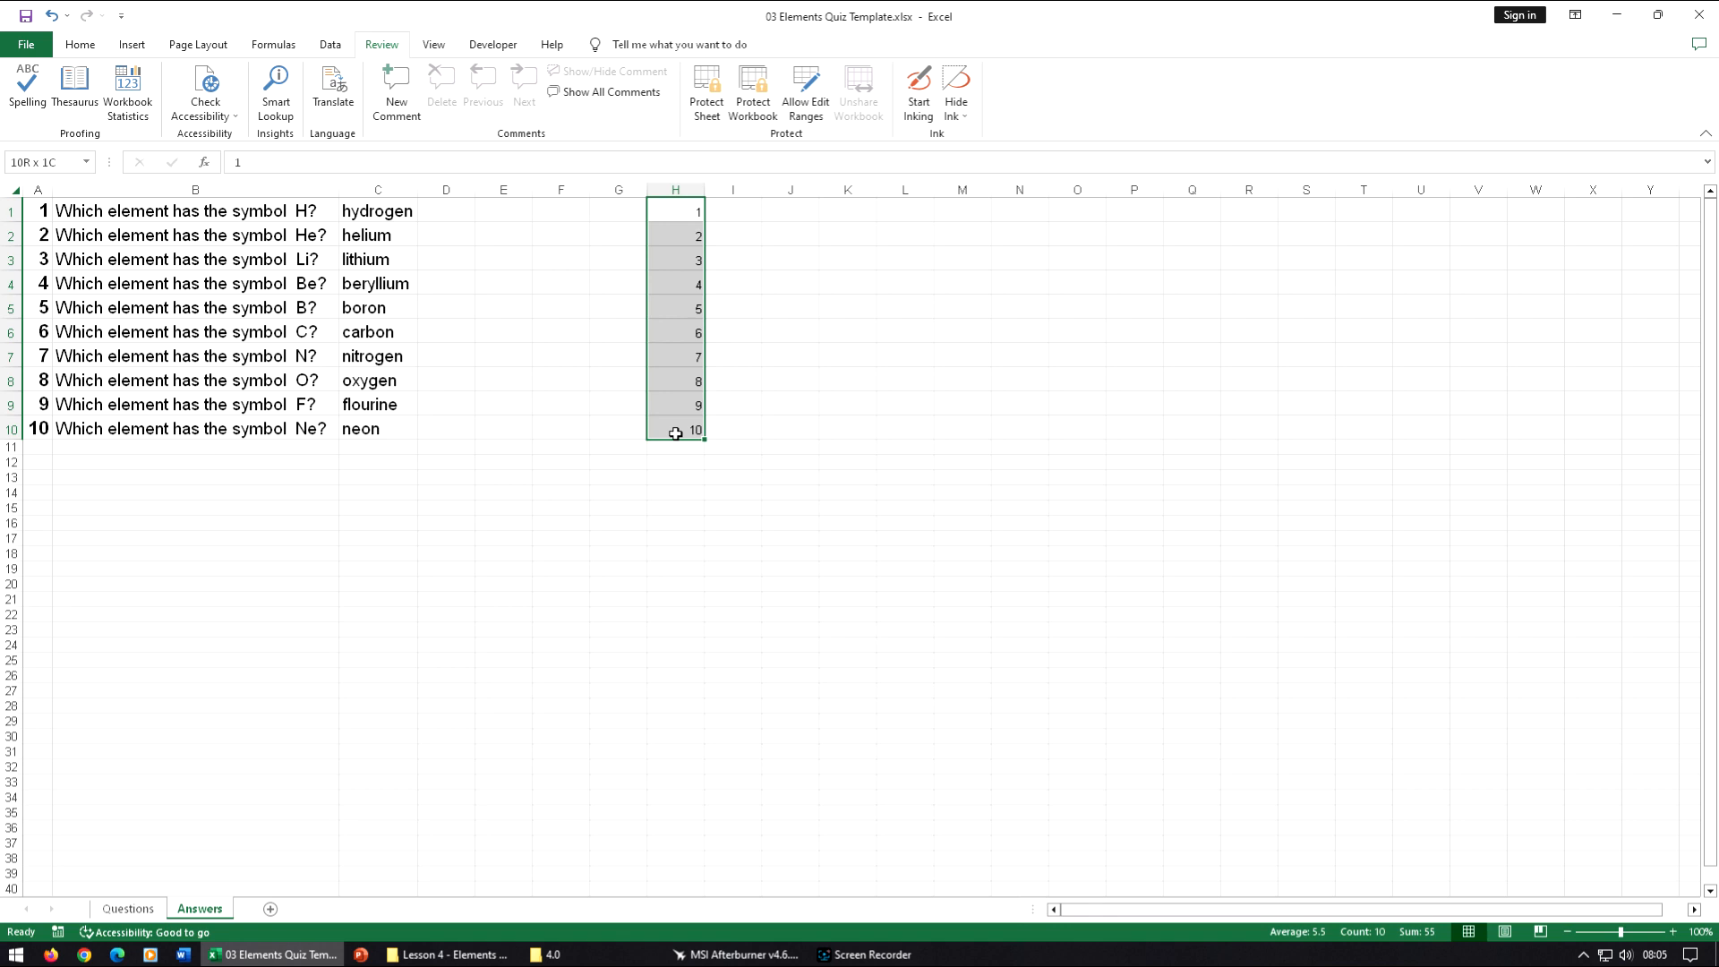
pyautogui.moveTo(762, 191); pyautogui.dragTo(1094, 191)
pyautogui.click(819, 215)
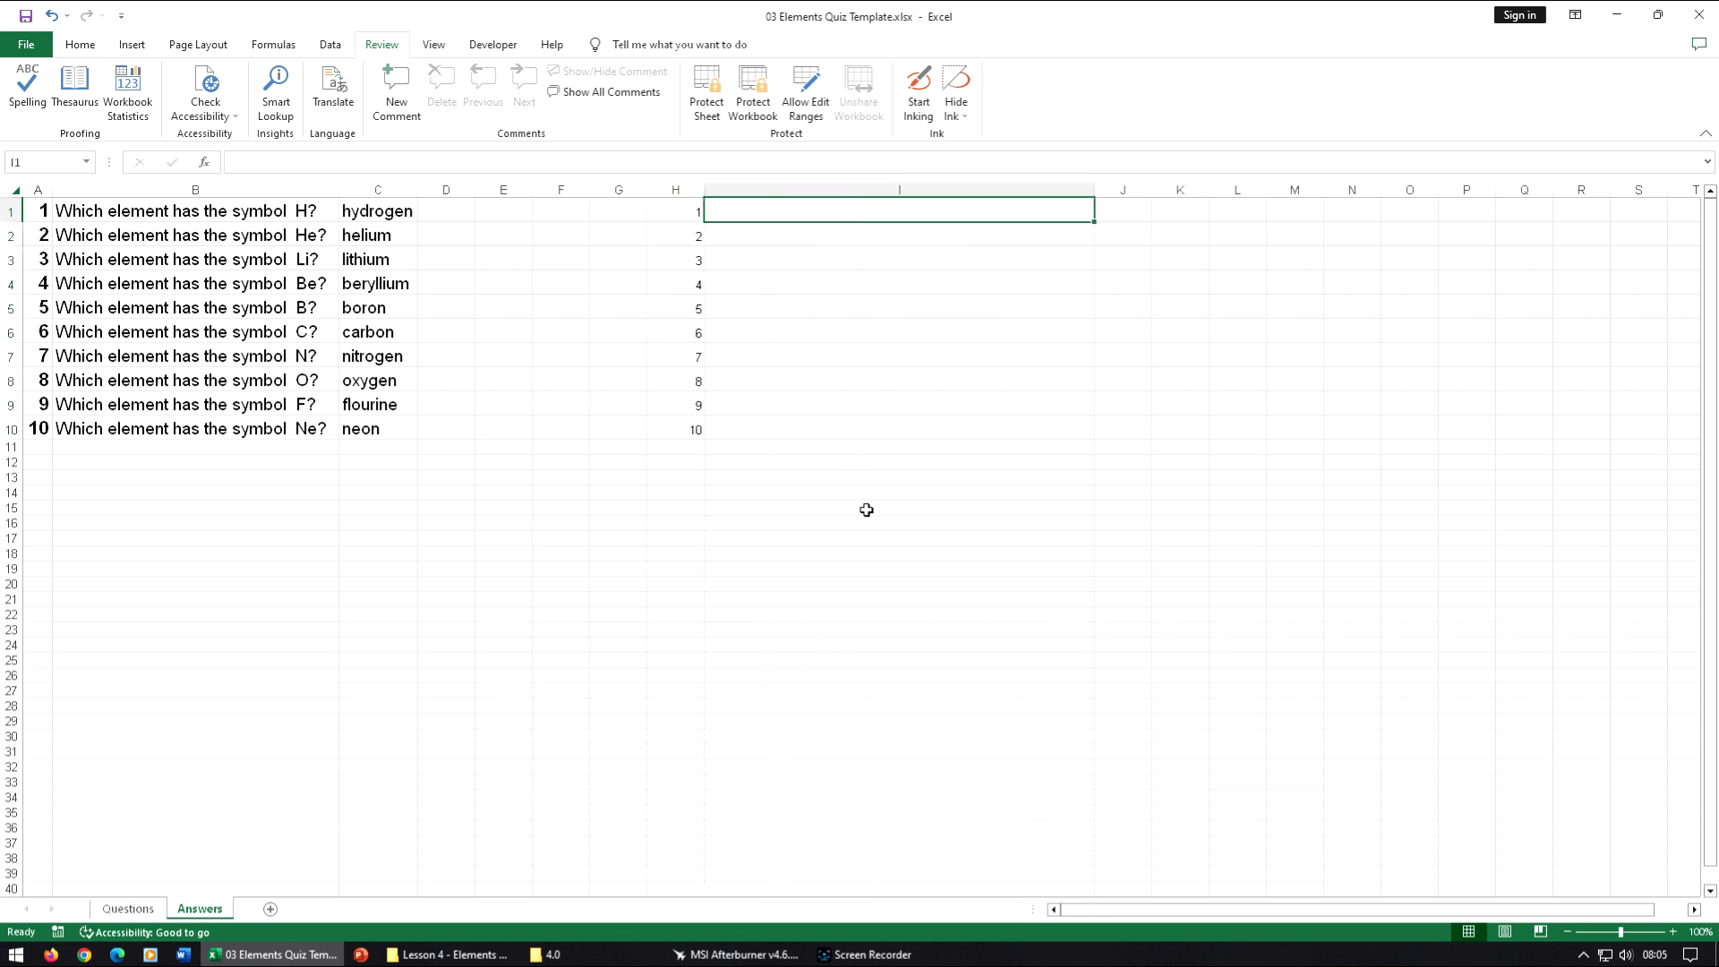
# Move the number list down one row to H2:H11 and enter 0 in H1.
pyautogui.click(673, 207)
pyautogui.moveTo(674, 207); pyautogui.dragTo(673, 460)
pyautogui.click(683, 215)
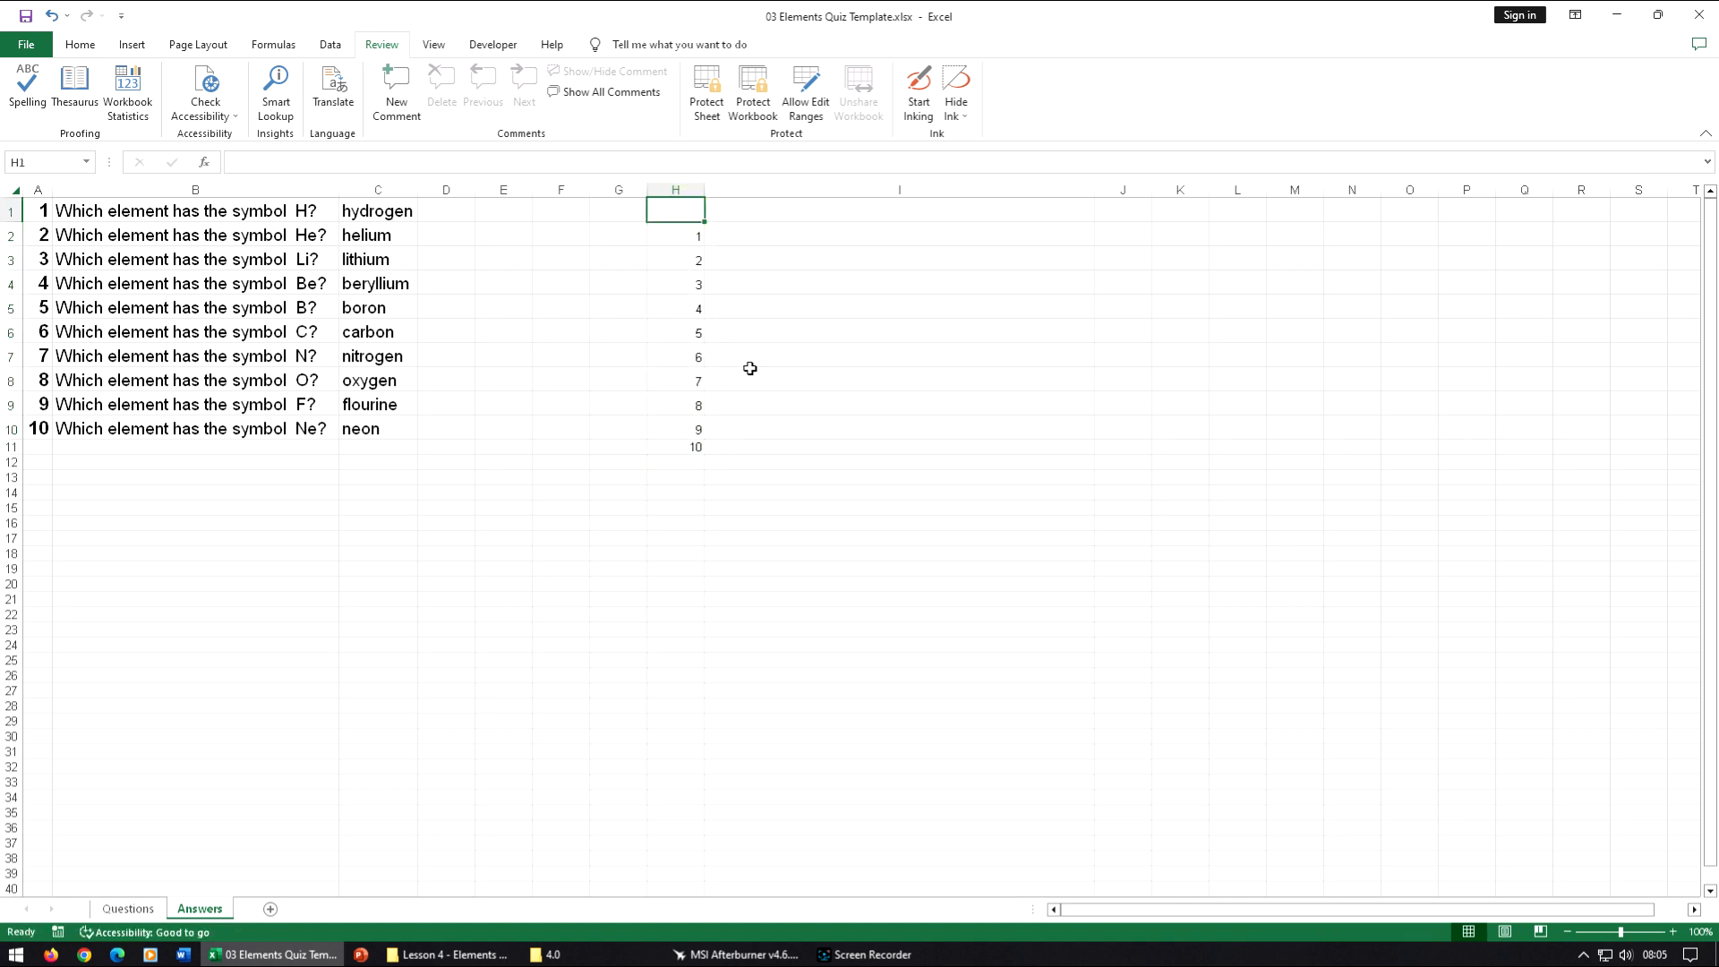
pyautogui.write('0')
pyautogui.click(794, 367)
pyautogui.click(762, 461)
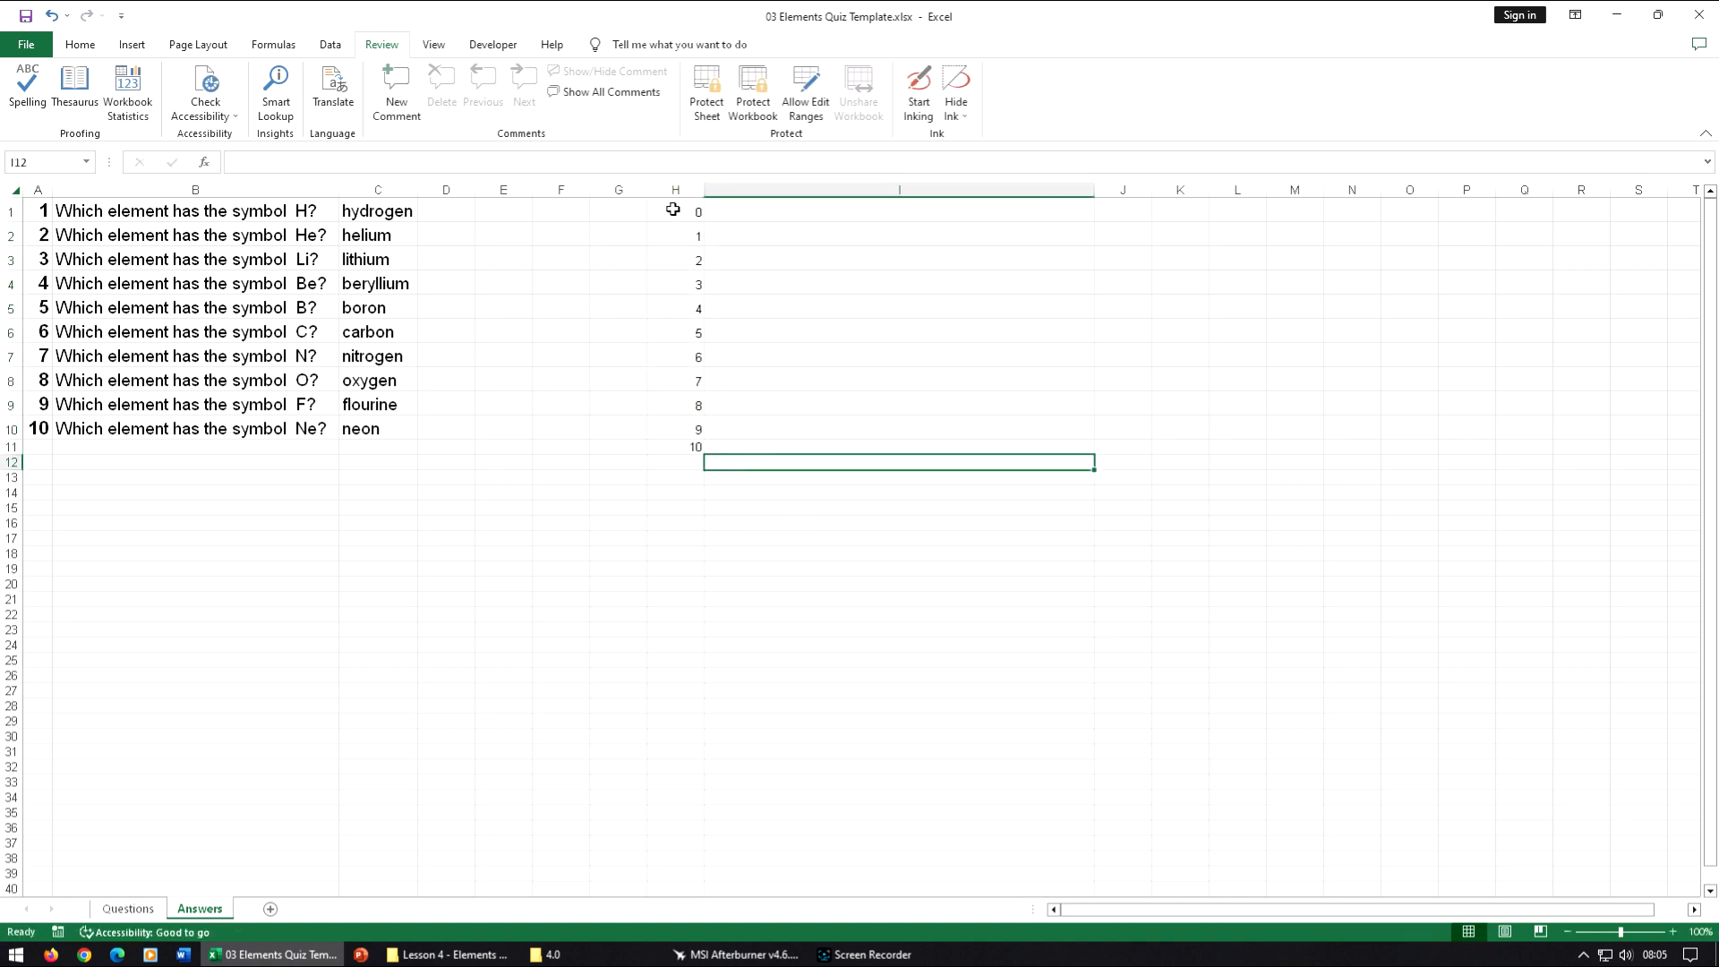
pyautogui.moveTo(681, 213); pyautogui.dragTo(692, 442)
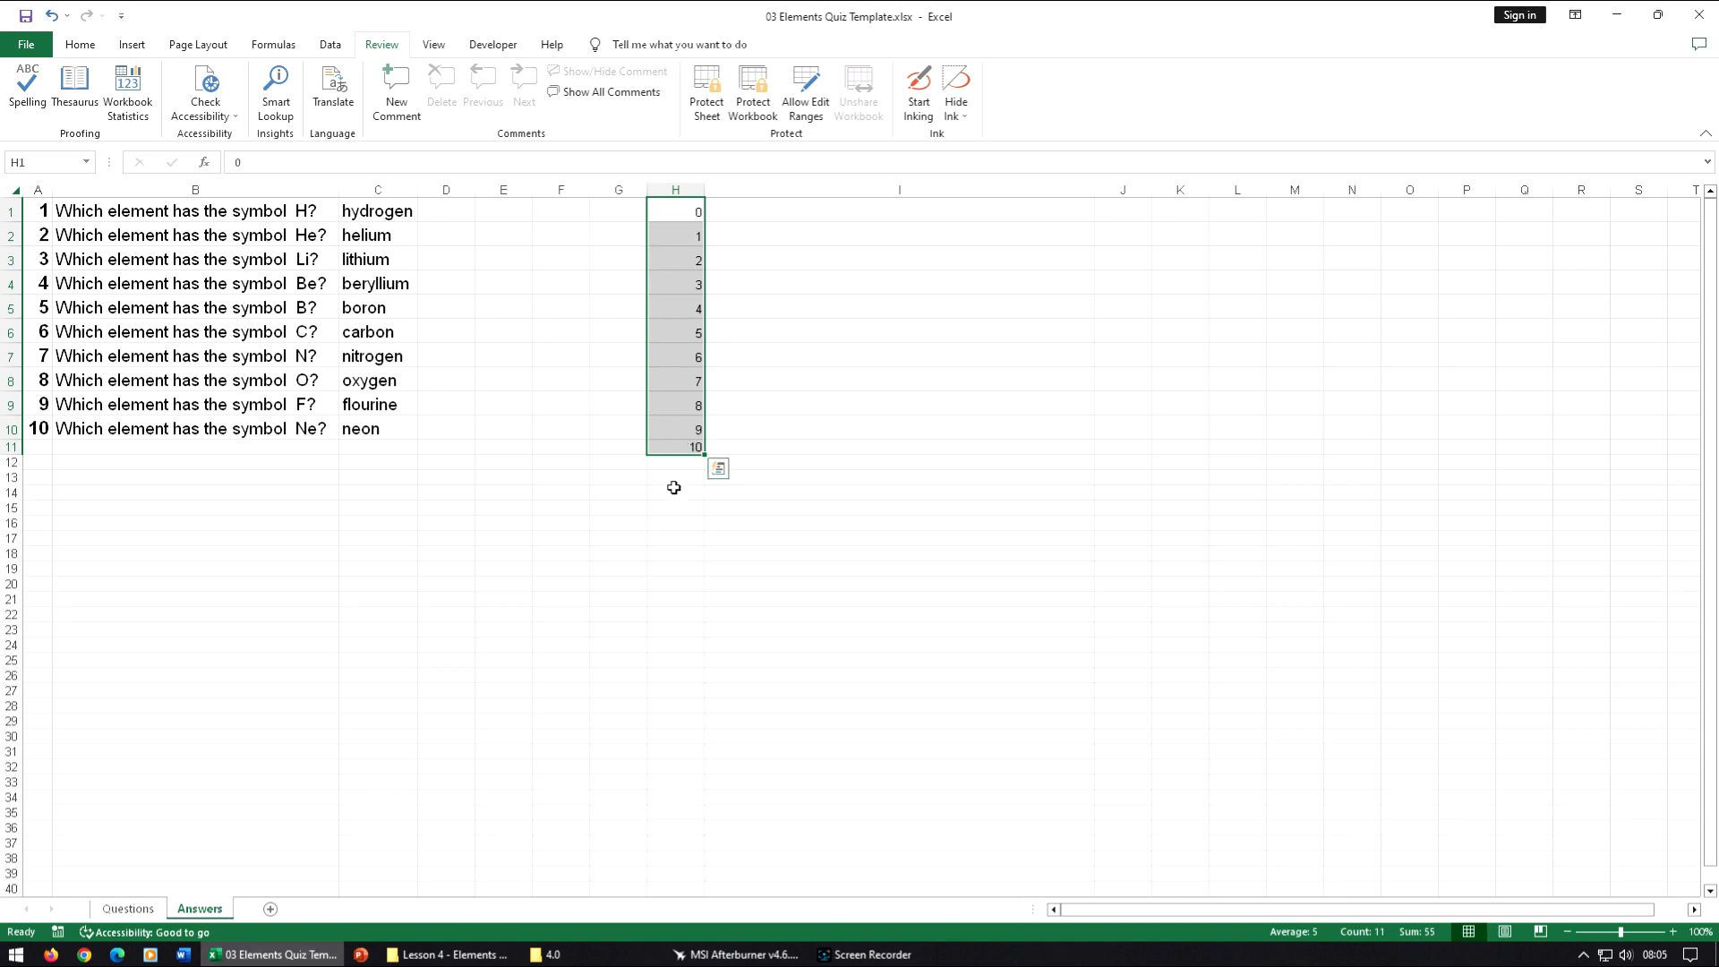
pyautogui.click(792, 478)
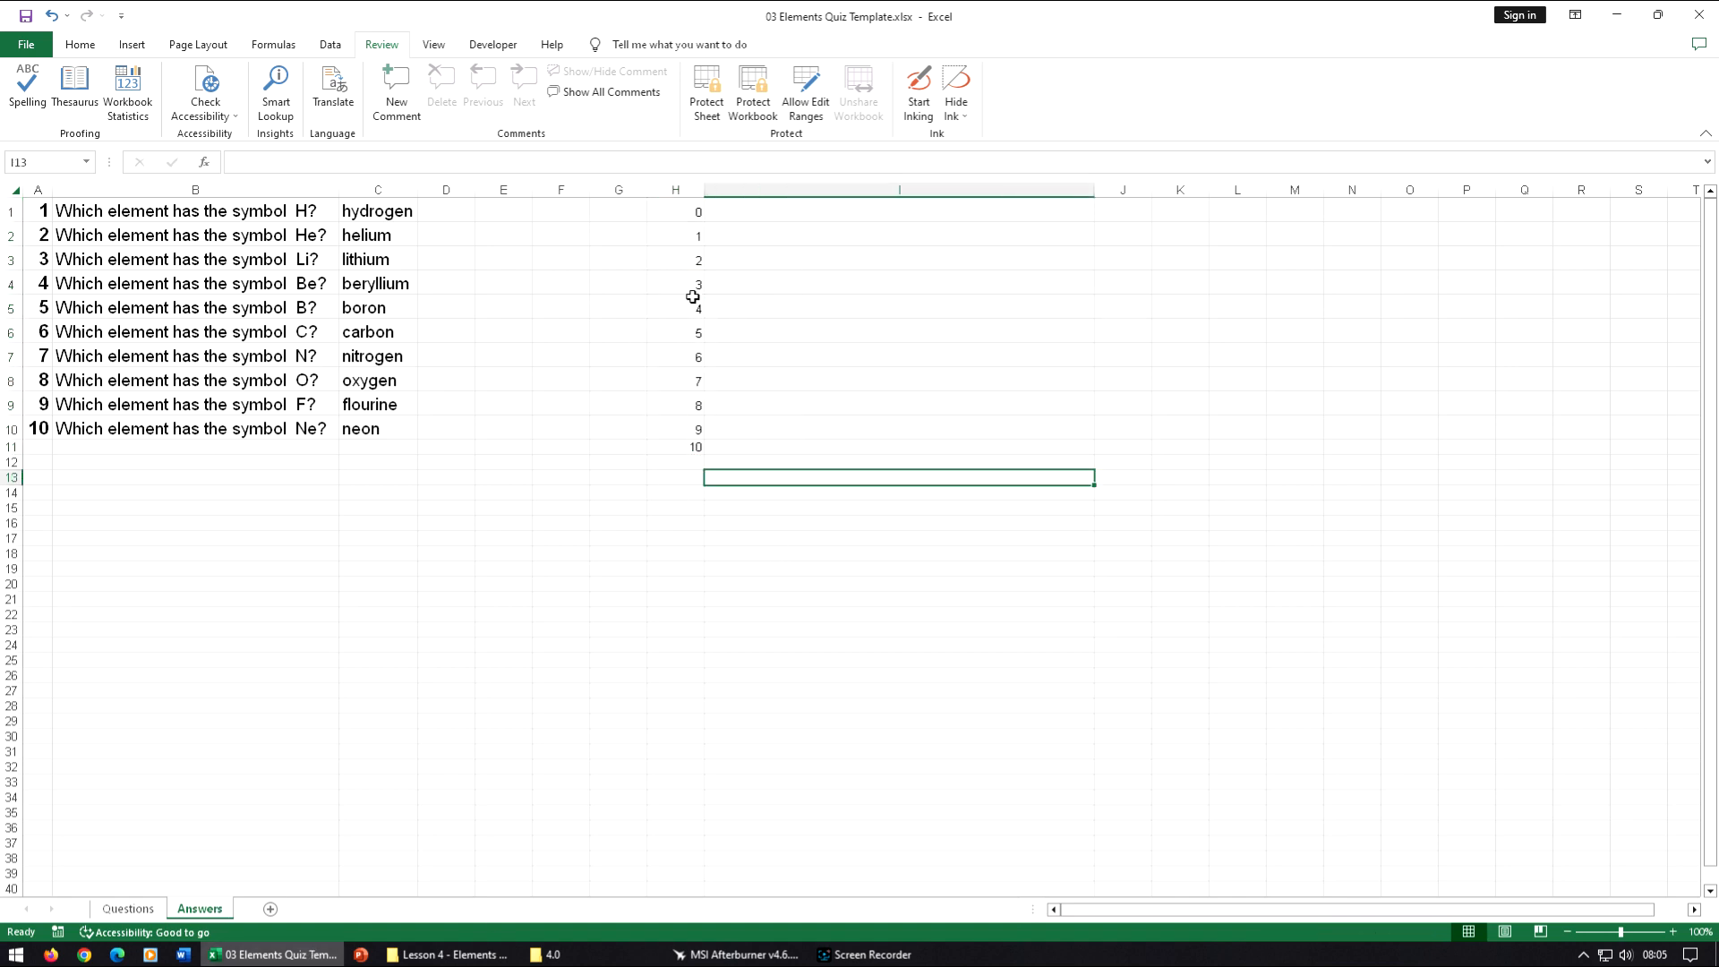
pyautogui.moveTo(668, 212); pyautogui.dragTo(712, 446)
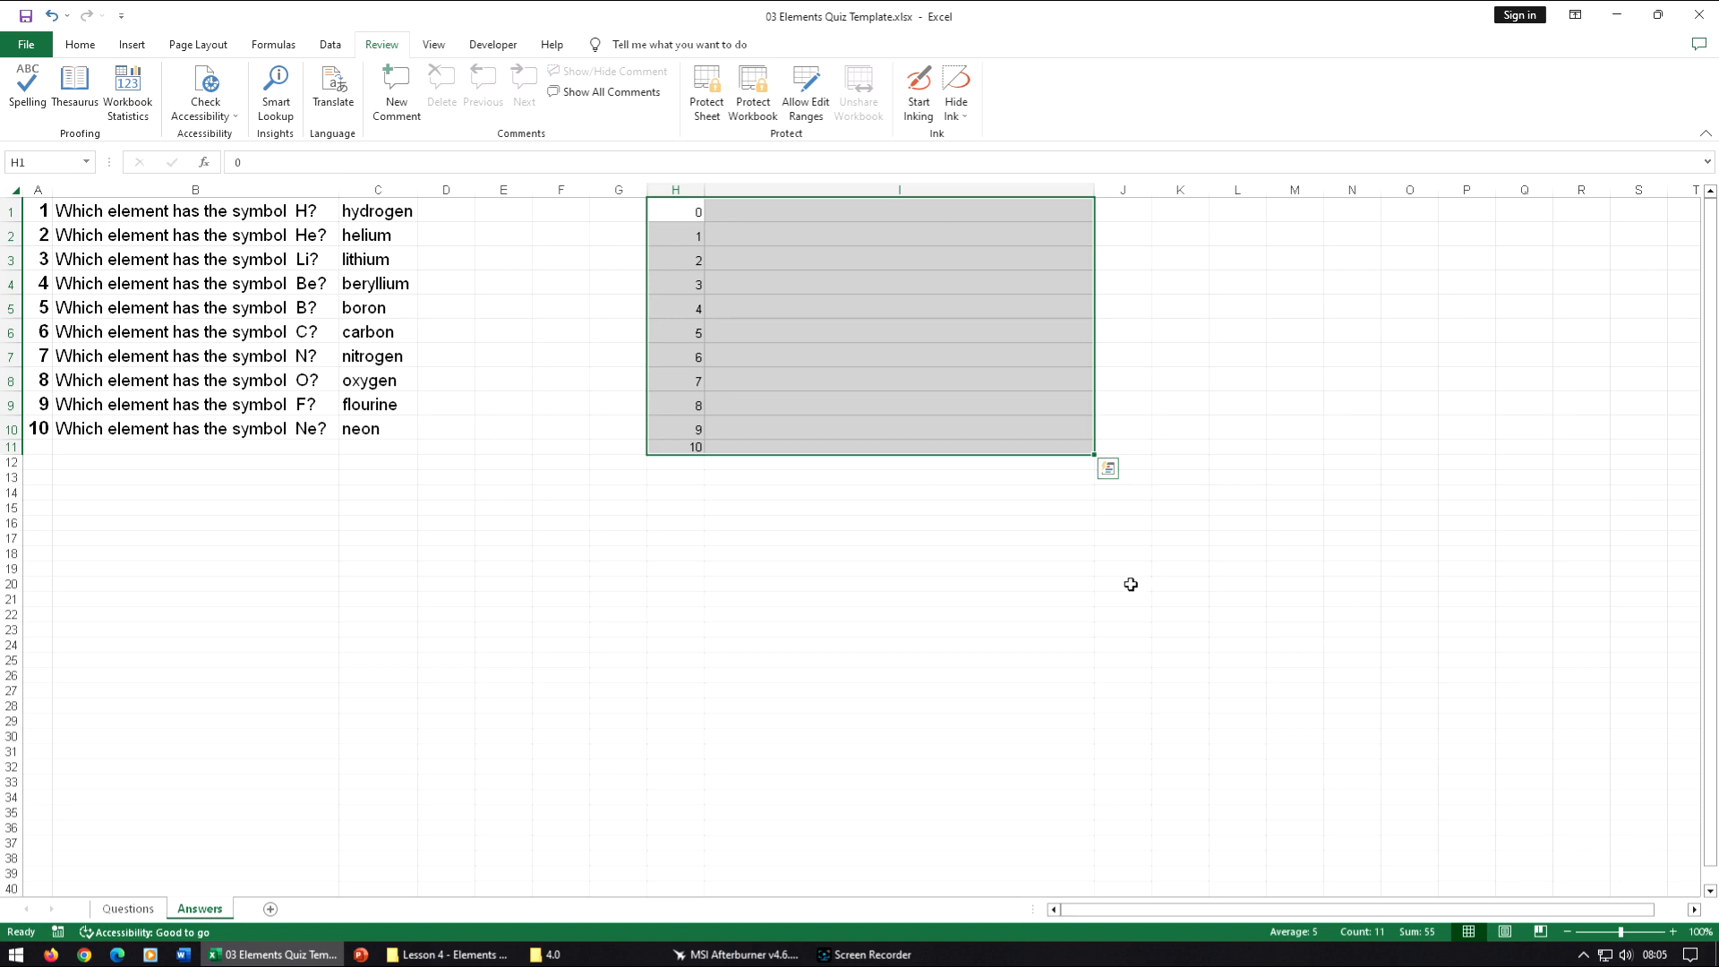
# Enter the feedback message "Have you started yet?" in cell I1, next to score 0.
pyautogui.click(1673, 932)
pyautogui.click(1673, 932)
pyautogui.click(1673, 932)
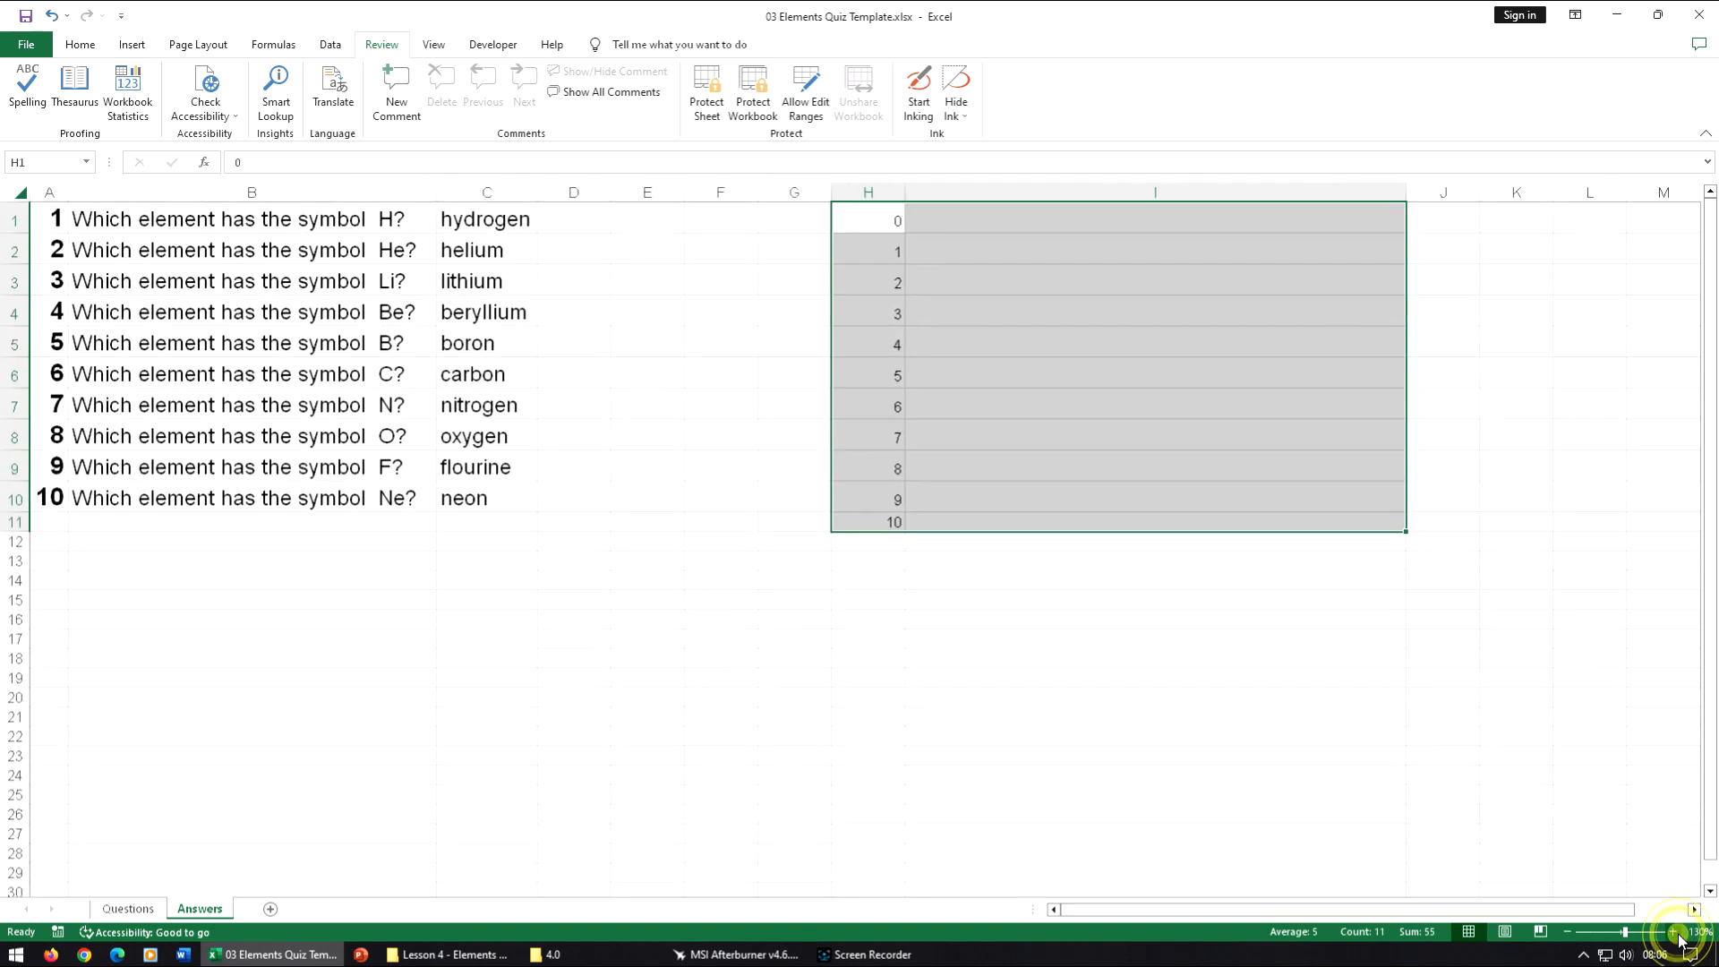
pyautogui.click(1673, 933)
pyautogui.click(1674, 933)
pyautogui.click(1674, 933)
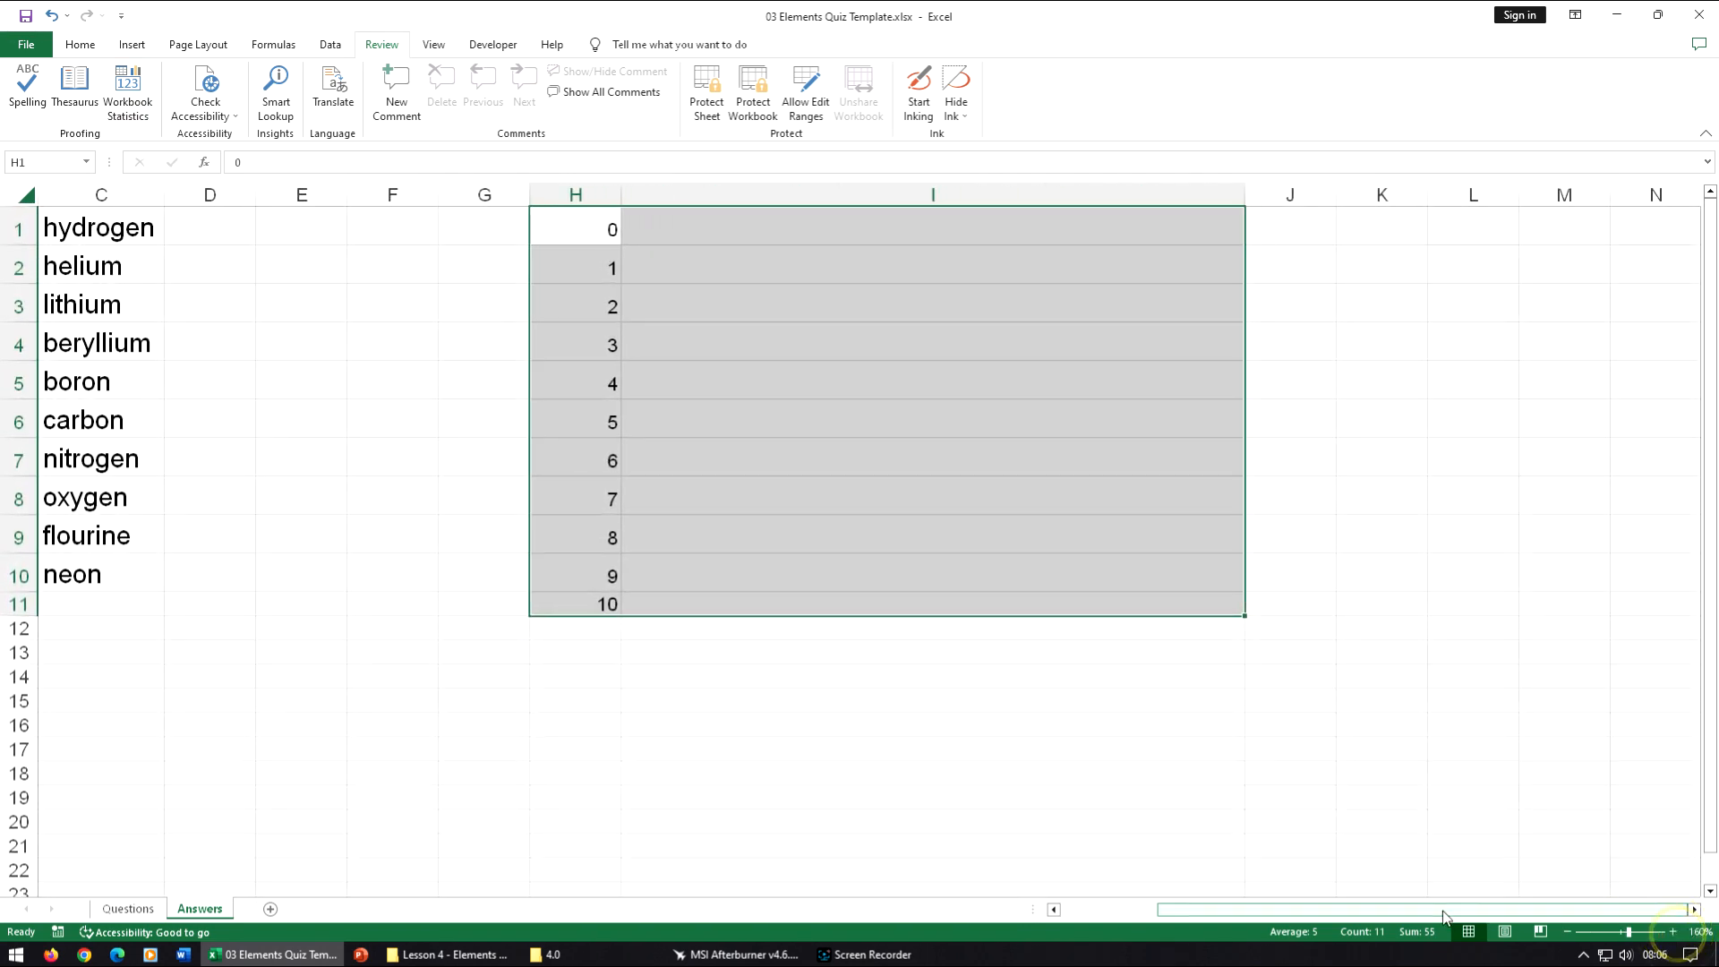
pyautogui.click(1674, 933)
pyautogui.click(1674, 932)
pyautogui.click(1674, 932)
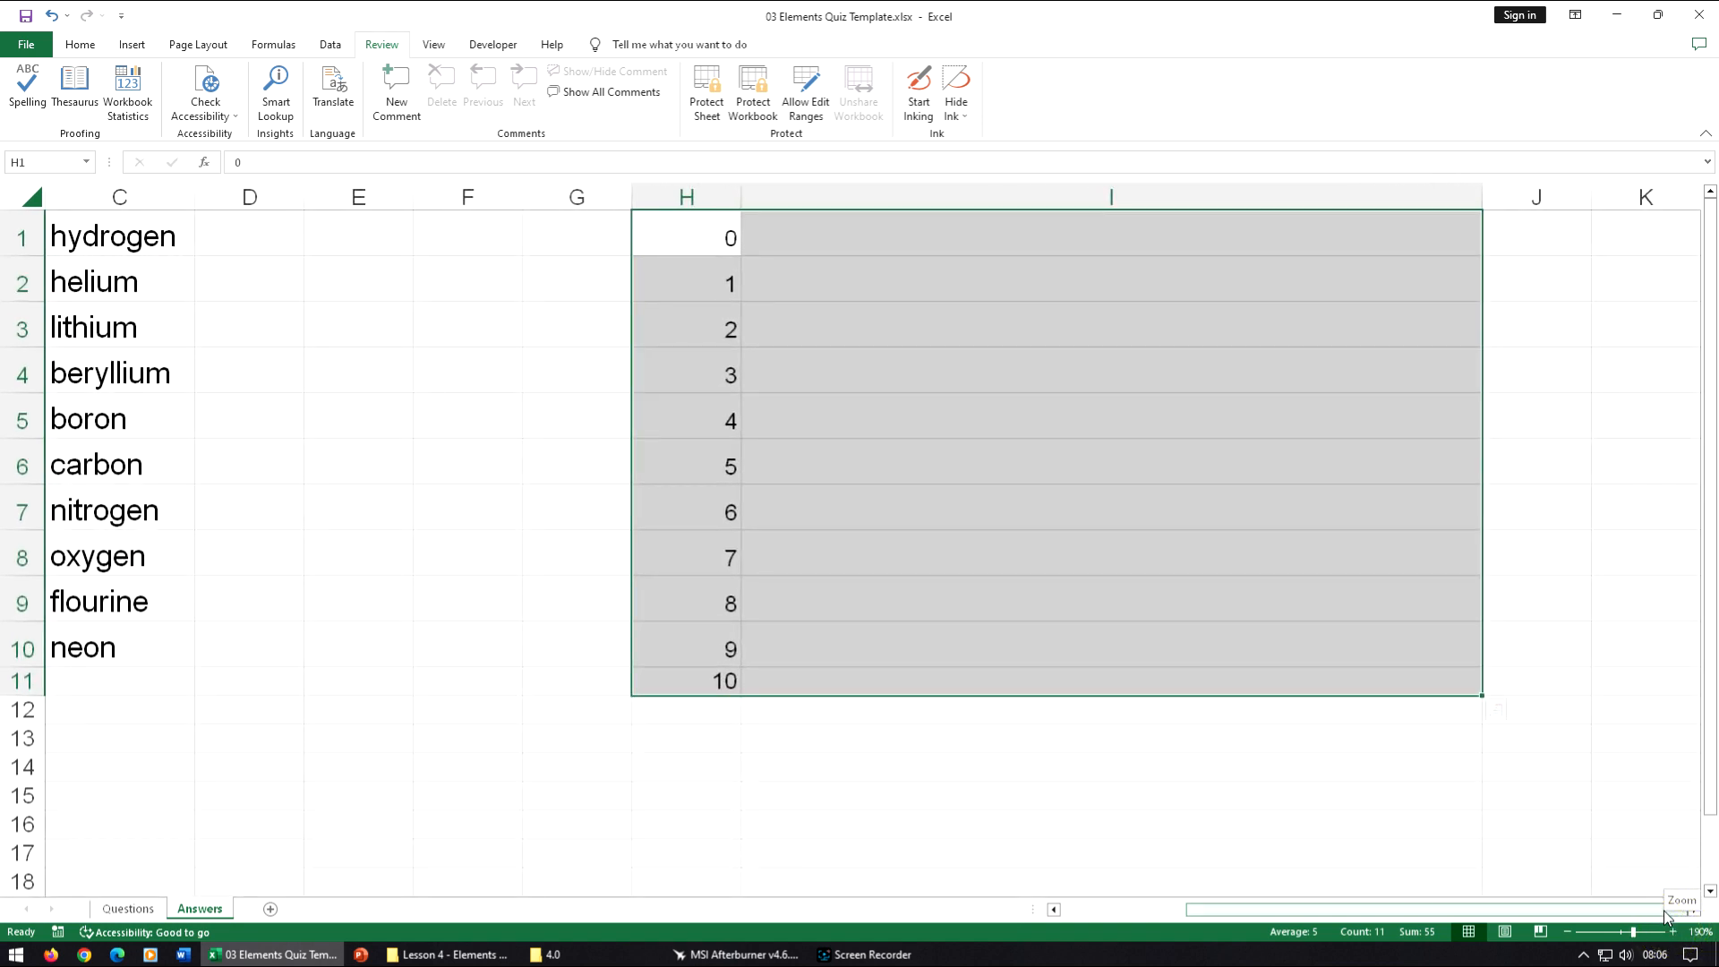
pyautogui.click(1694, 910)
pyautogui.click(1408, 815)
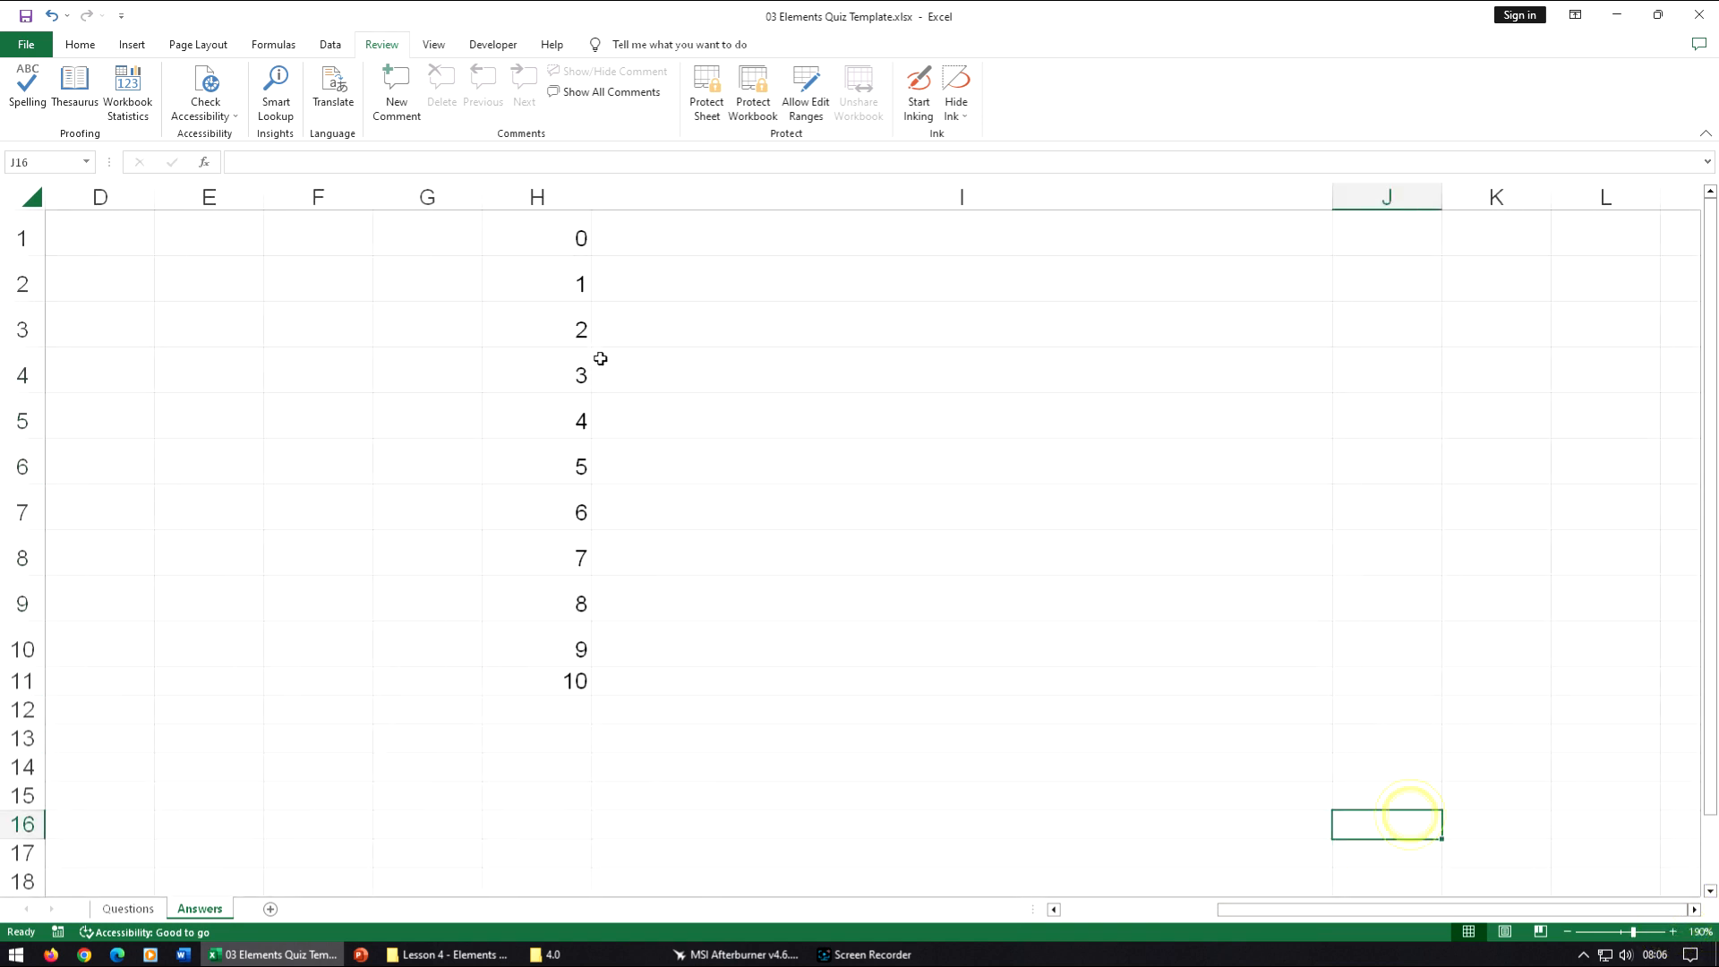
pyautogui.click(533, 238)
pyautogui.click(641, 238)
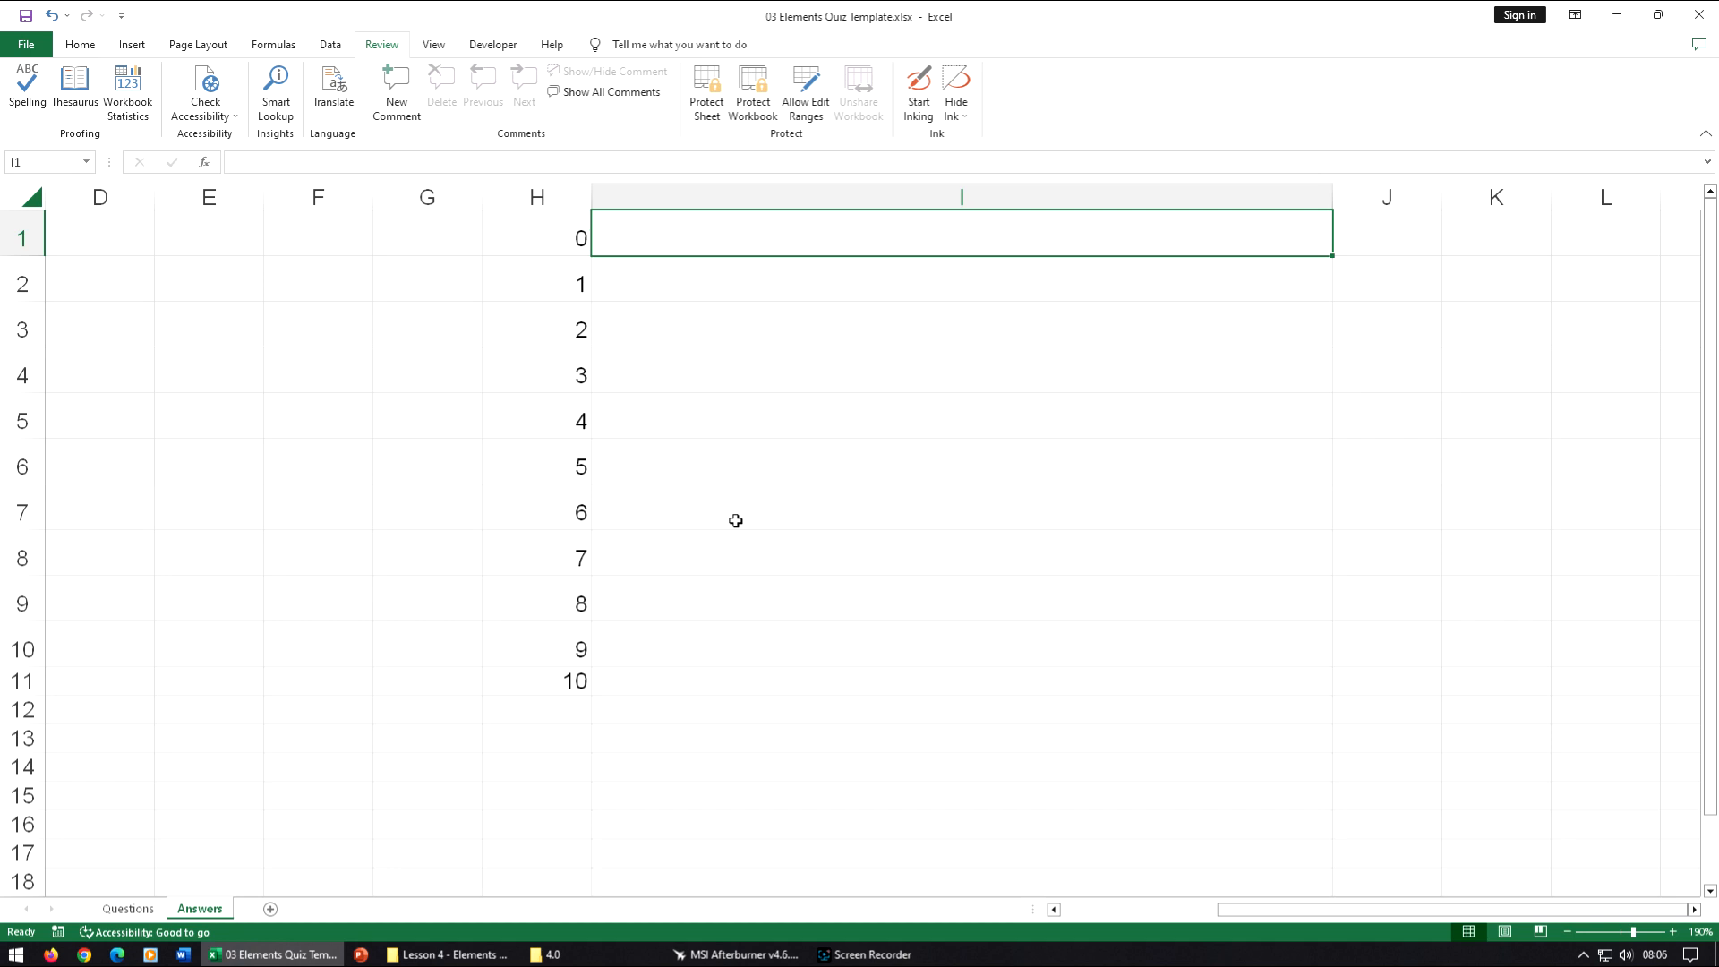
pyautogui.write('Have')
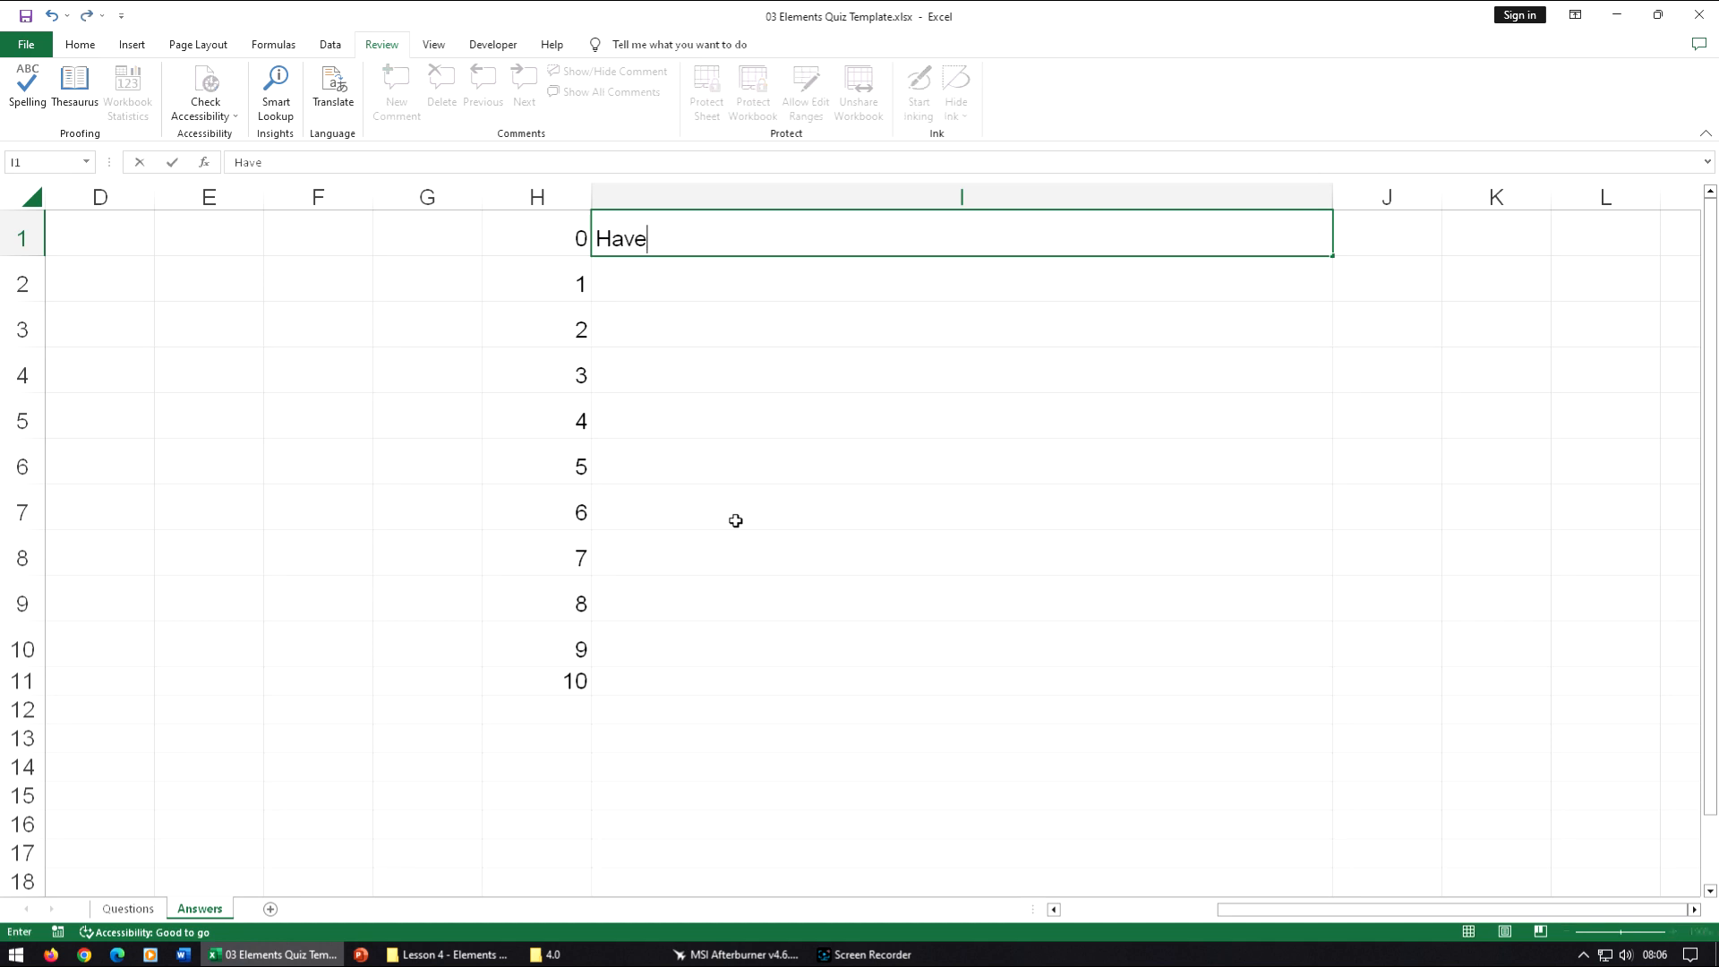
pyautogui.write(' you started yet?')
pyautogui.press('Return')
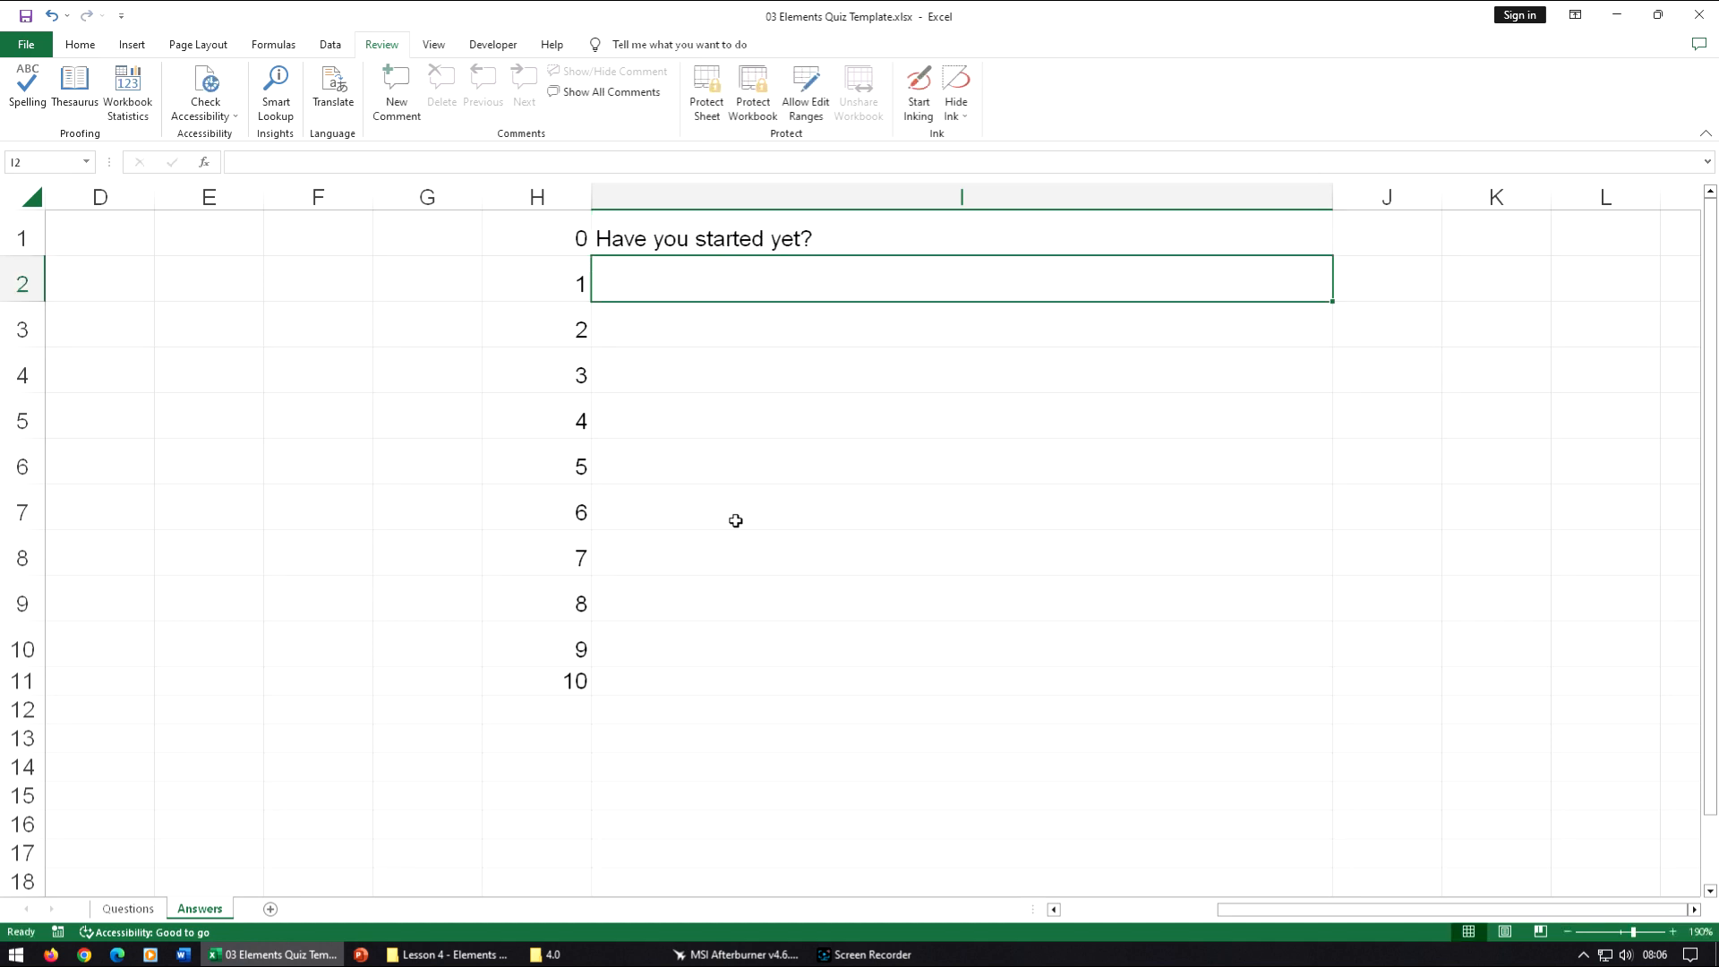
# Enter the feedback message "Outstanding! Perfect score." in cell I11, next to score 10.
pyautogui.press('Down')
pyautogui.press('Down')
pyautogui.press('Down')
pyautogui.press('Down')
pyautogui.press('Down')
pyautogui.press('Down')
pyautogui.press('Down')
pyautogui.press('Down')
pyautogui.press('Down')
pyautogui.press('Down')
pyautogui.press('Down')
pyautogui.press('Up')
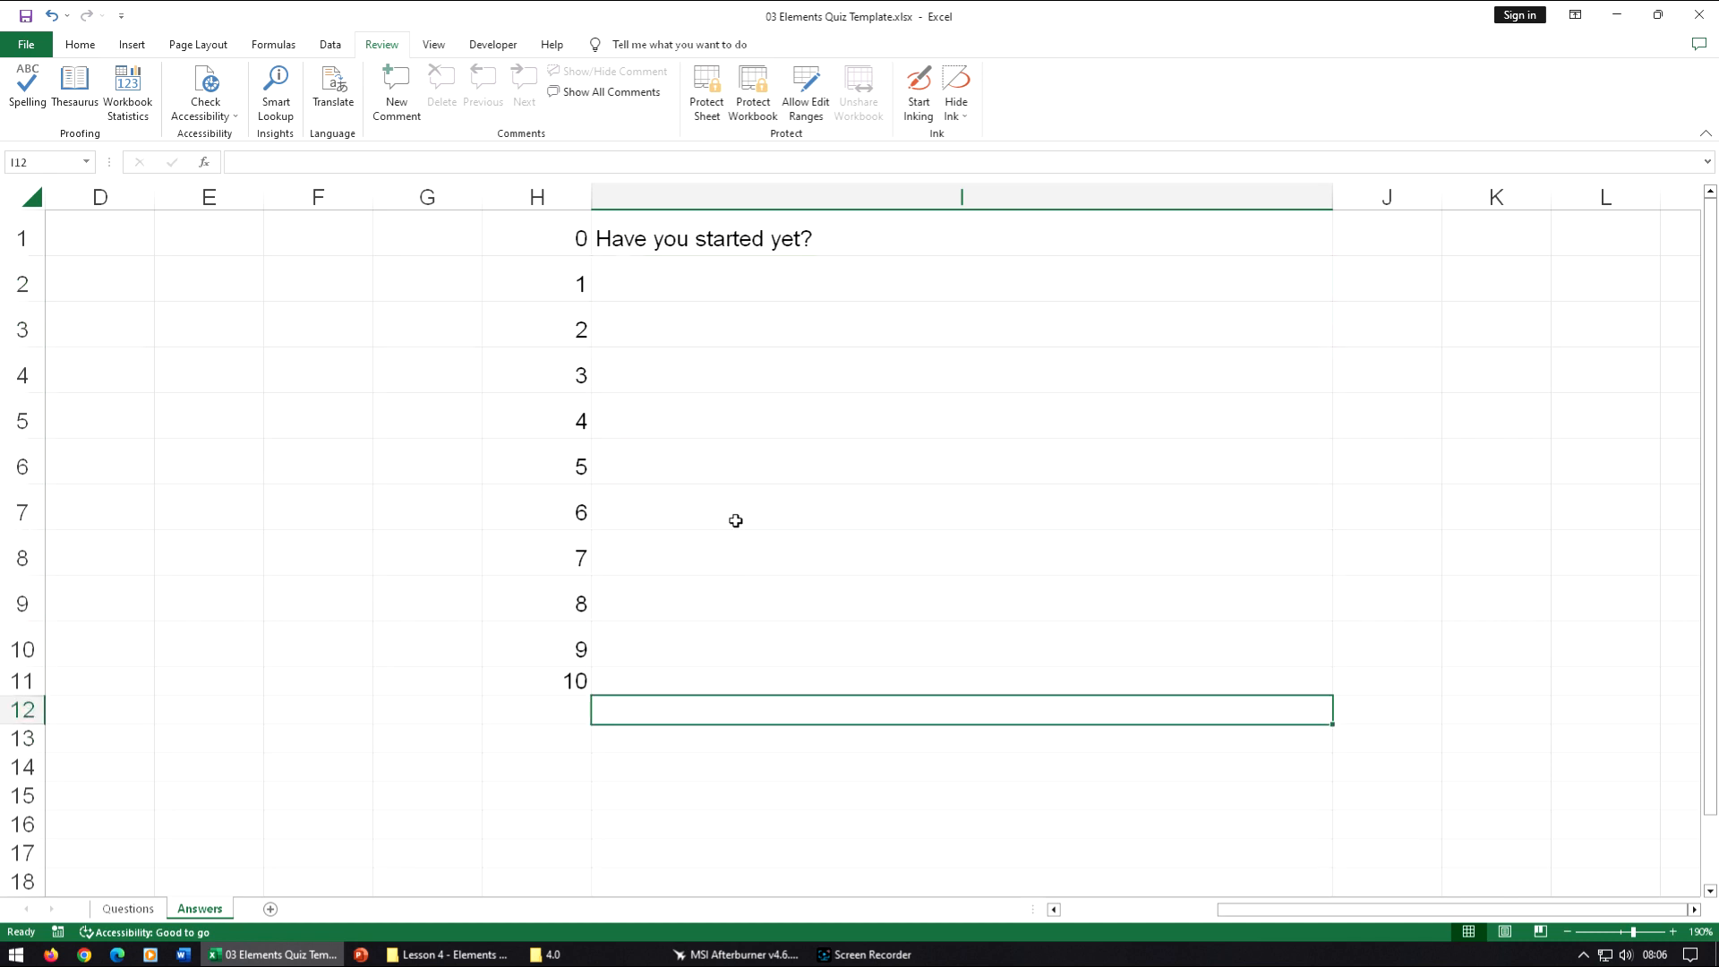
pyautogui.press('Up')
pyautogui.write('Outstanding')
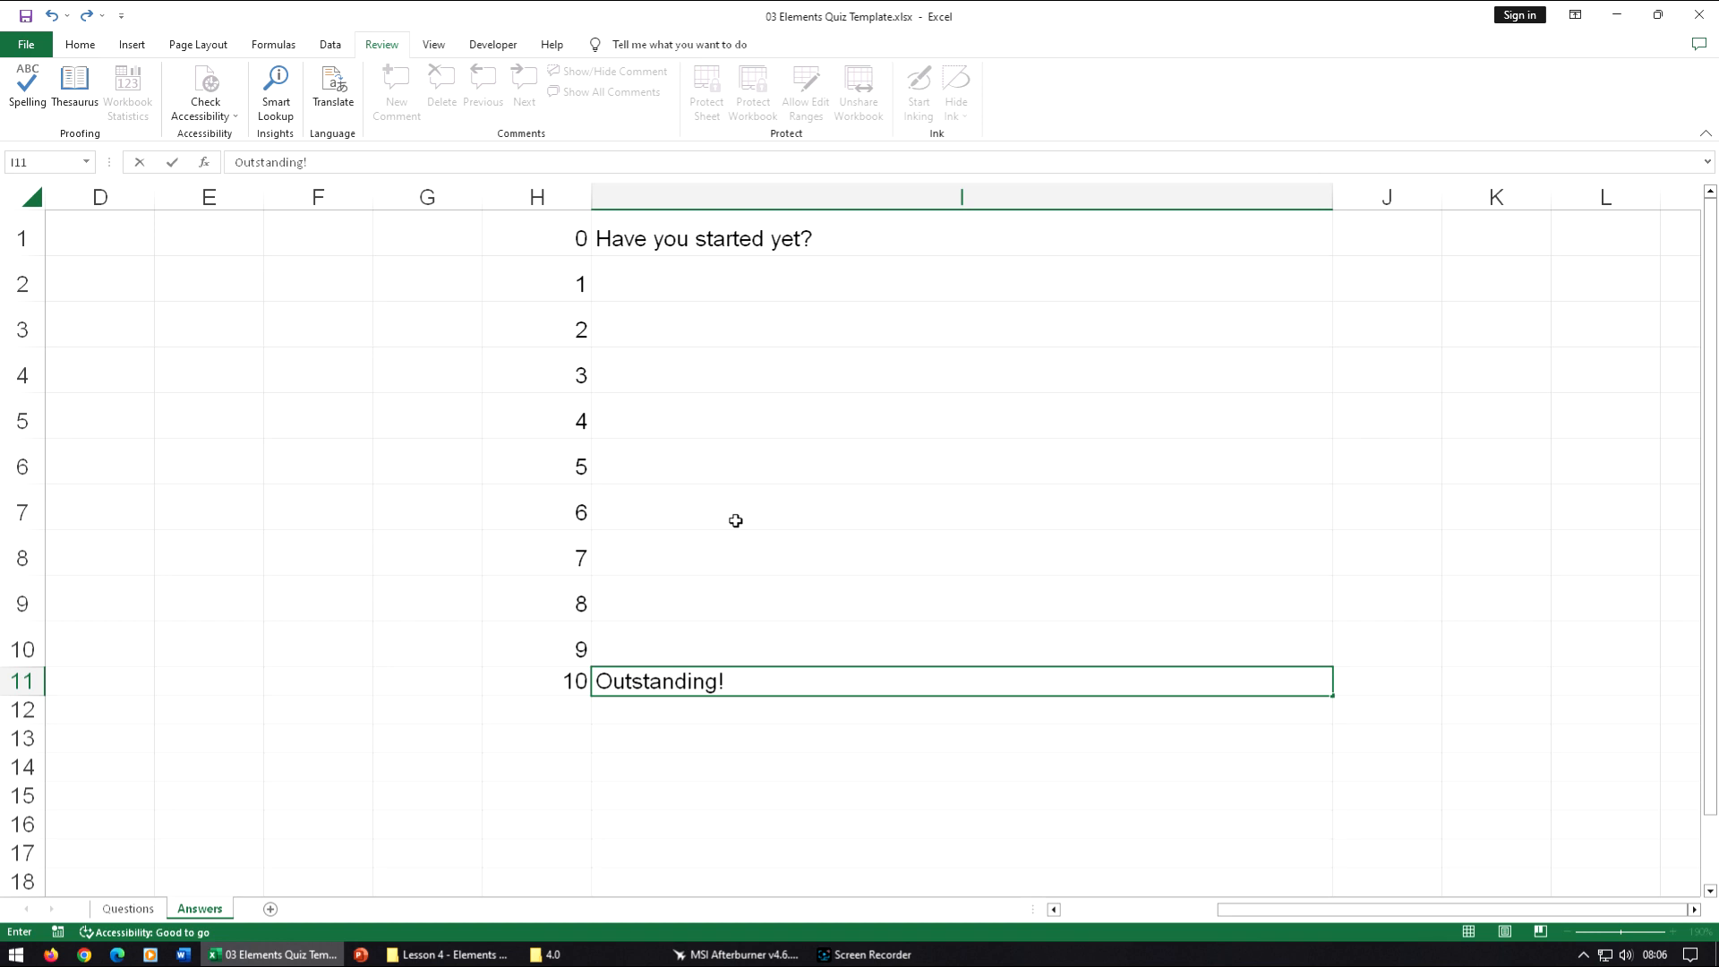
pyautogui.write('!  Perfect score.')
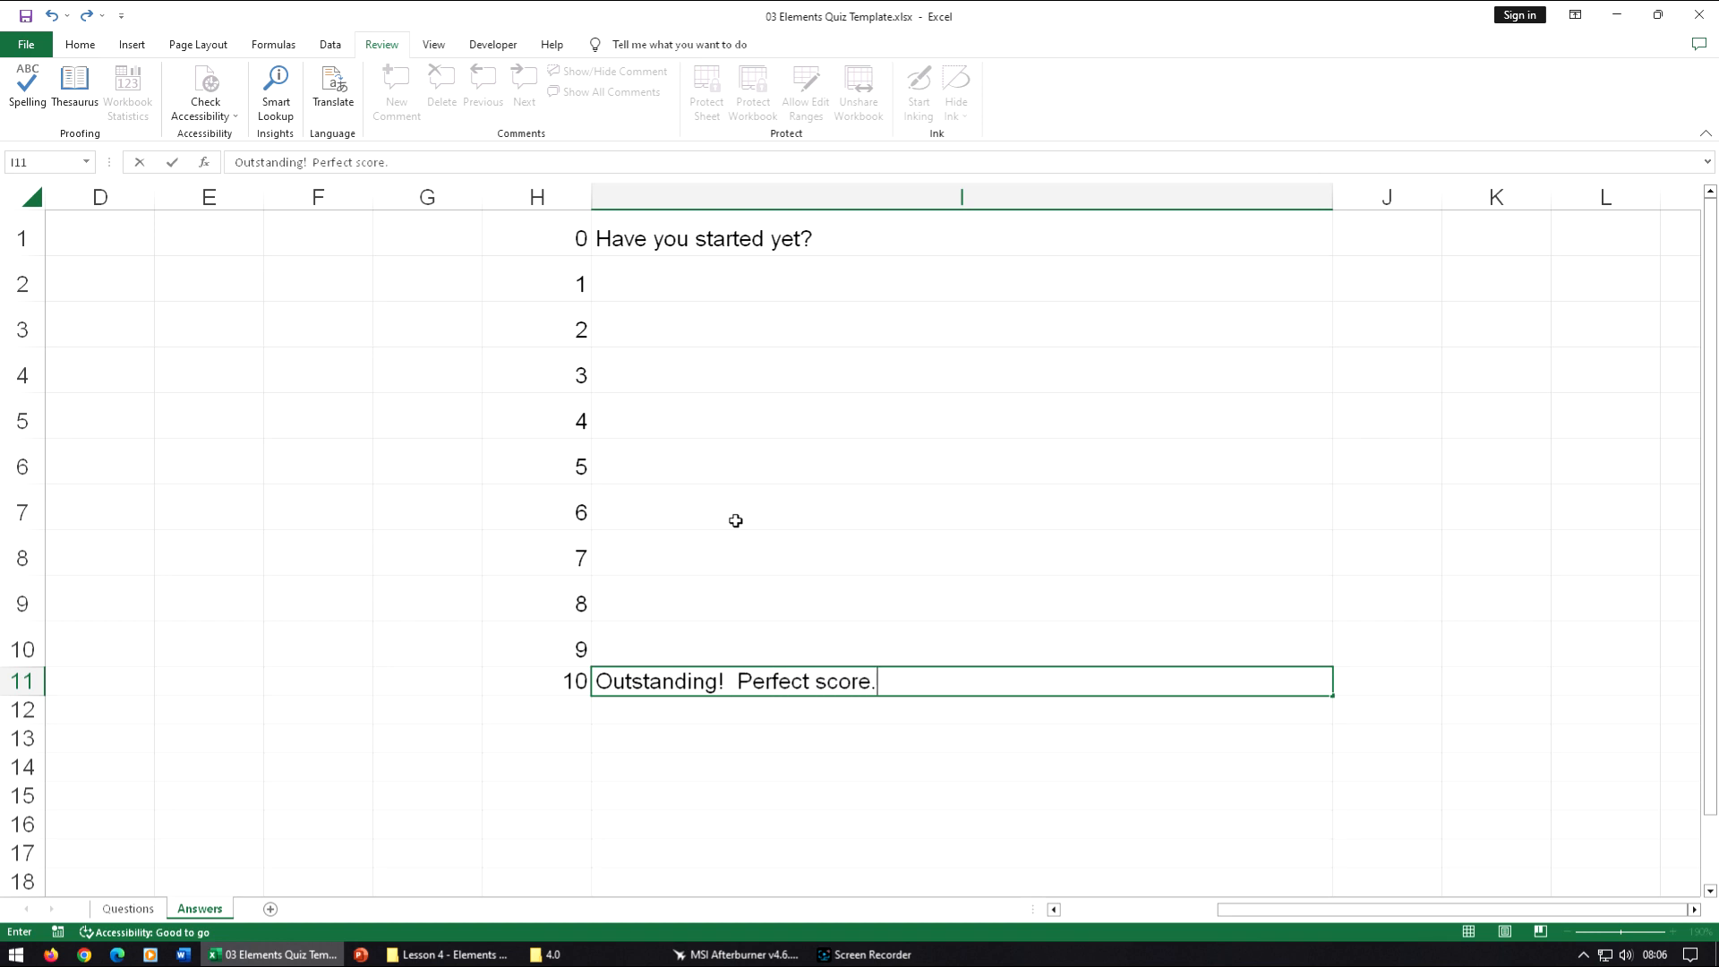
pyautogui.press('Up')
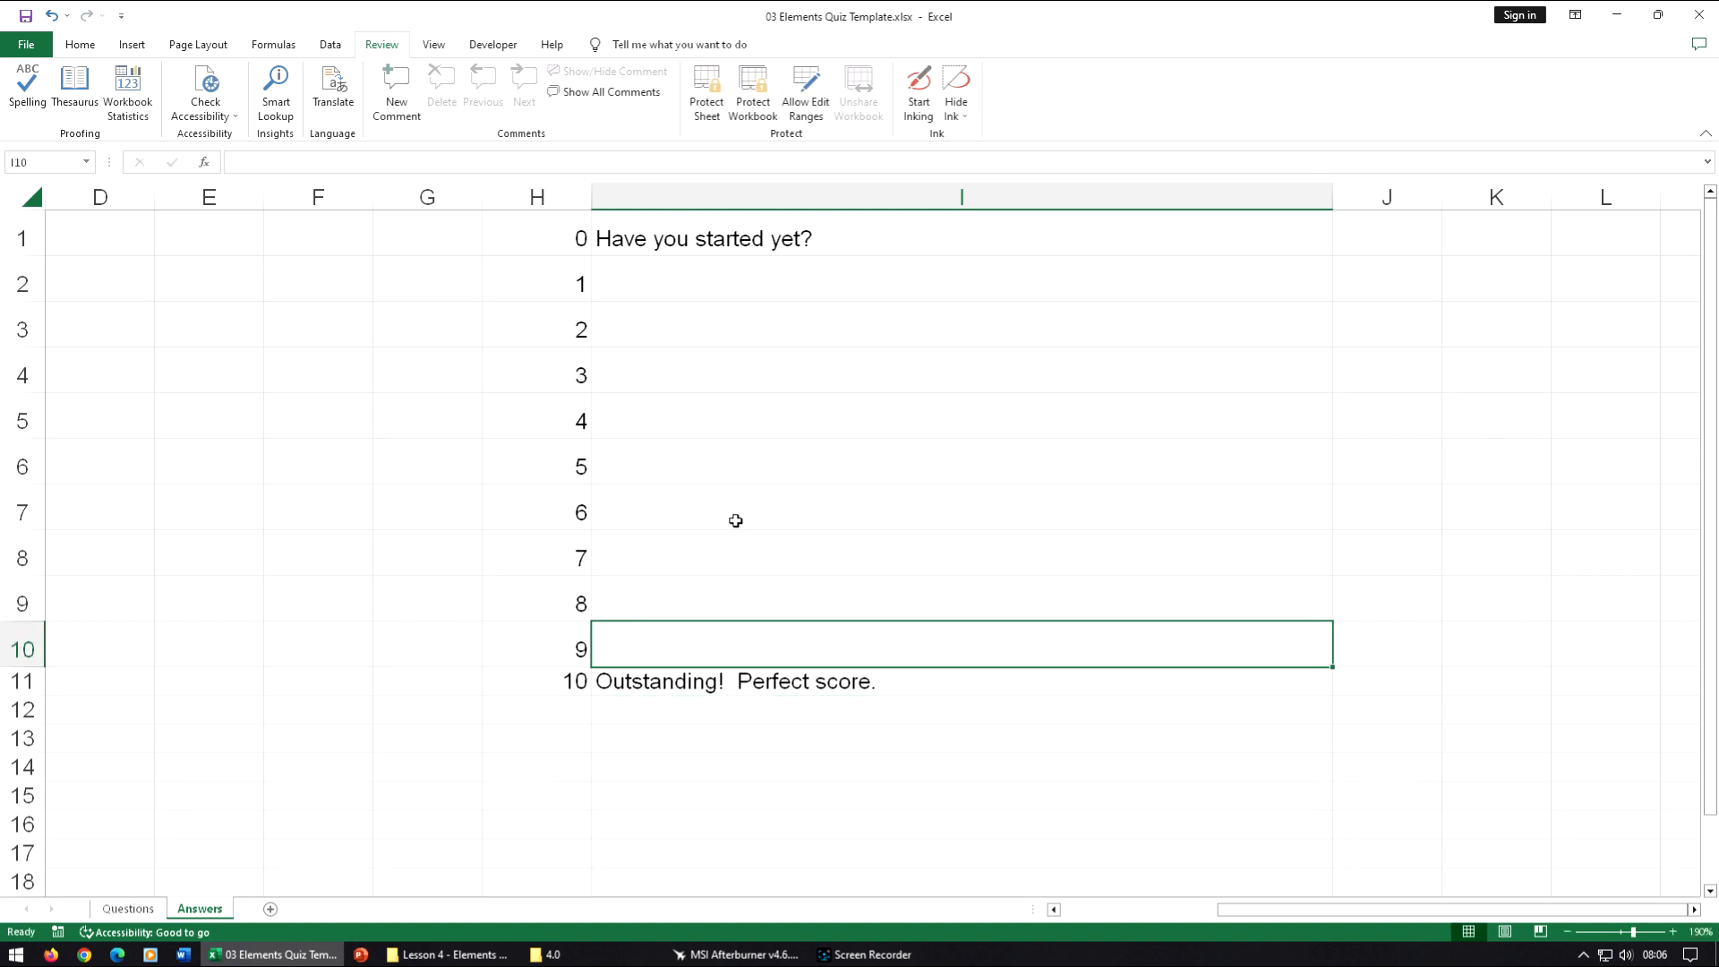
# Enter the feedback message "Excellent score!" in cell I10 for score 9 and copy it to I9 for score 8.
pyautogui.write('E')
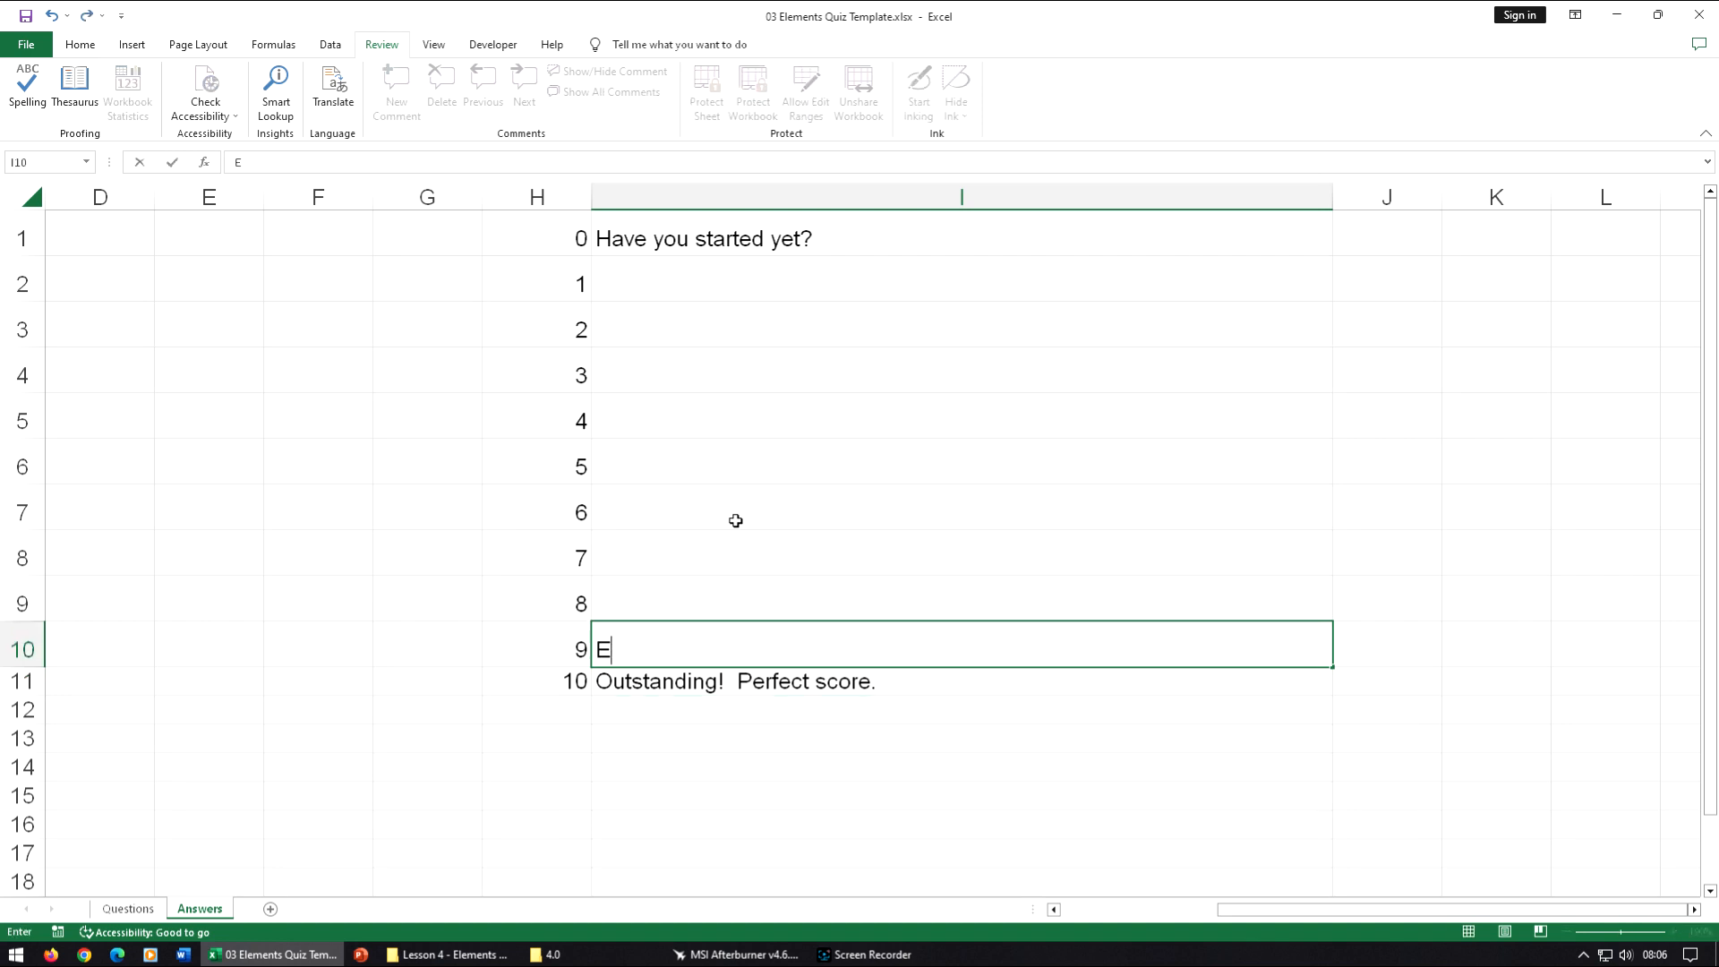
pyautogui.write('xcellent score!')
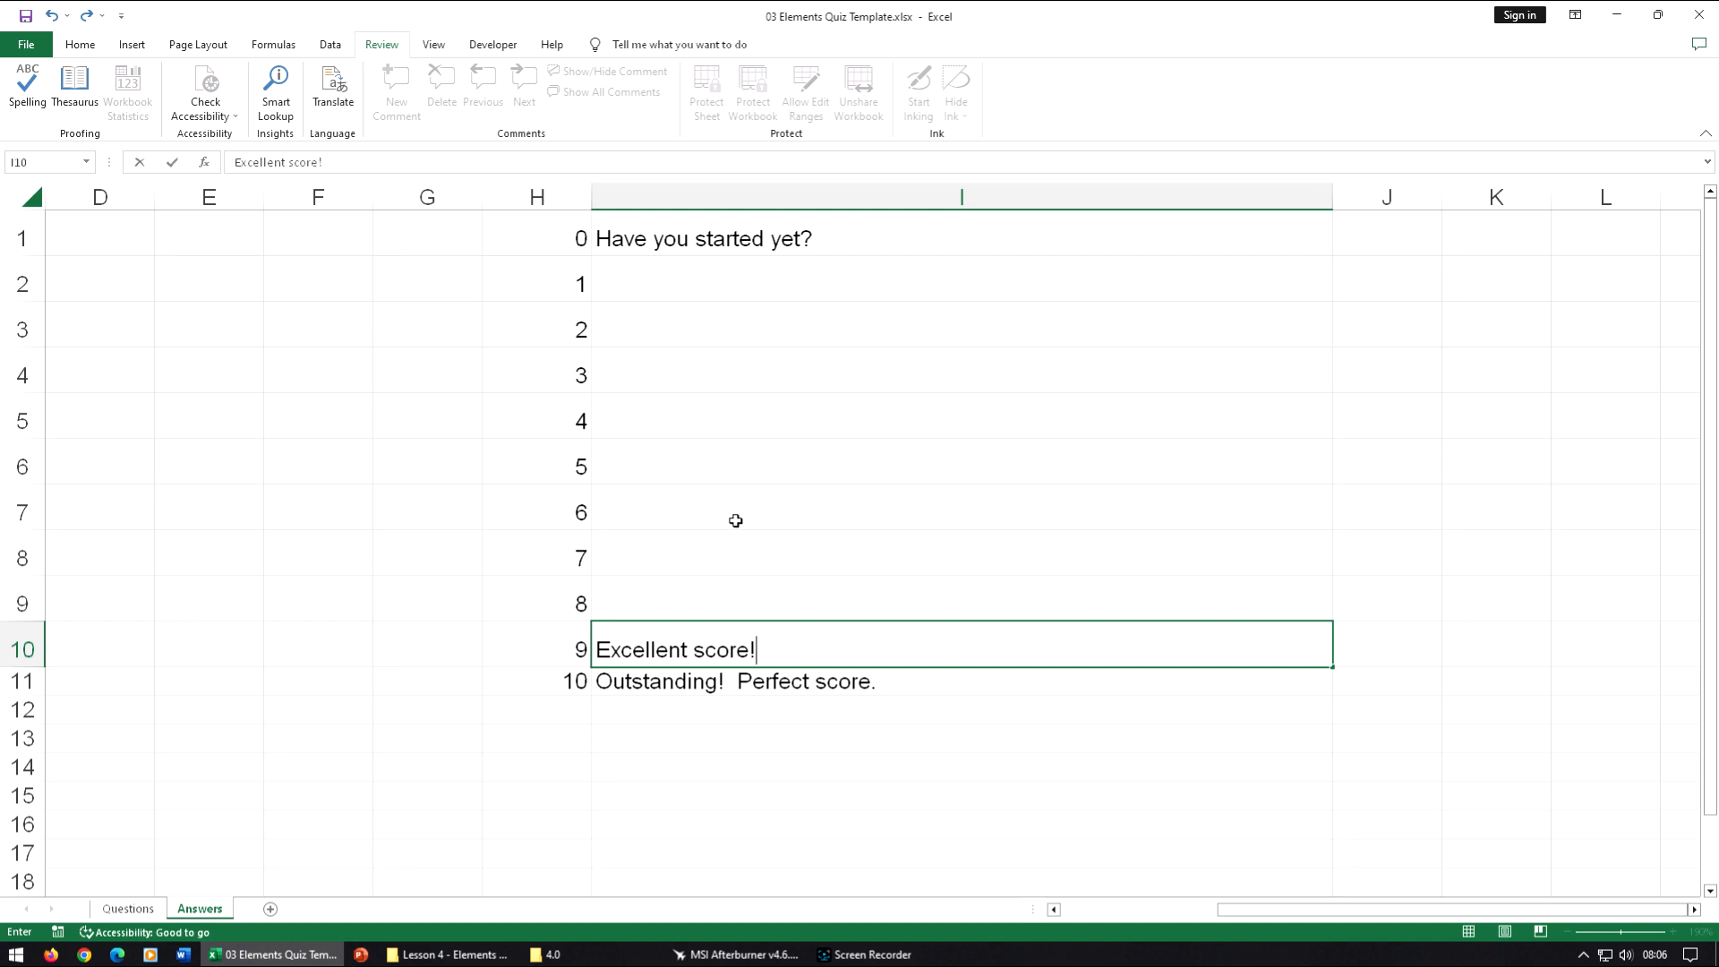
pyautogui.press('Up')
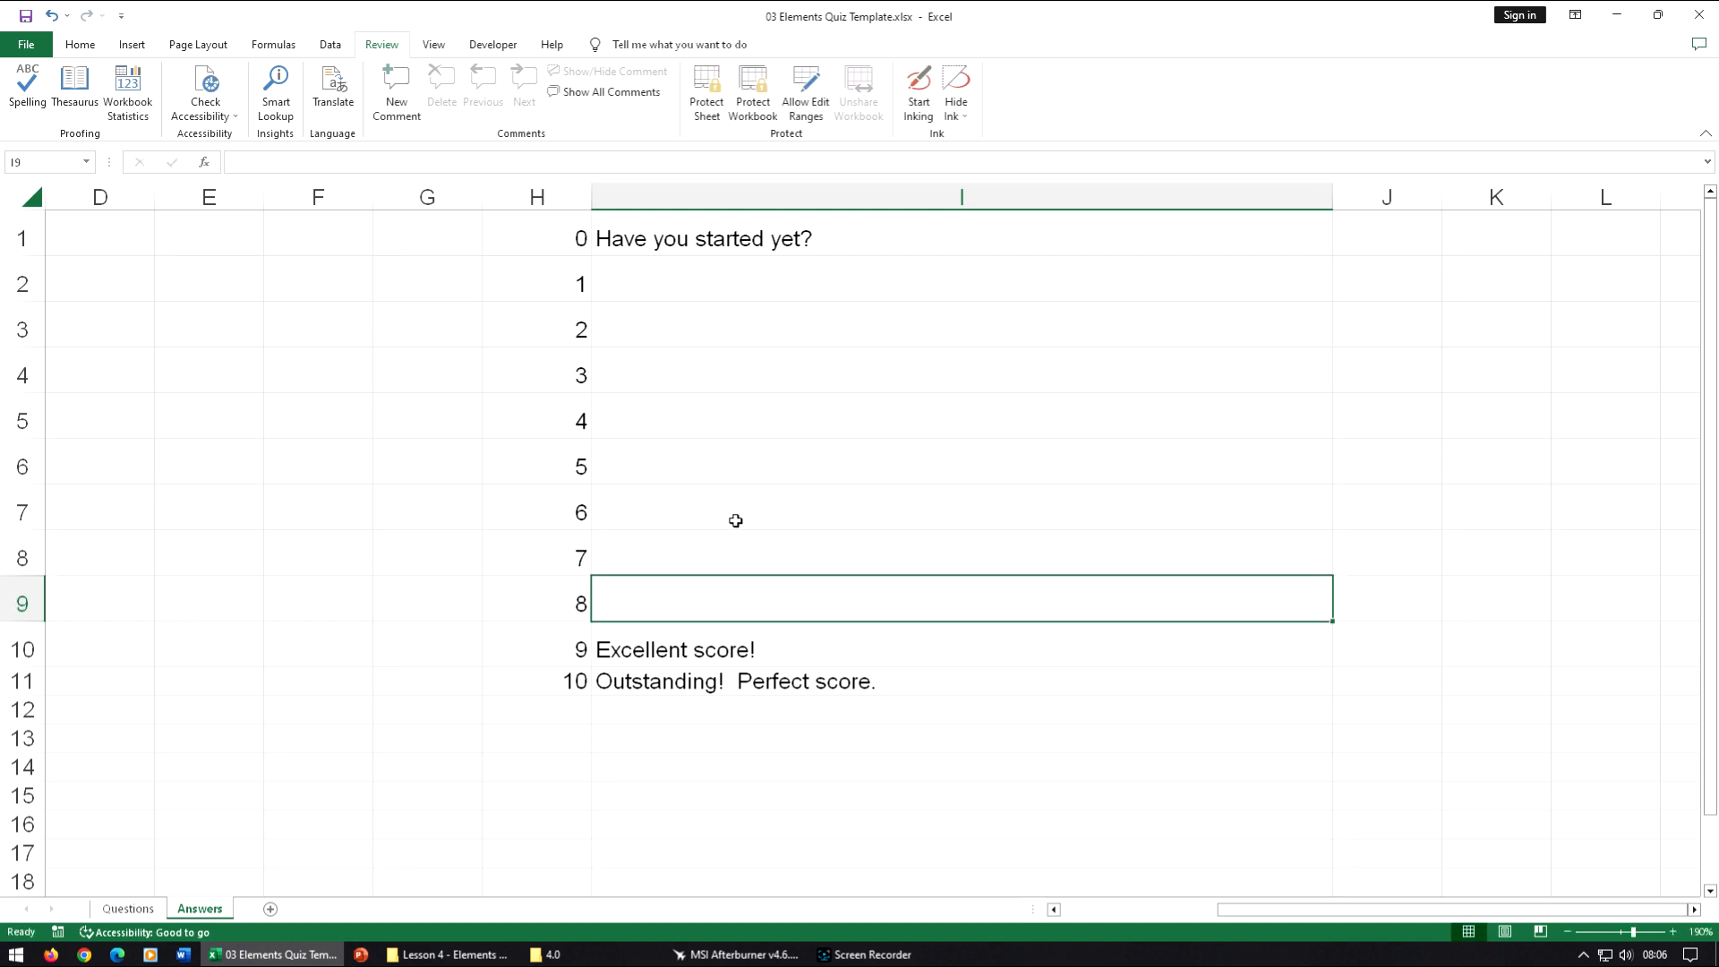
pyautogui.click(818, 648)
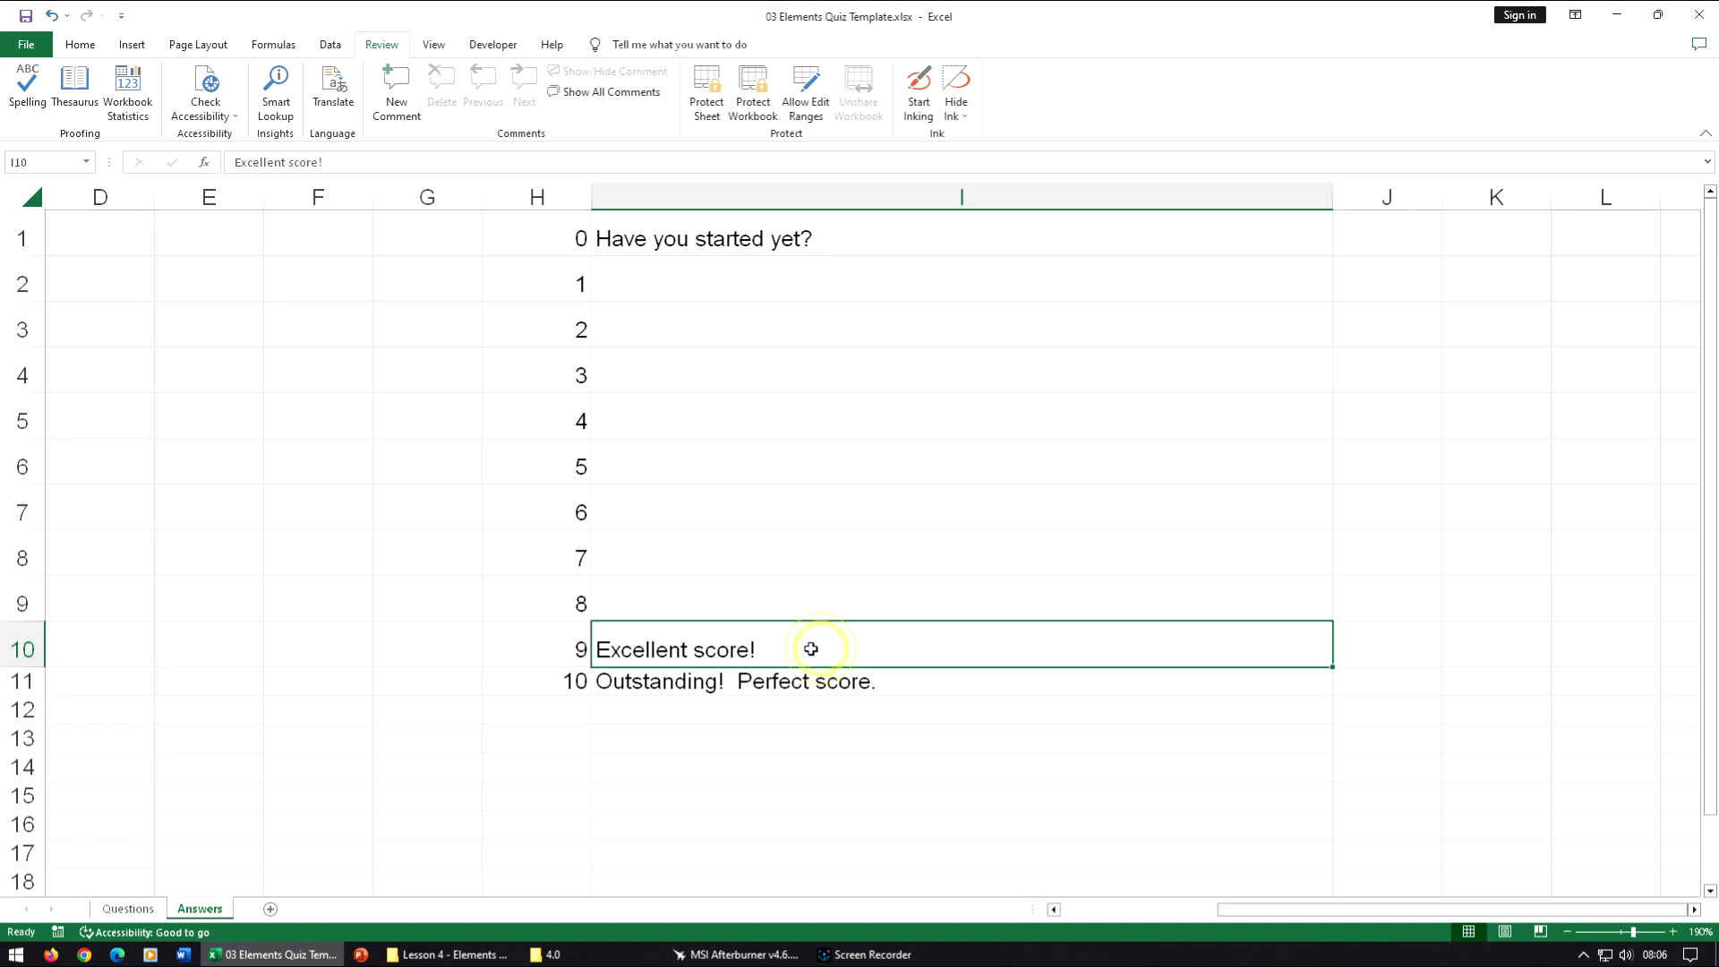
pyautogui.hotkey('ctrl', 'c')
pyautogui.click(741, 603)
pyautogui.hotkey('ctrl', 'v')
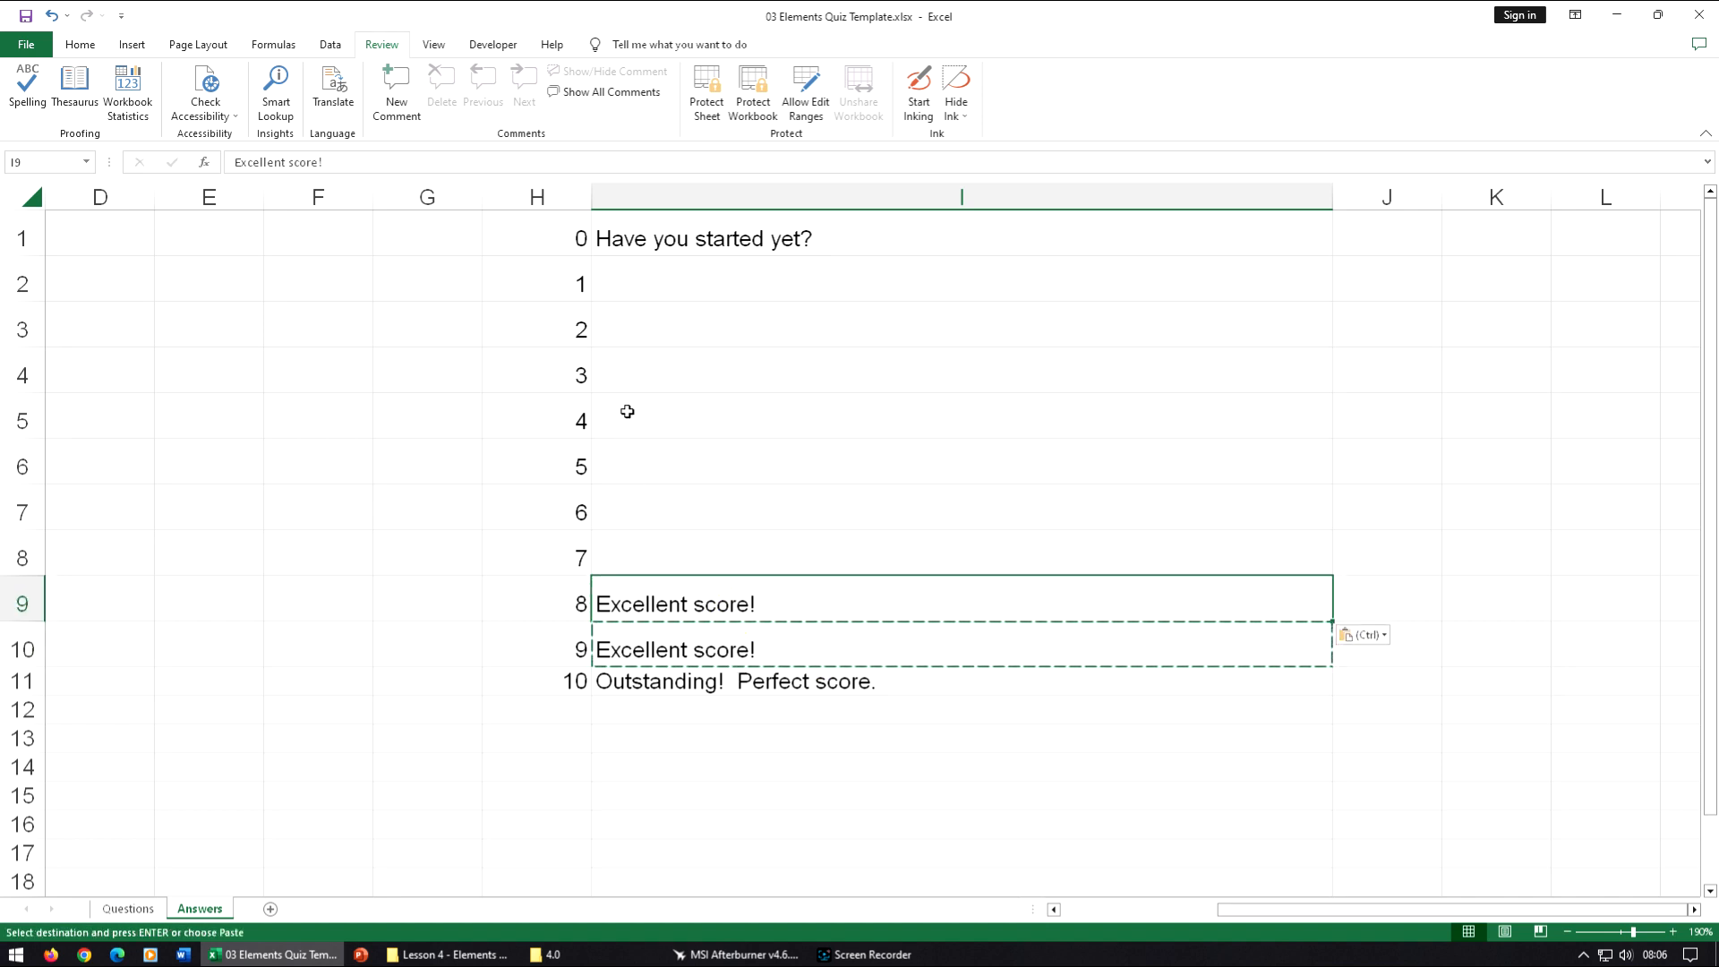
# Enter "Good score, but you can do better." in cell I6 and fill it down to I8 for scores 5 to 7.
pyautogui.click(644, 457)
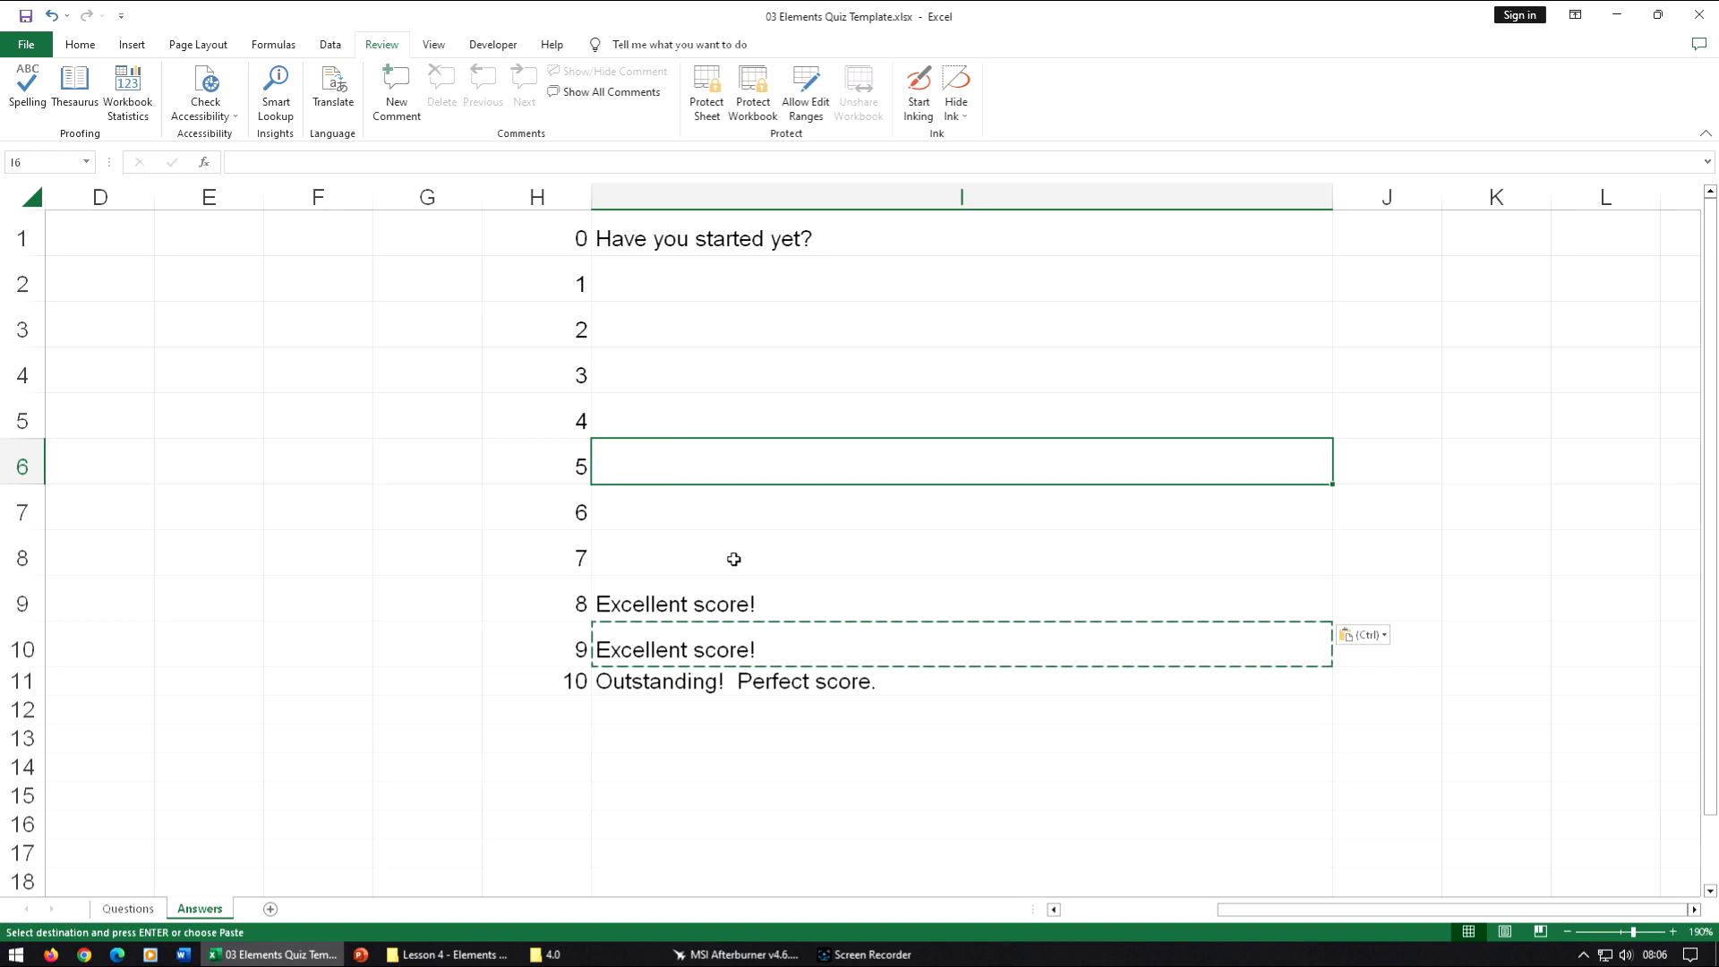
pyautogui.write('Good ')
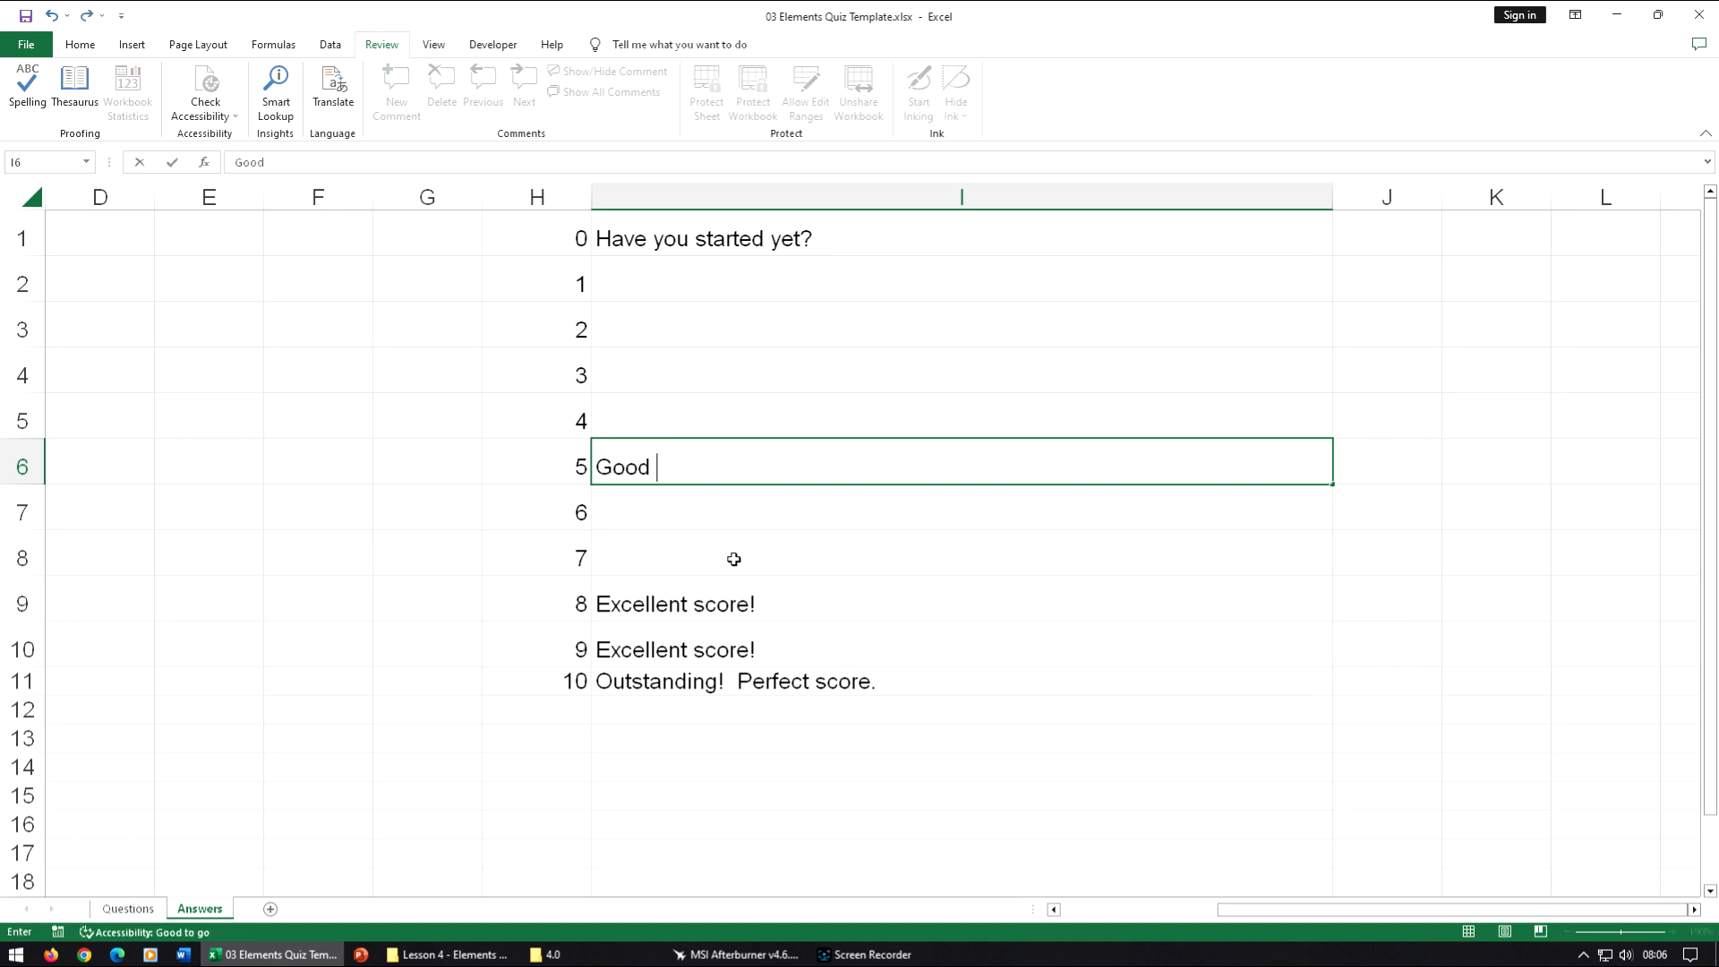
pyautogui.write('score, but you can do bett')
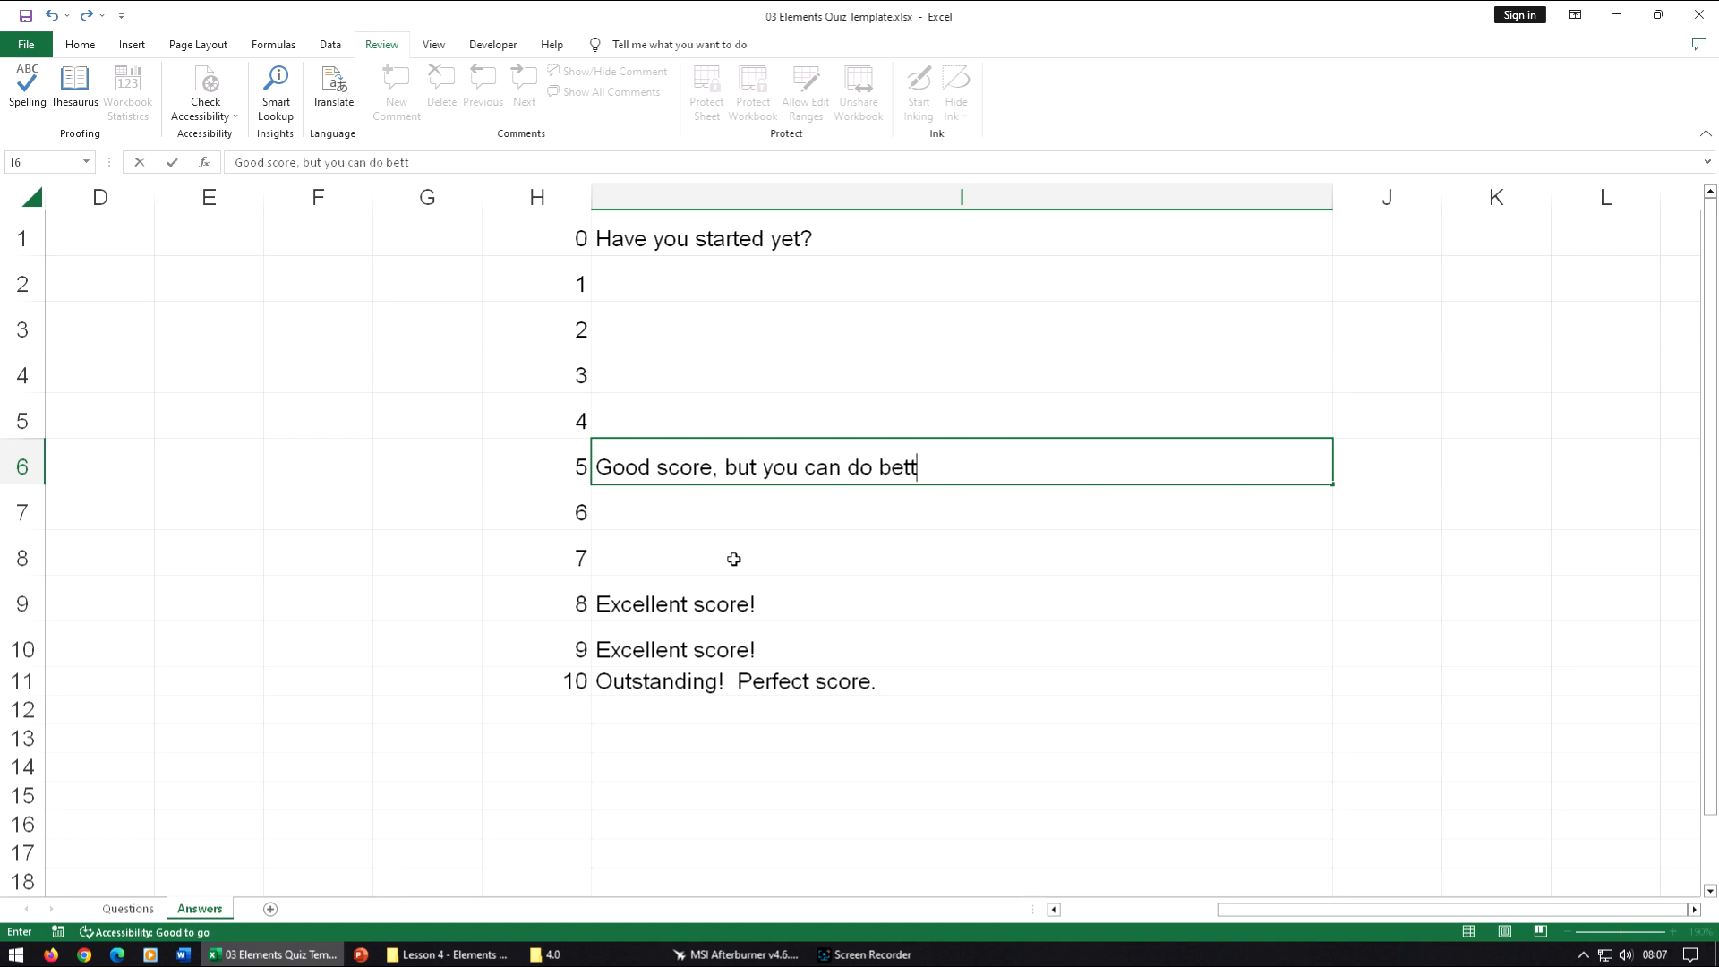
pyautogui.write('er.')
pyautogui.press('Return')
pyautogui.press('Up')
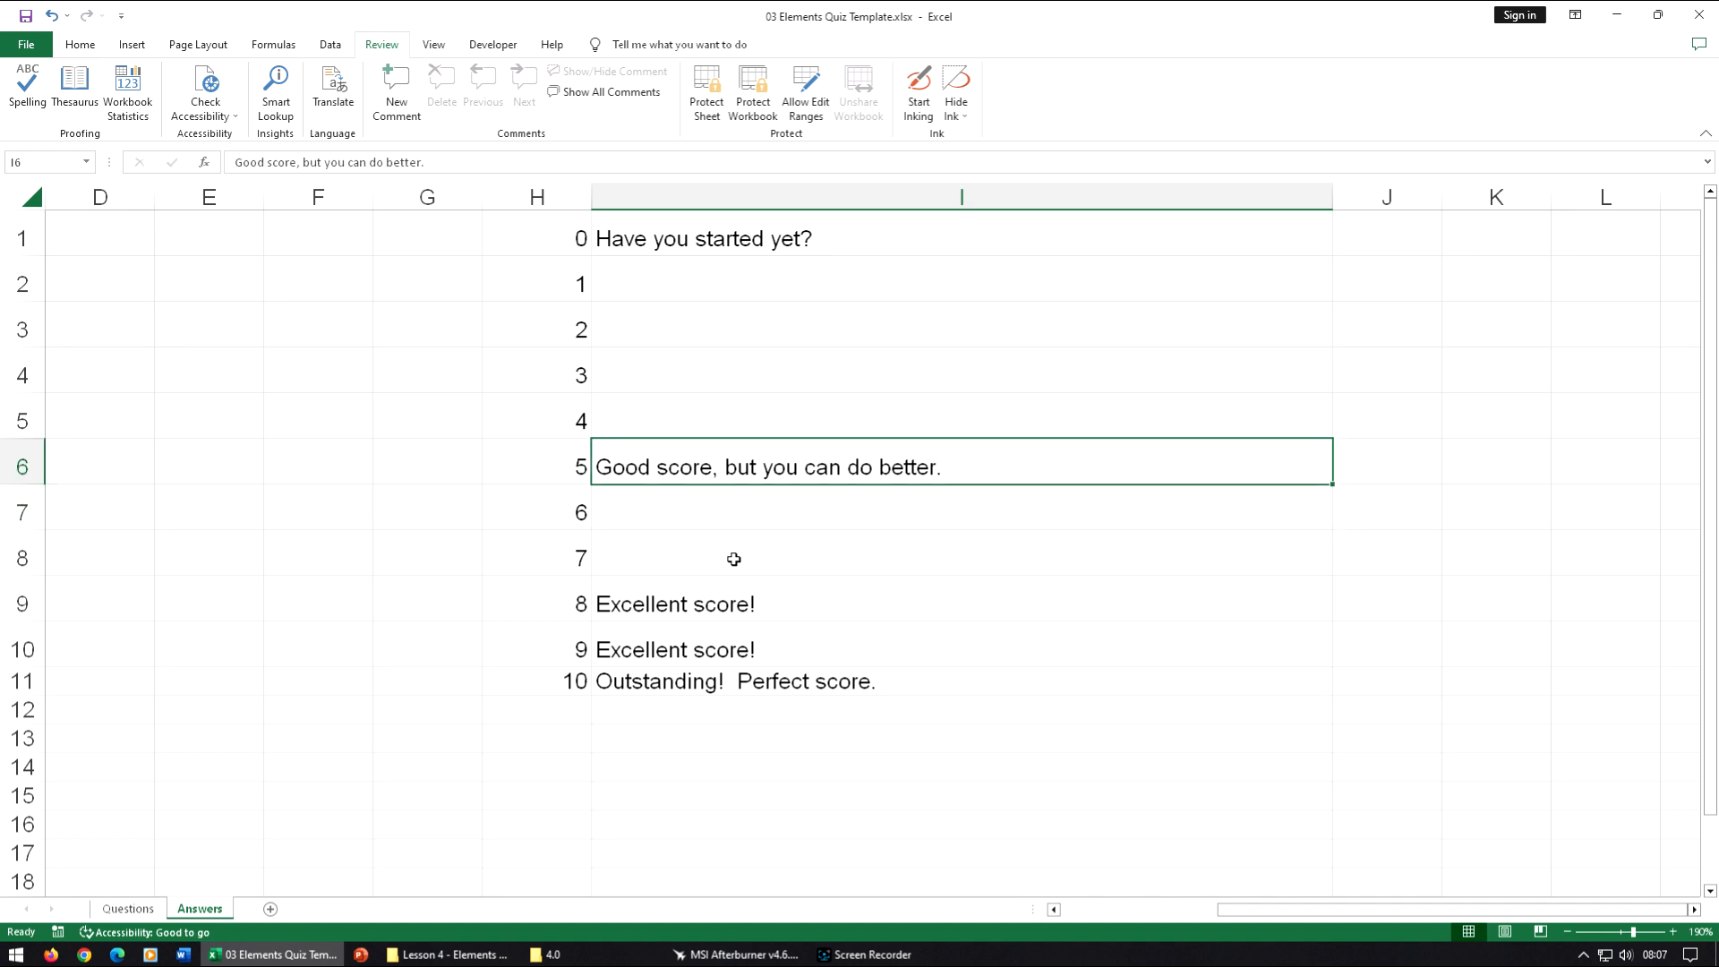
pyautogui.moveTo(1334, 486); pyautogui.dragTo(1340, 578)
pyautogui.click(776, 654)
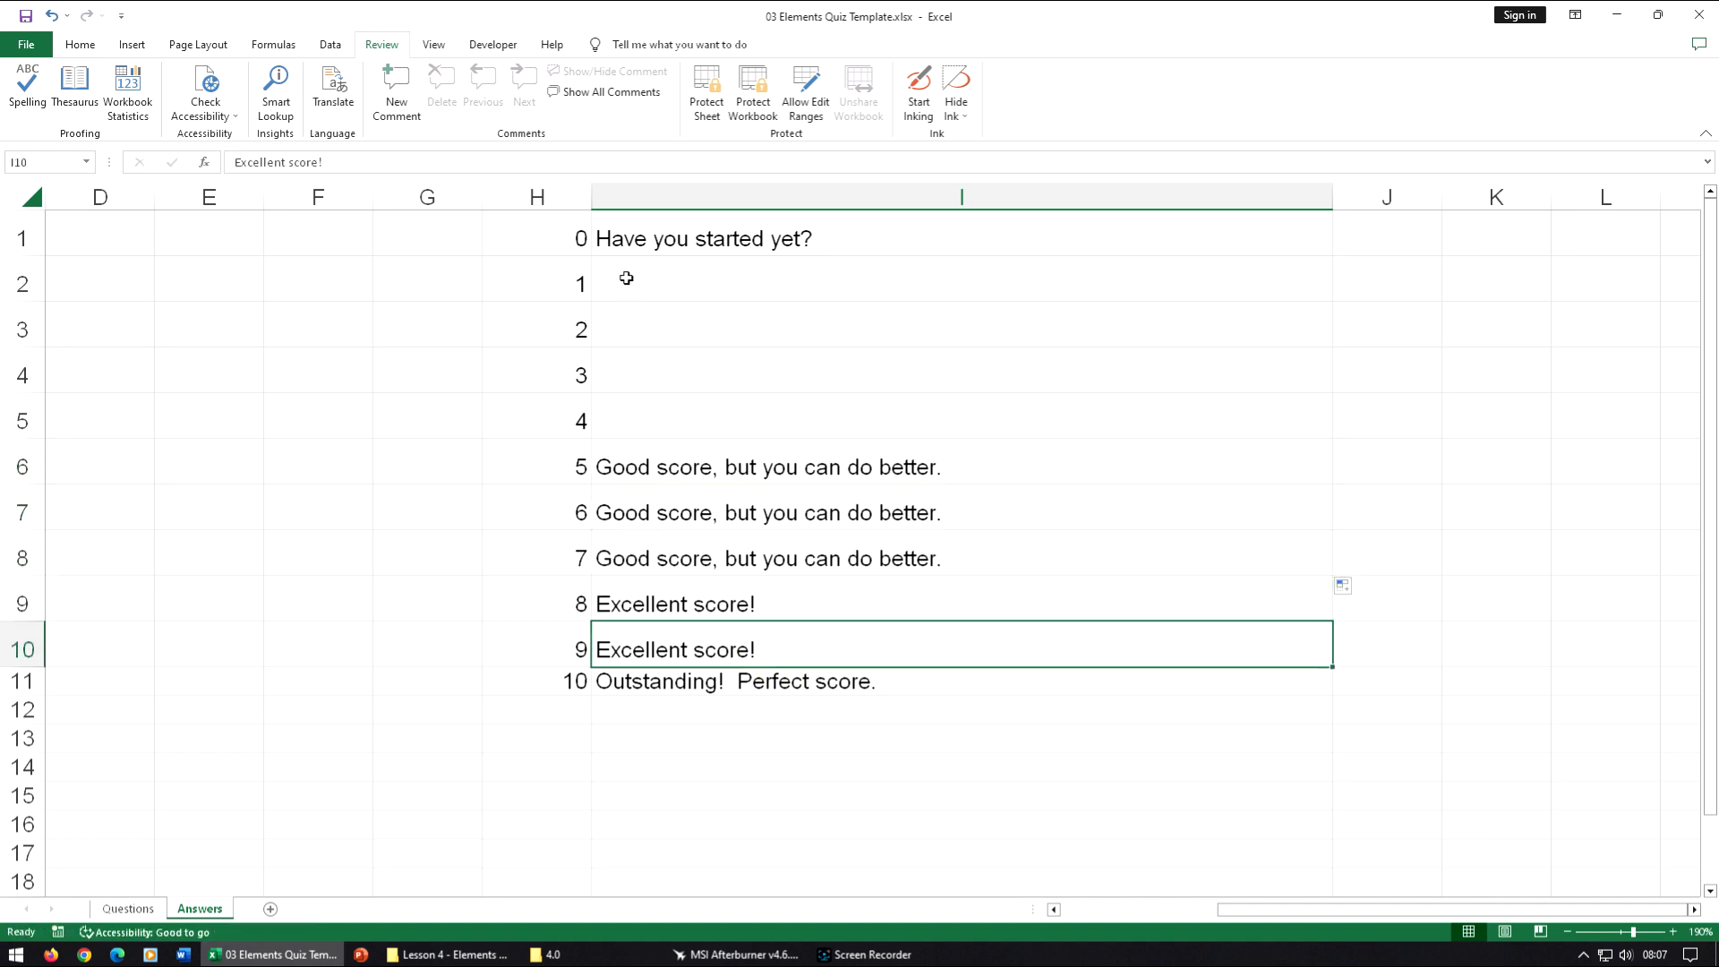
# Enter "A good start - keep going." in cell I2 and fill it down to I5 for scores 1 to 4.
pyautogui.click(624, 276)
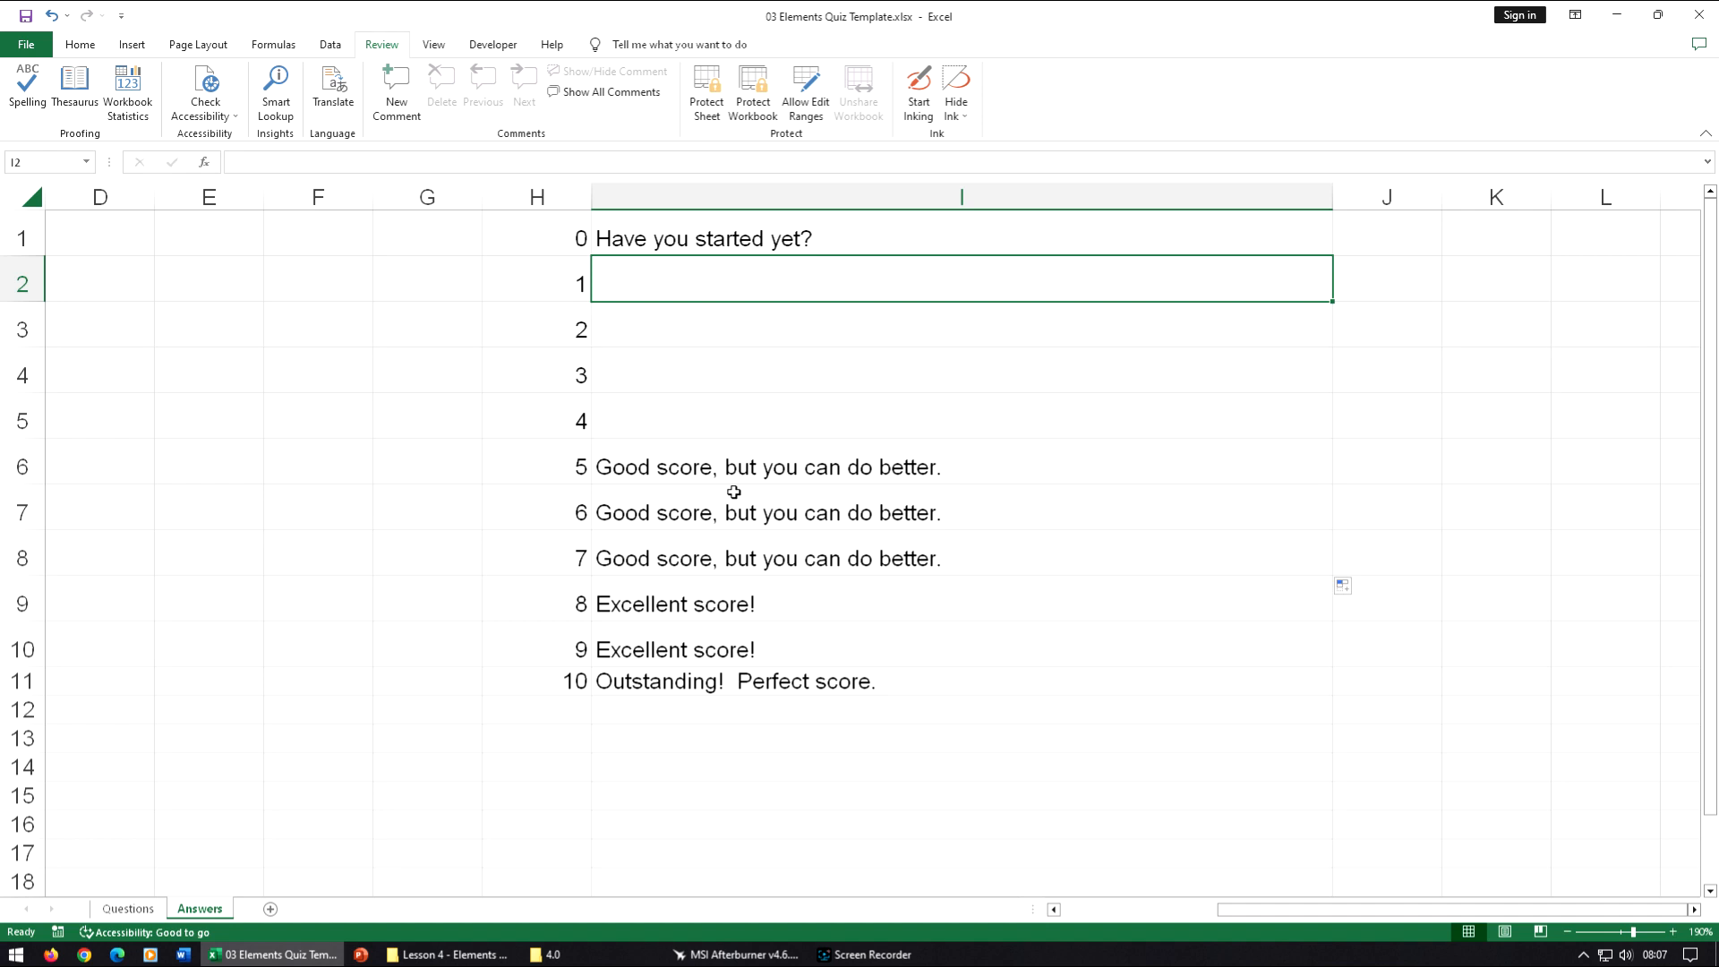
pyautogui.write('A good start')
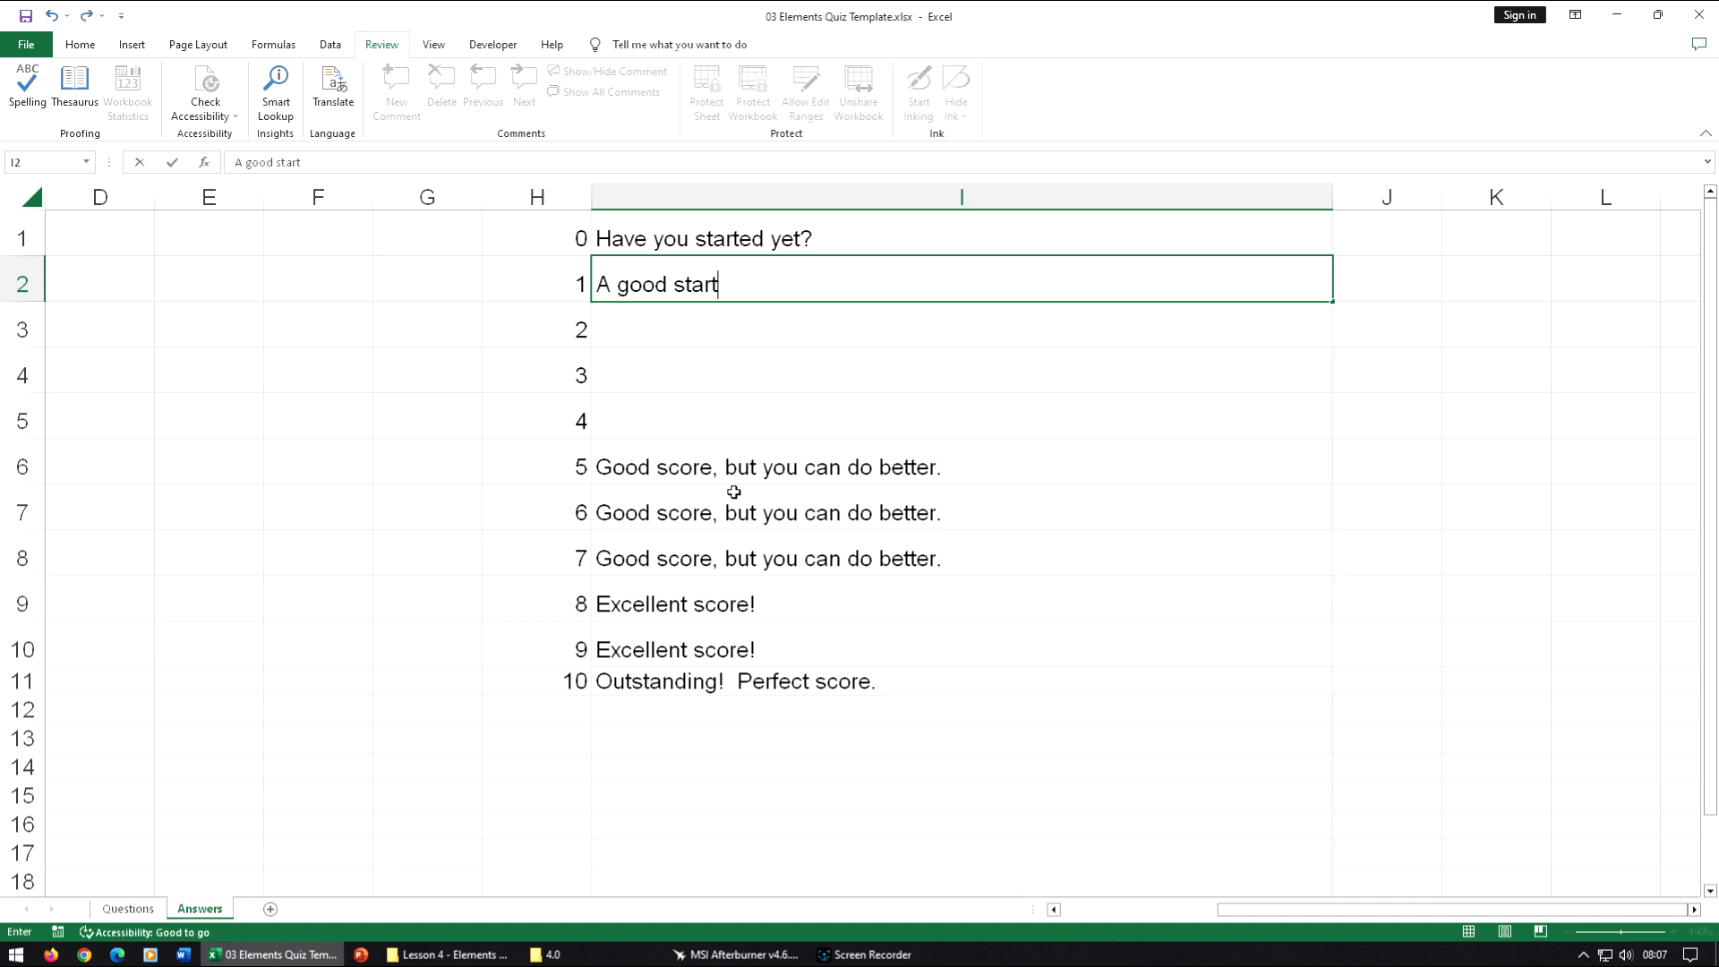
pyautogui.write(' - keep going.')
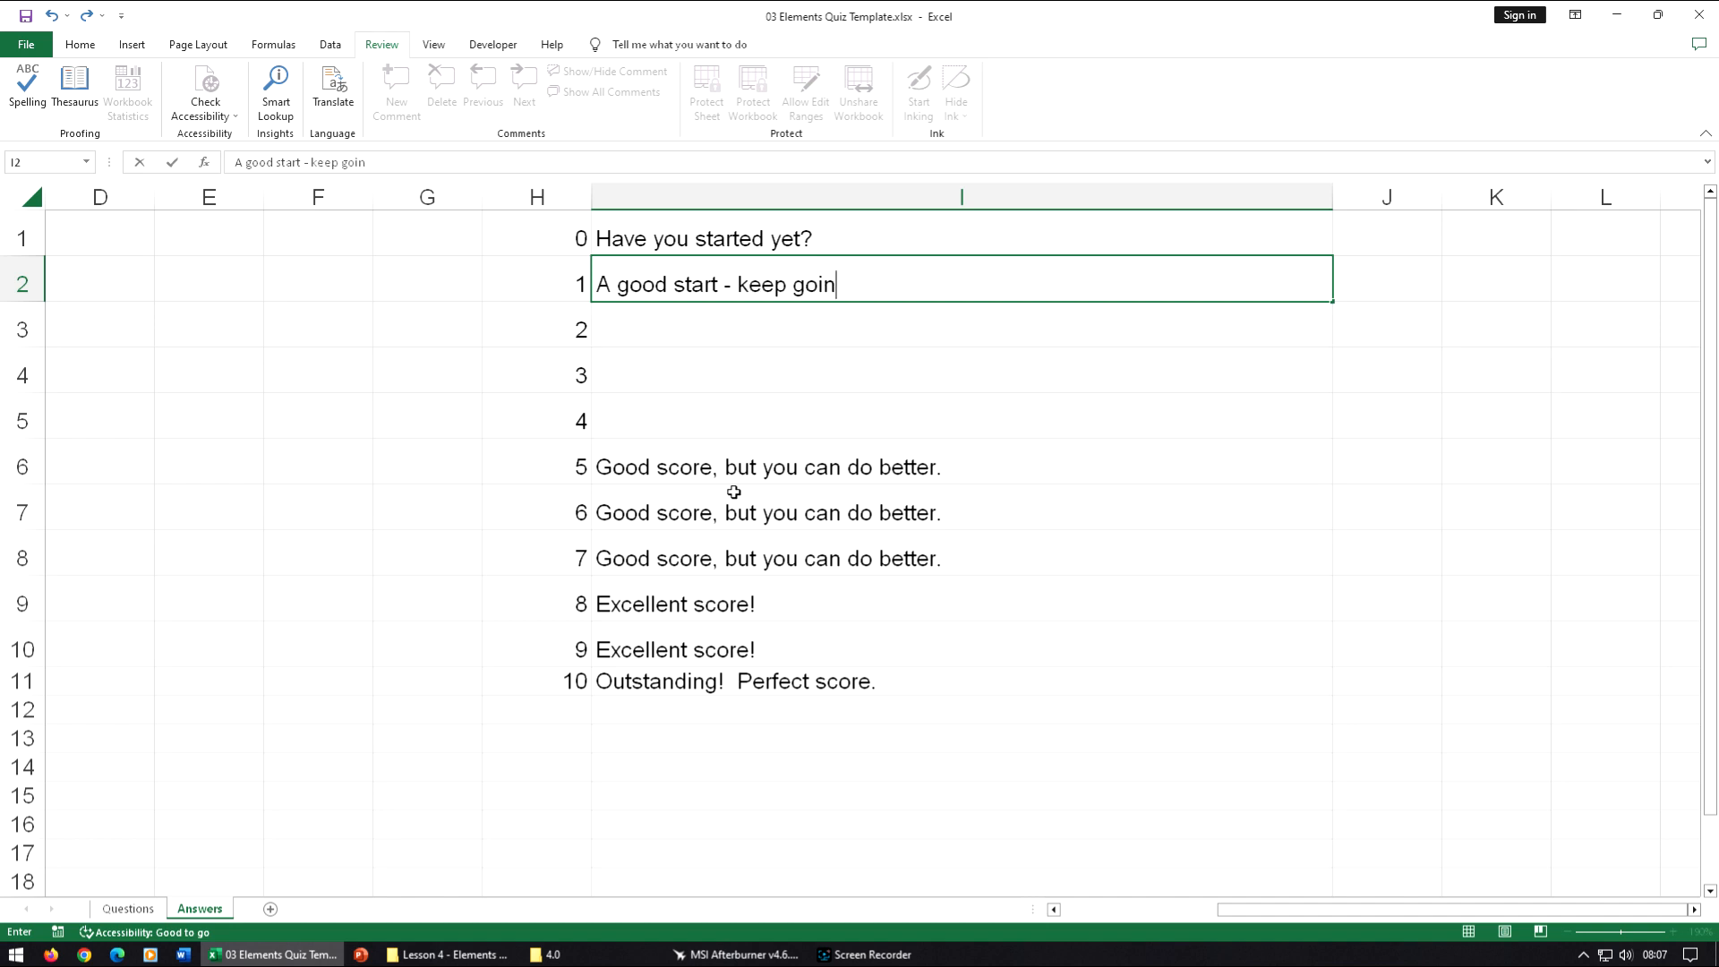
pyautogui.press('Return')
pyautogui.press('Up')
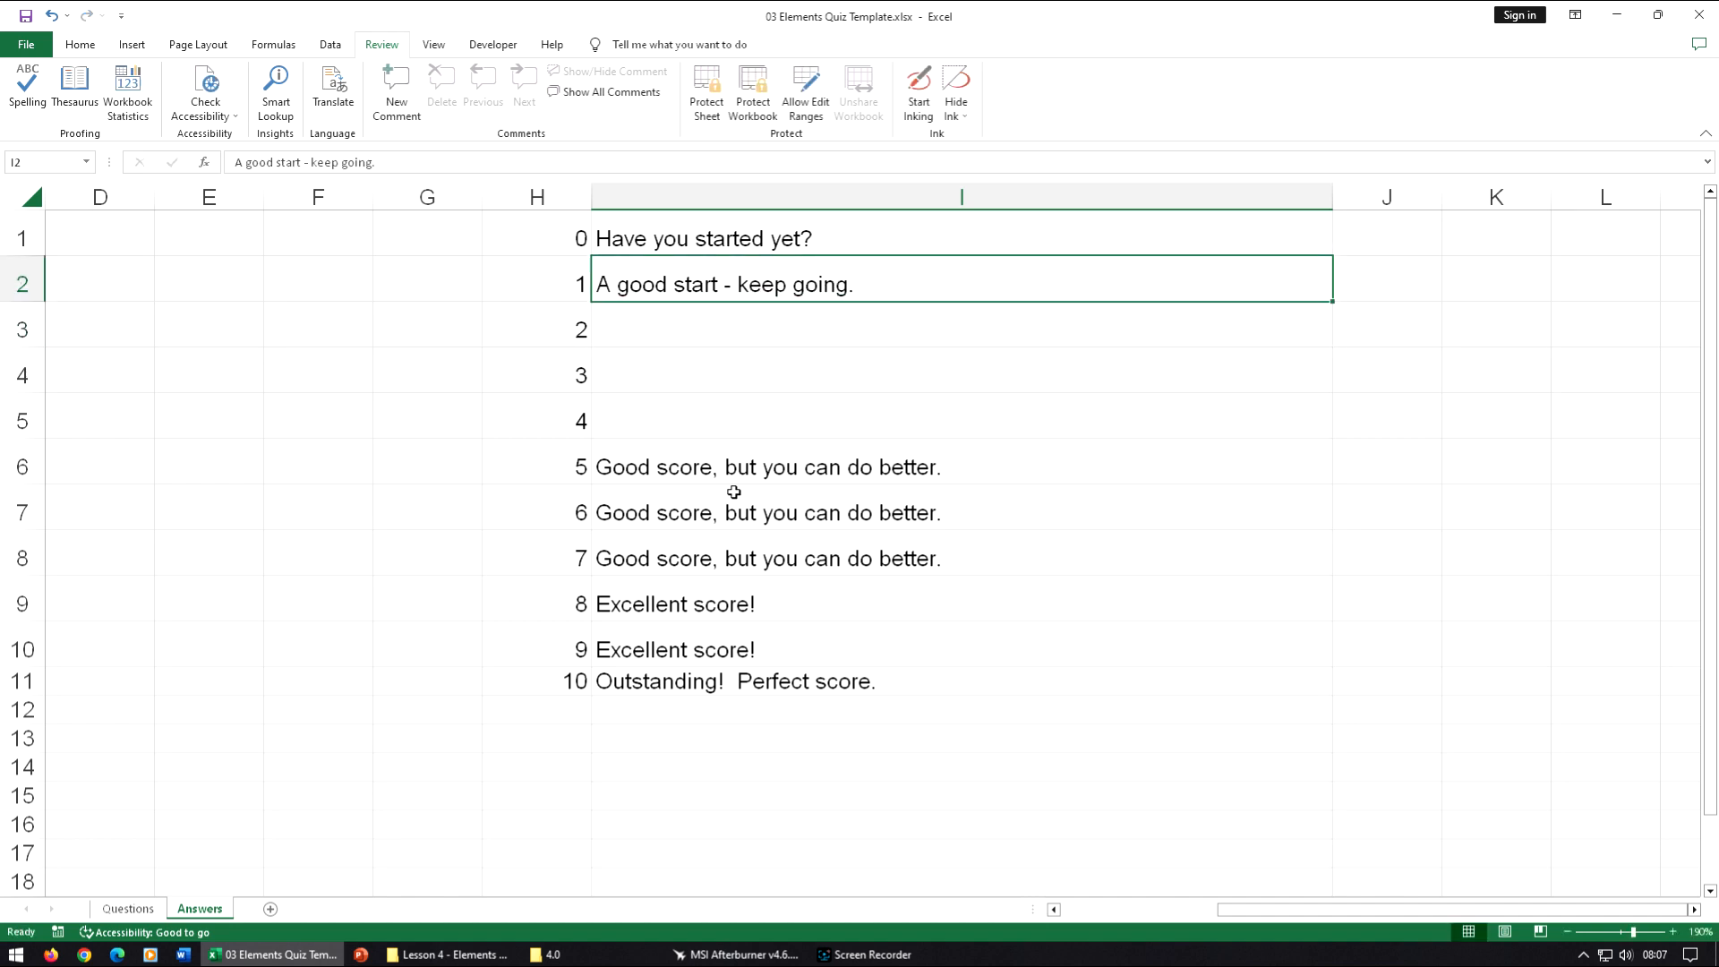
pyautogui.moveTo(1335, 304); pyautogui.dragTo(1331, 437)
pyautogui.click(1042, 507)
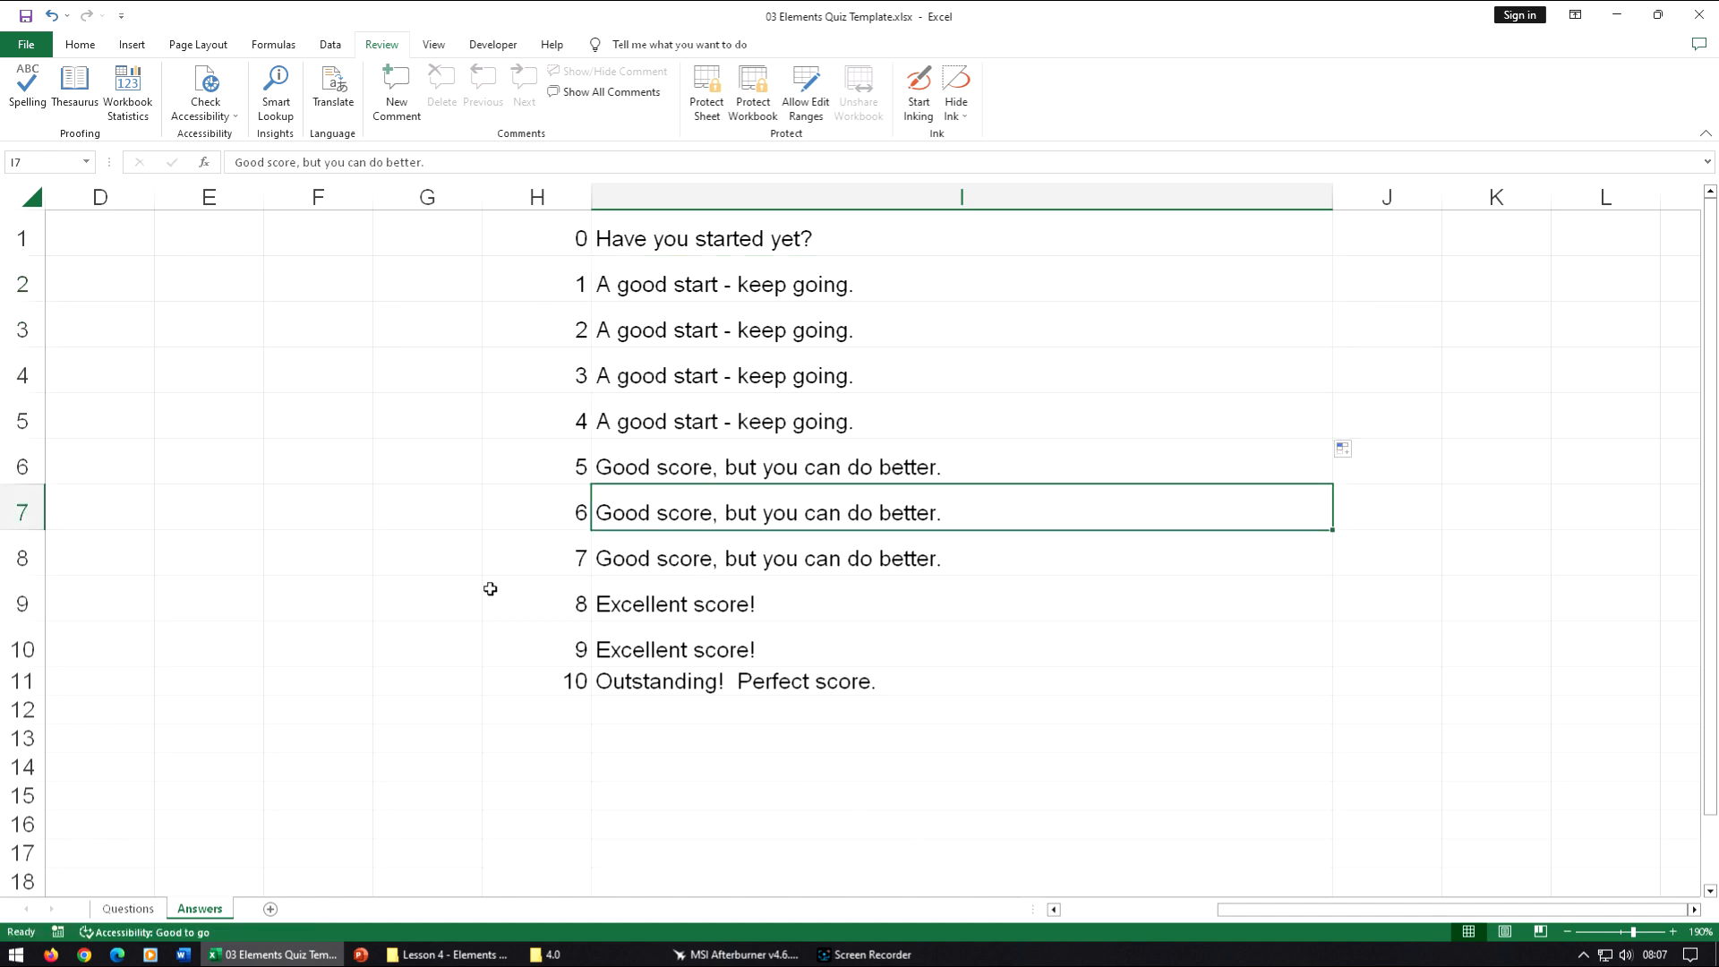
# Insert a VLOOKUP function in cell A17 of the Questions sheet, chosen from the list of all functions.
pyautogui.click(134, 910)
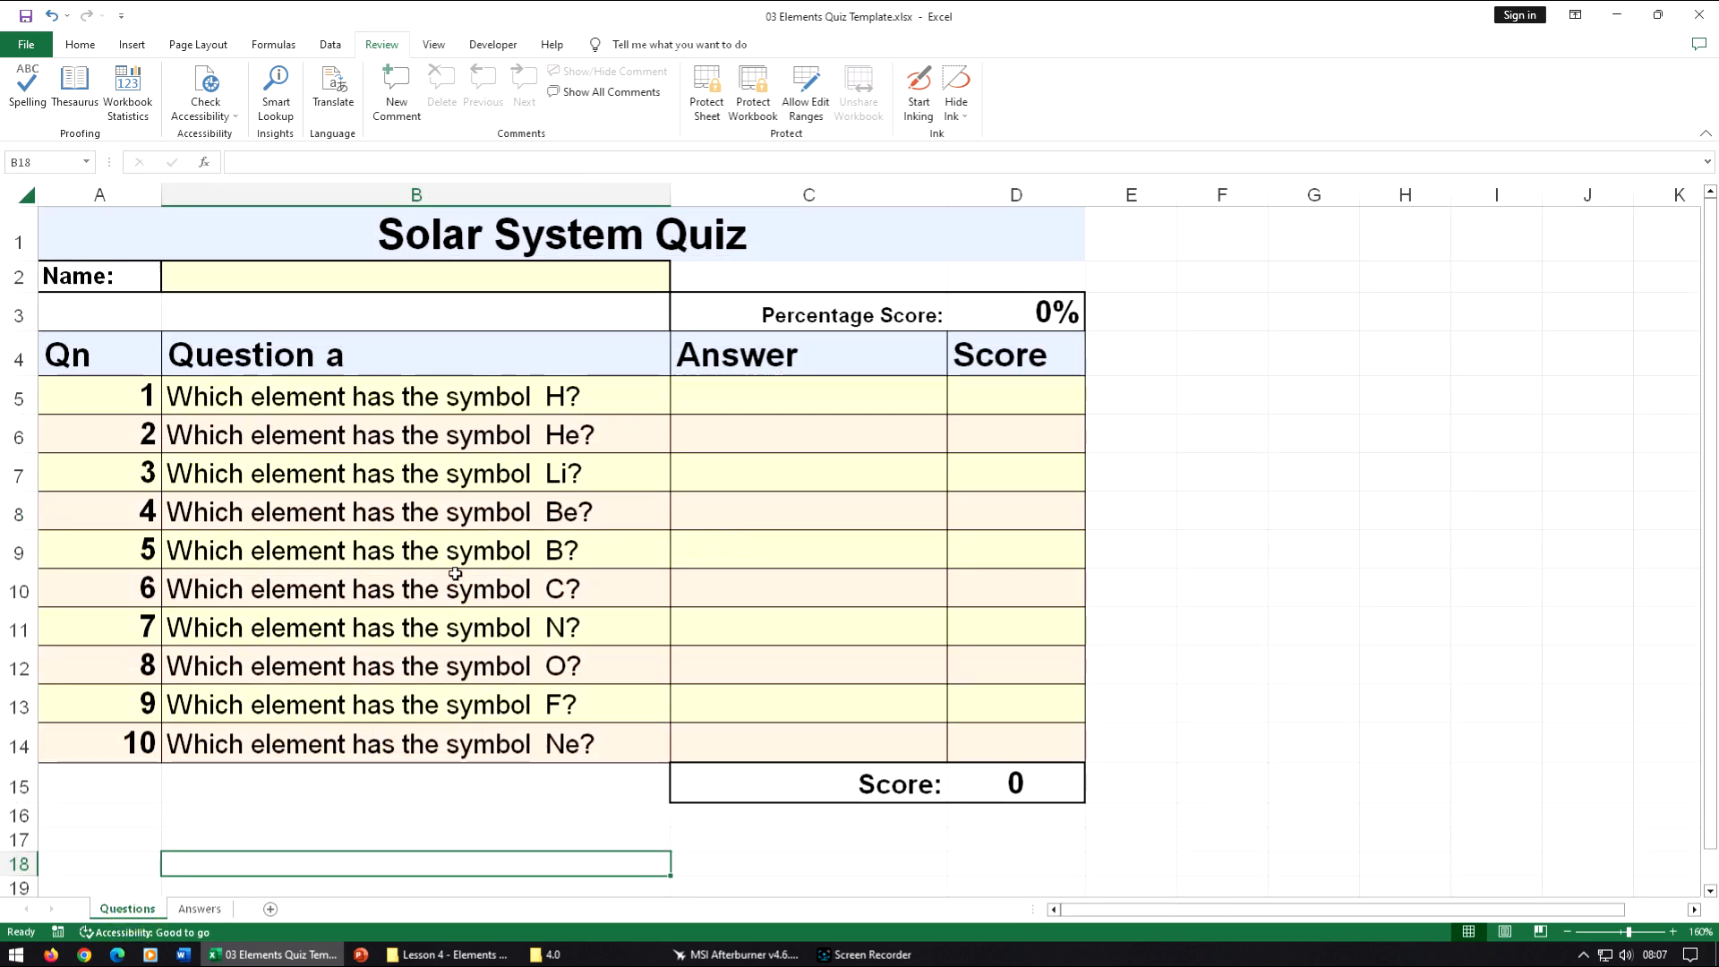
pyautogui.scroll(-1, 455, 574)
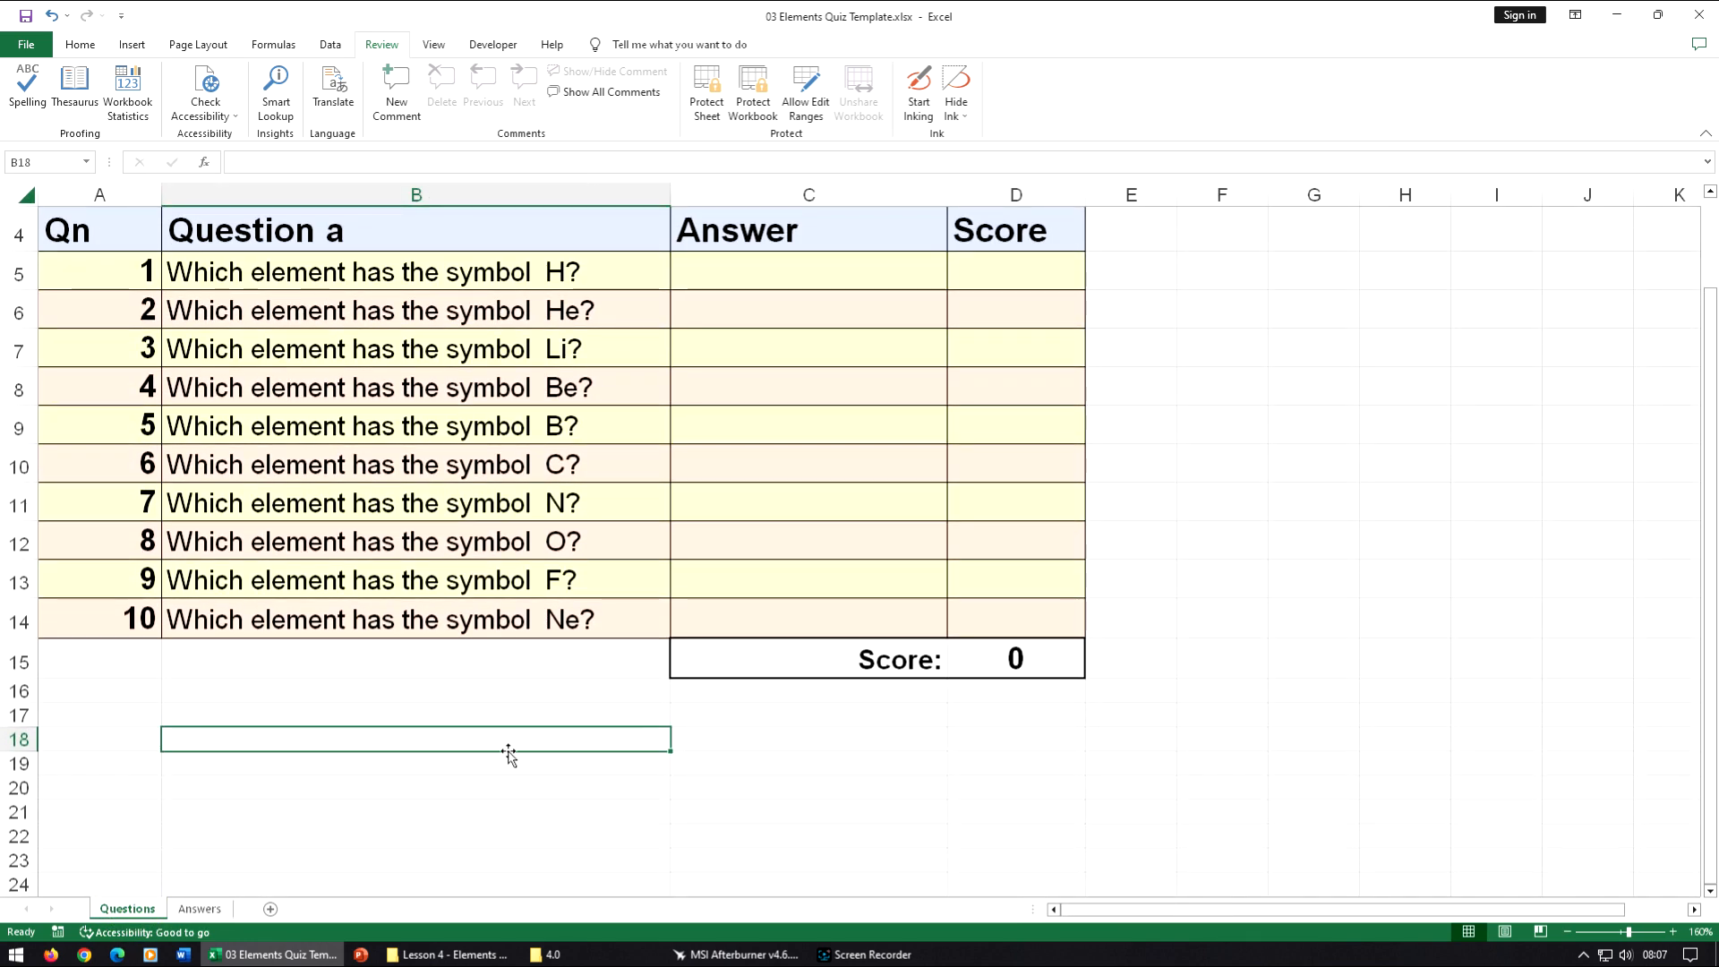
pyautogui.click(105, 717)
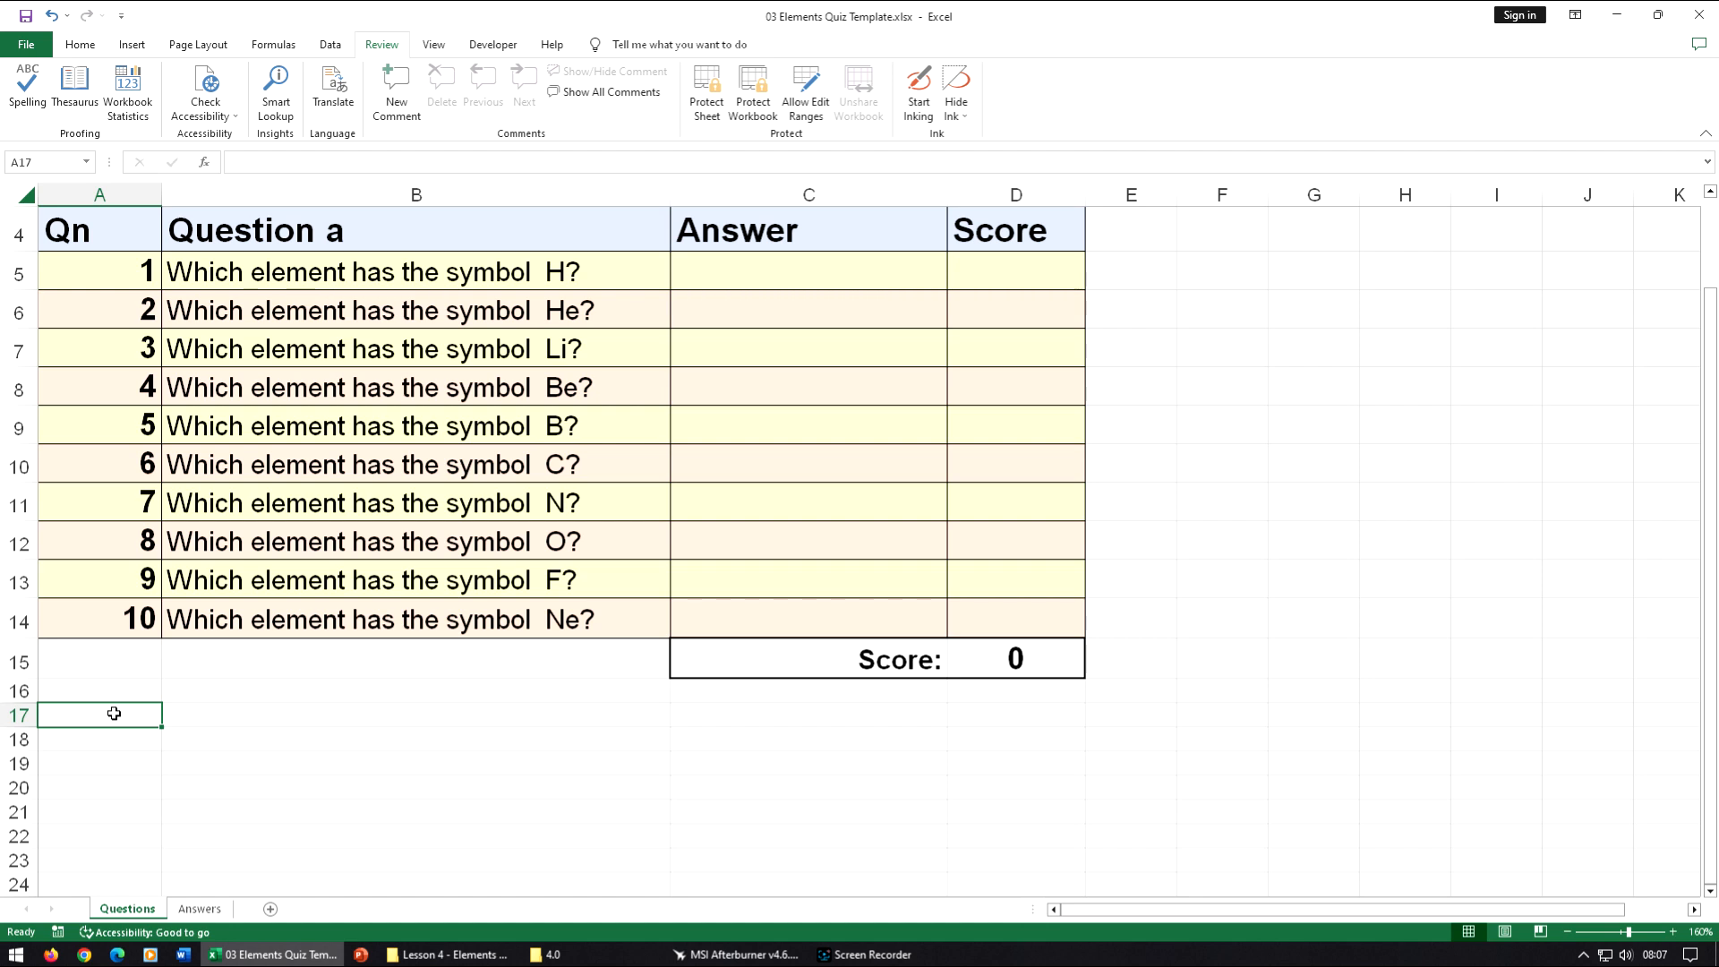
pyautogui.click(205, 163)
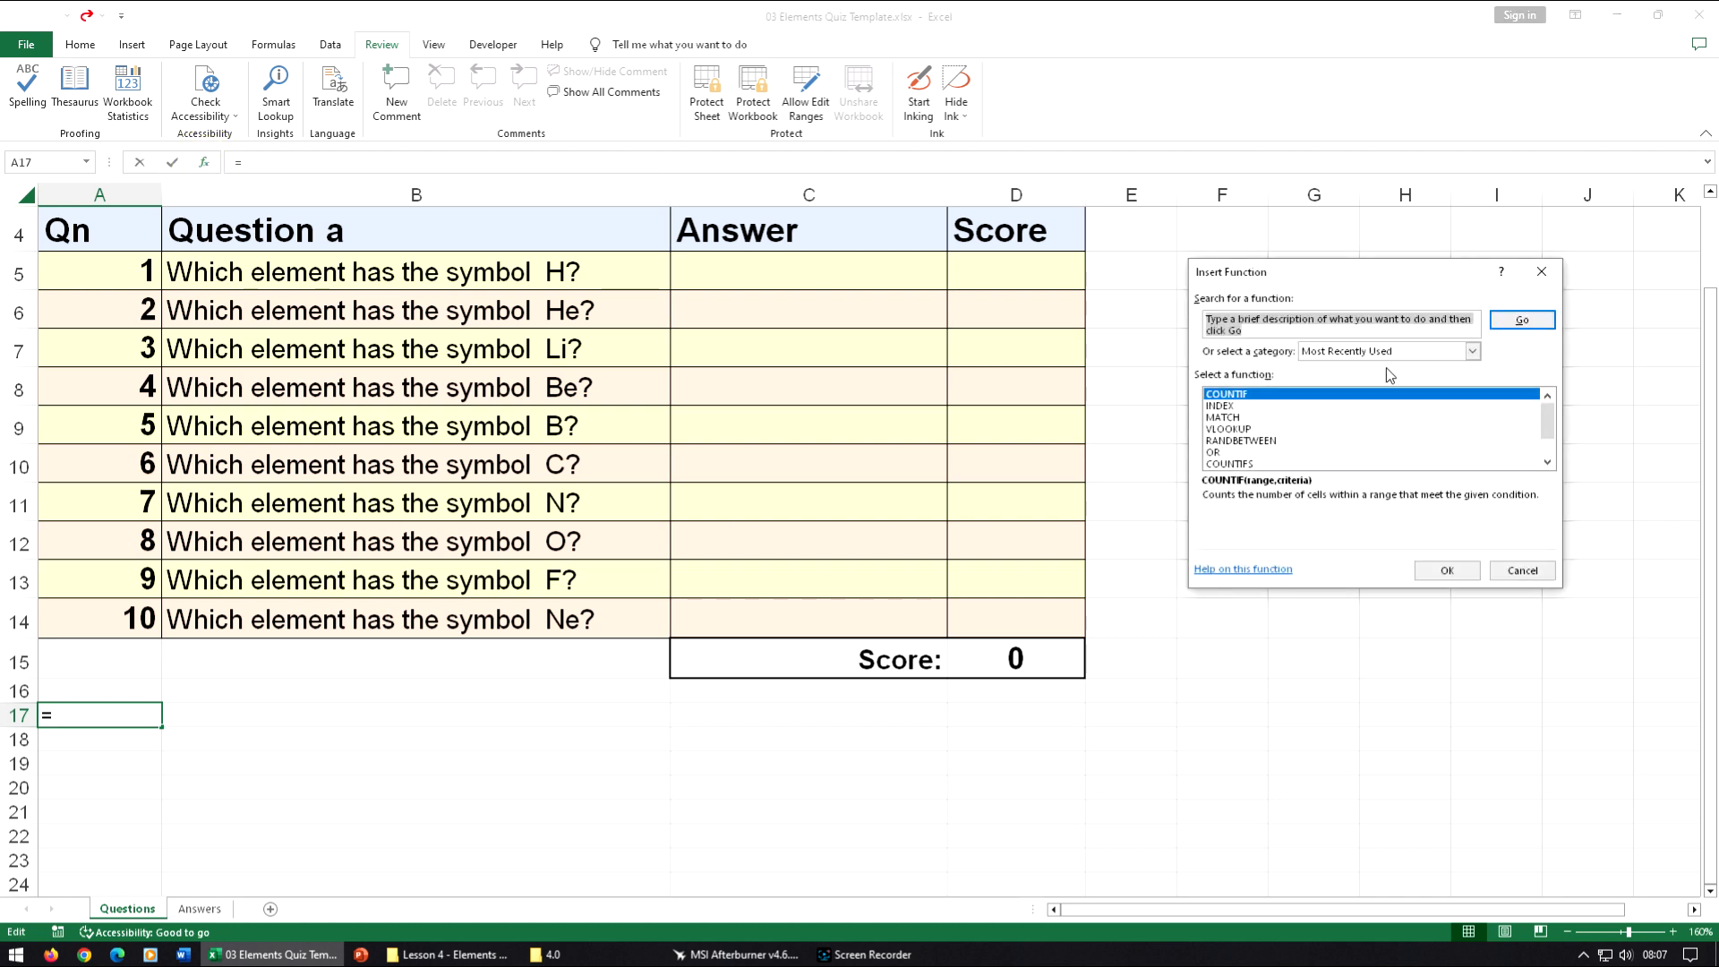
pyautogui.click(1346, 351)
pyautogui.click(1343, 374)
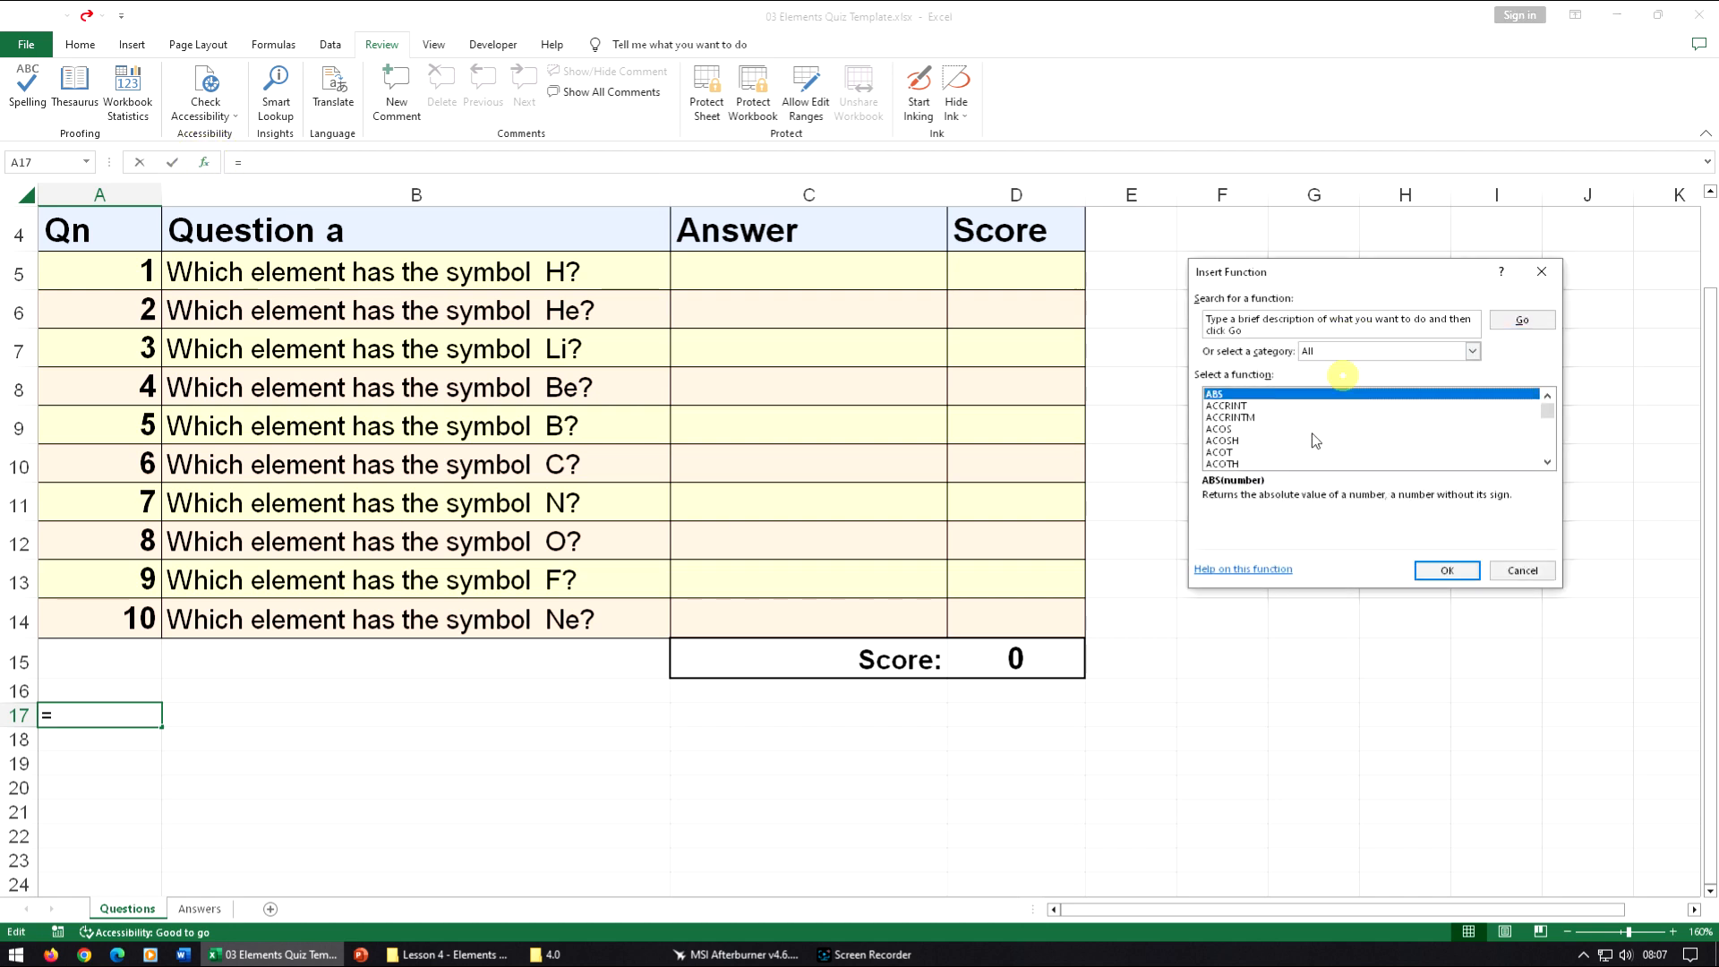
pyautogui.click(1227, 418)
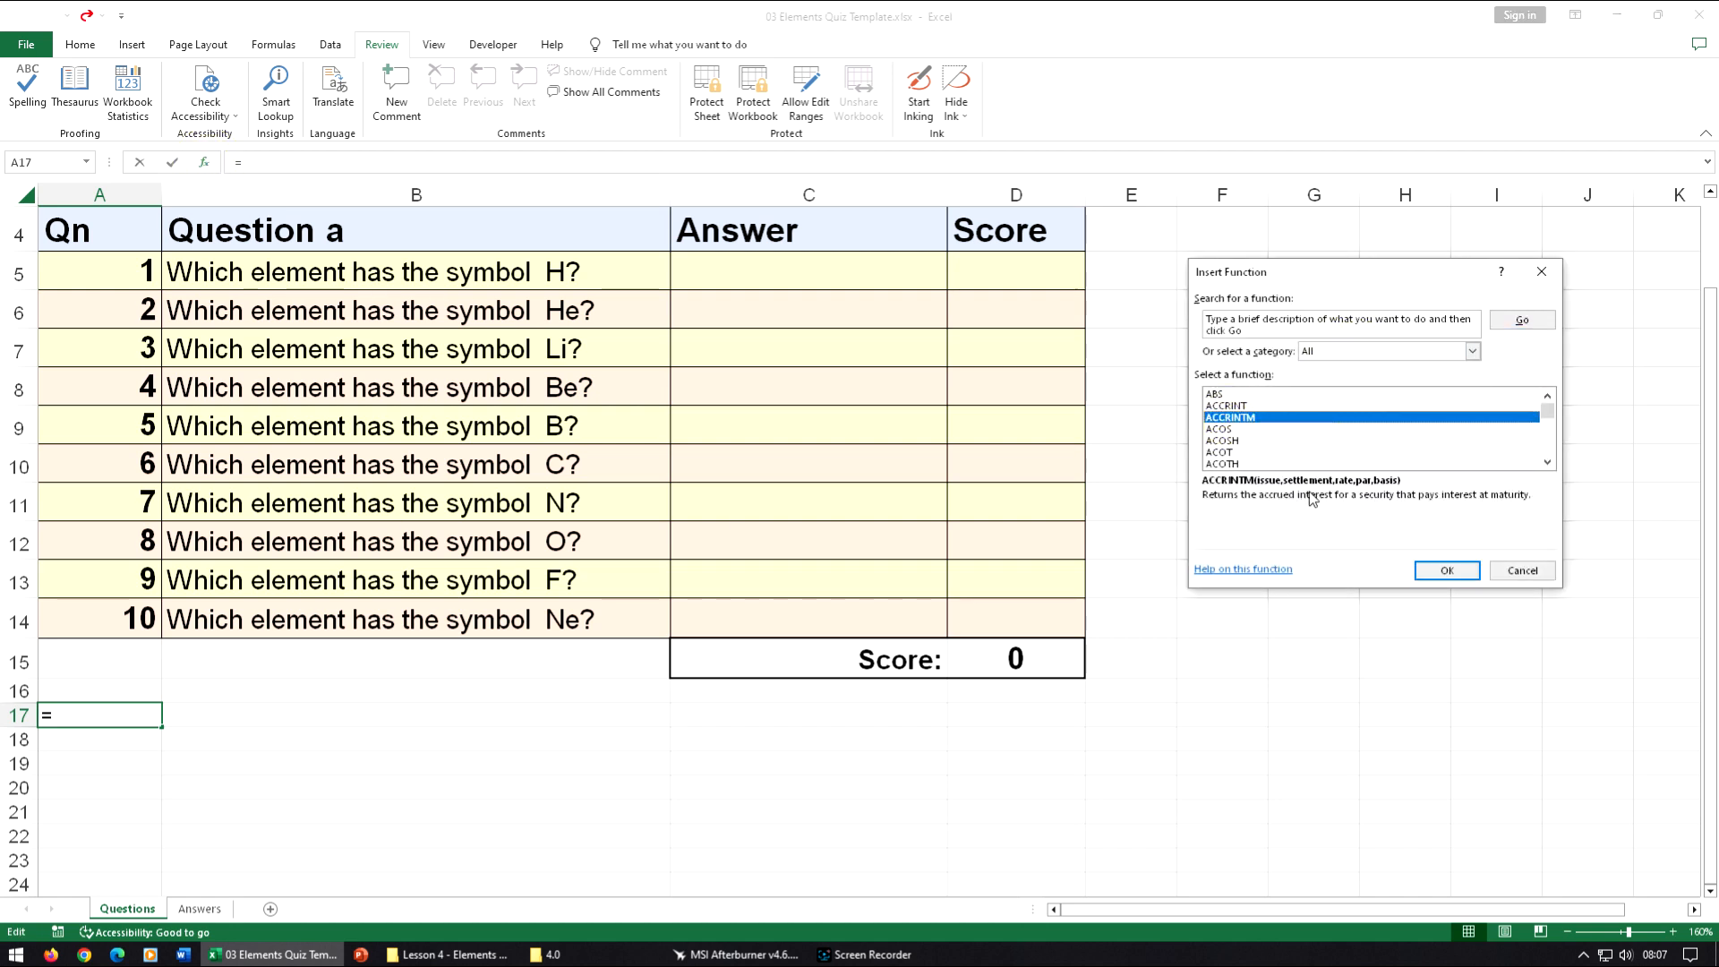
pyautogui.write('vl')
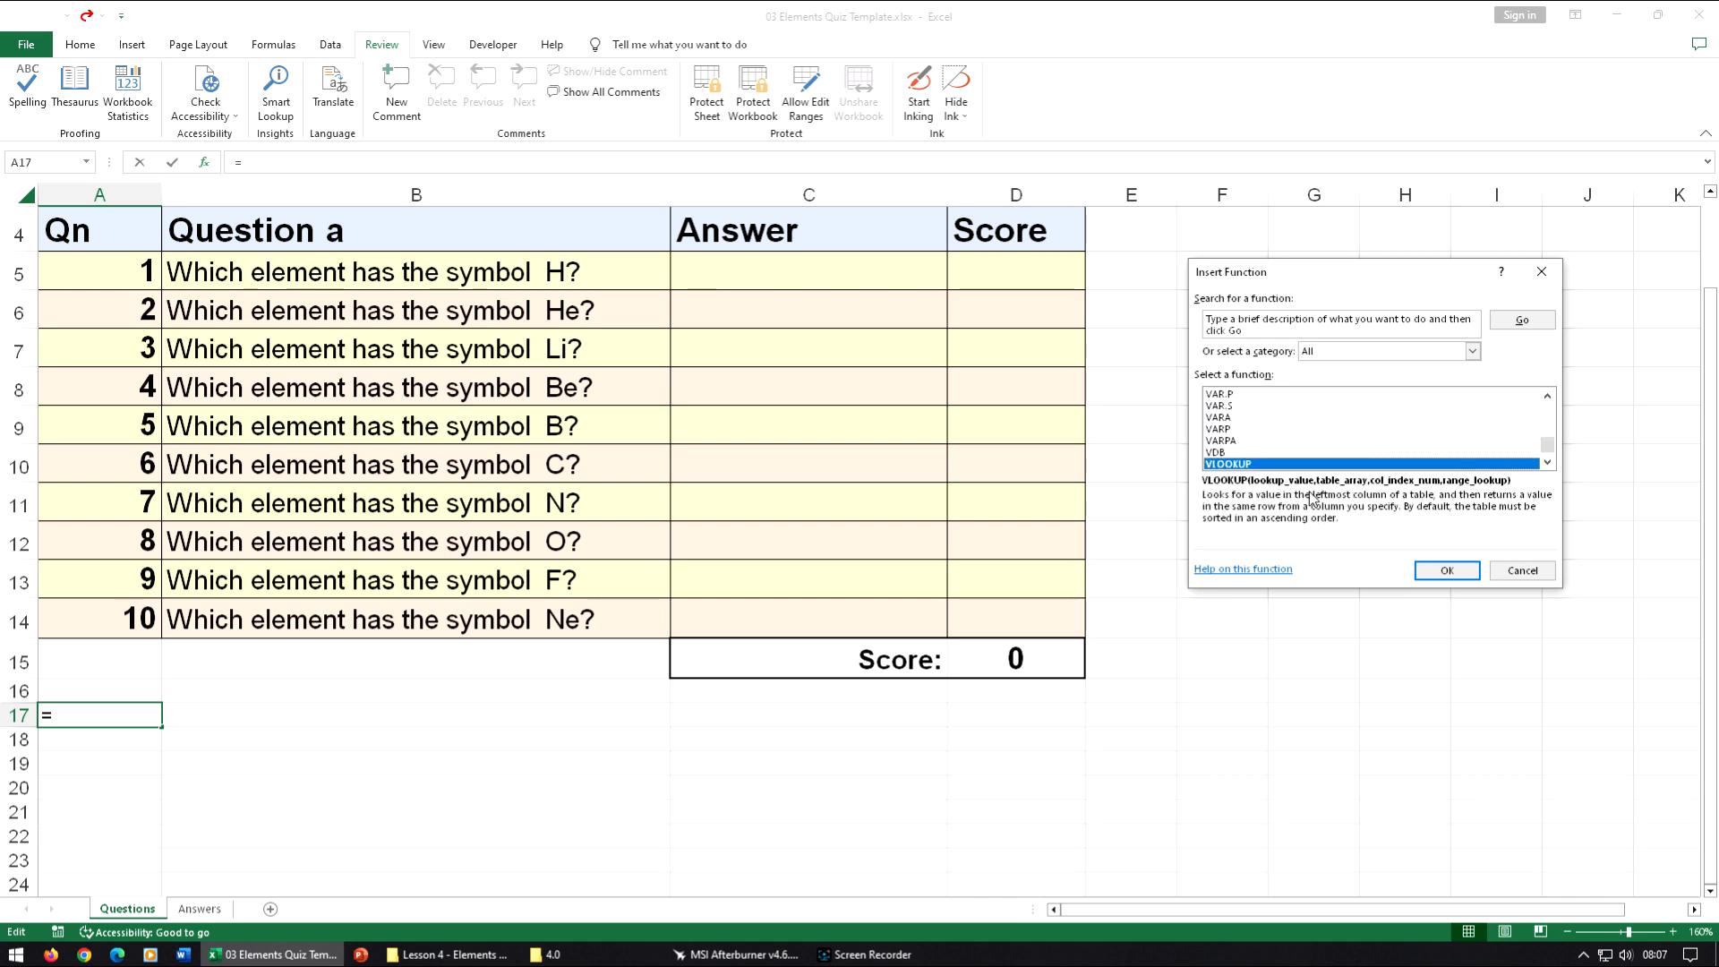
pyautogui.click(1438, 575)
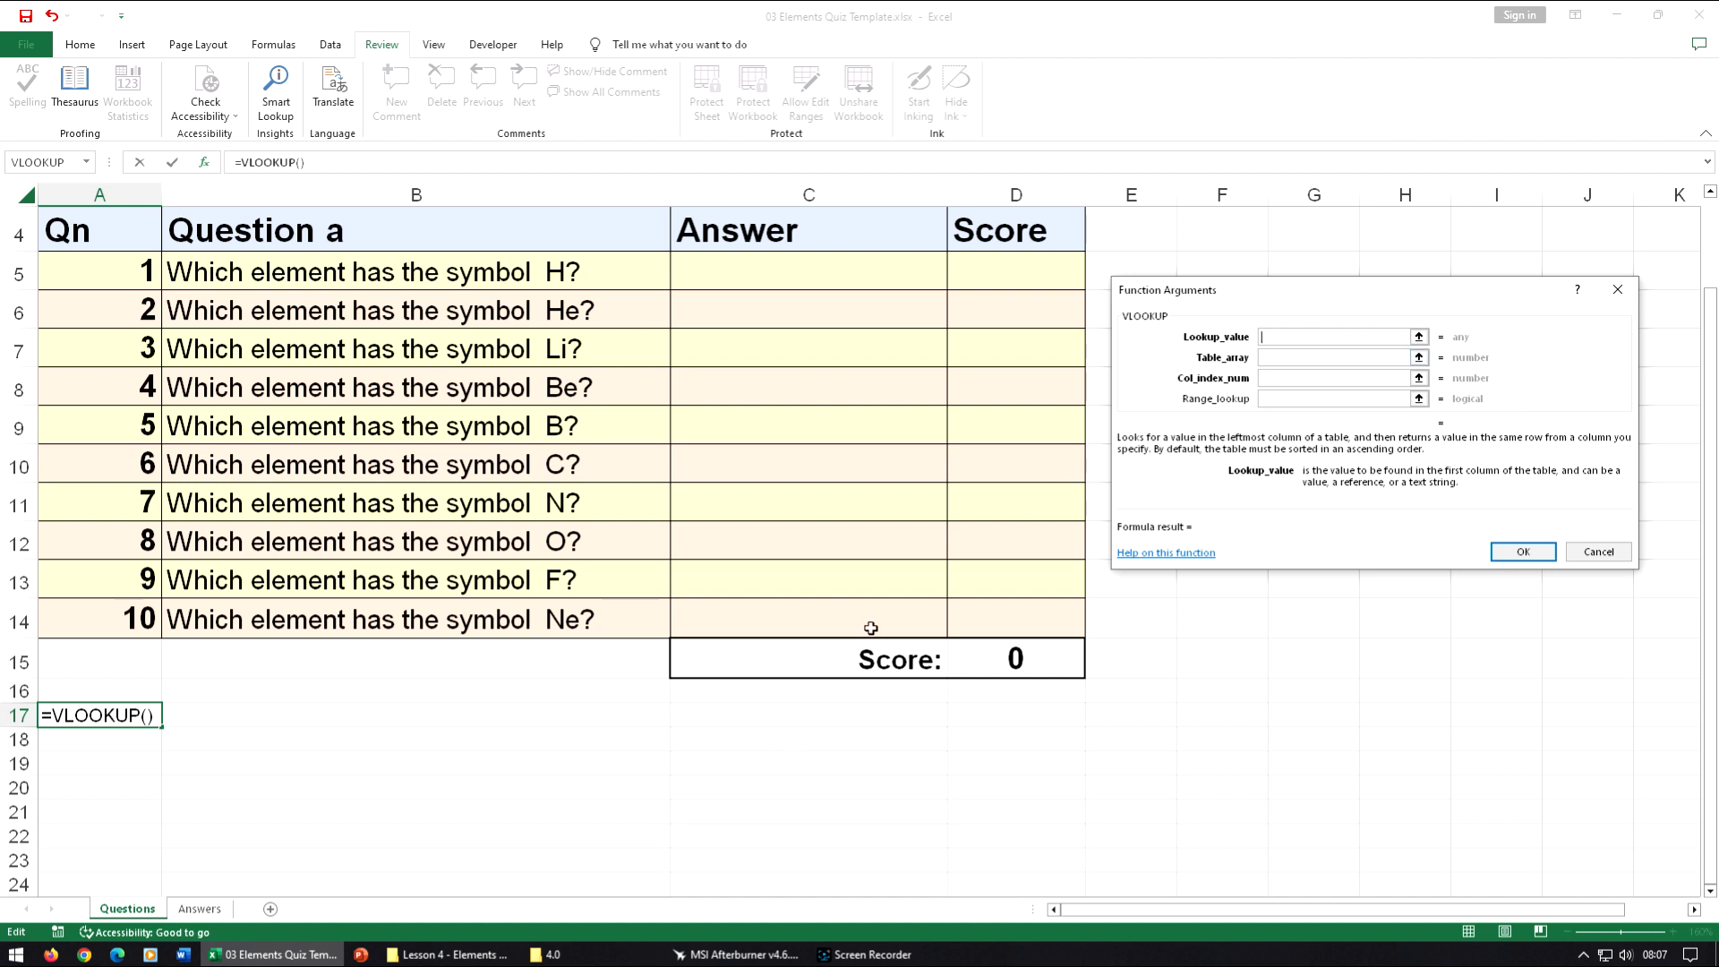
# Set the VLOOKUP lookup value to the total score in D15 and the table array to Answers!H1:I11.
pyautogui.click(1017, 662)
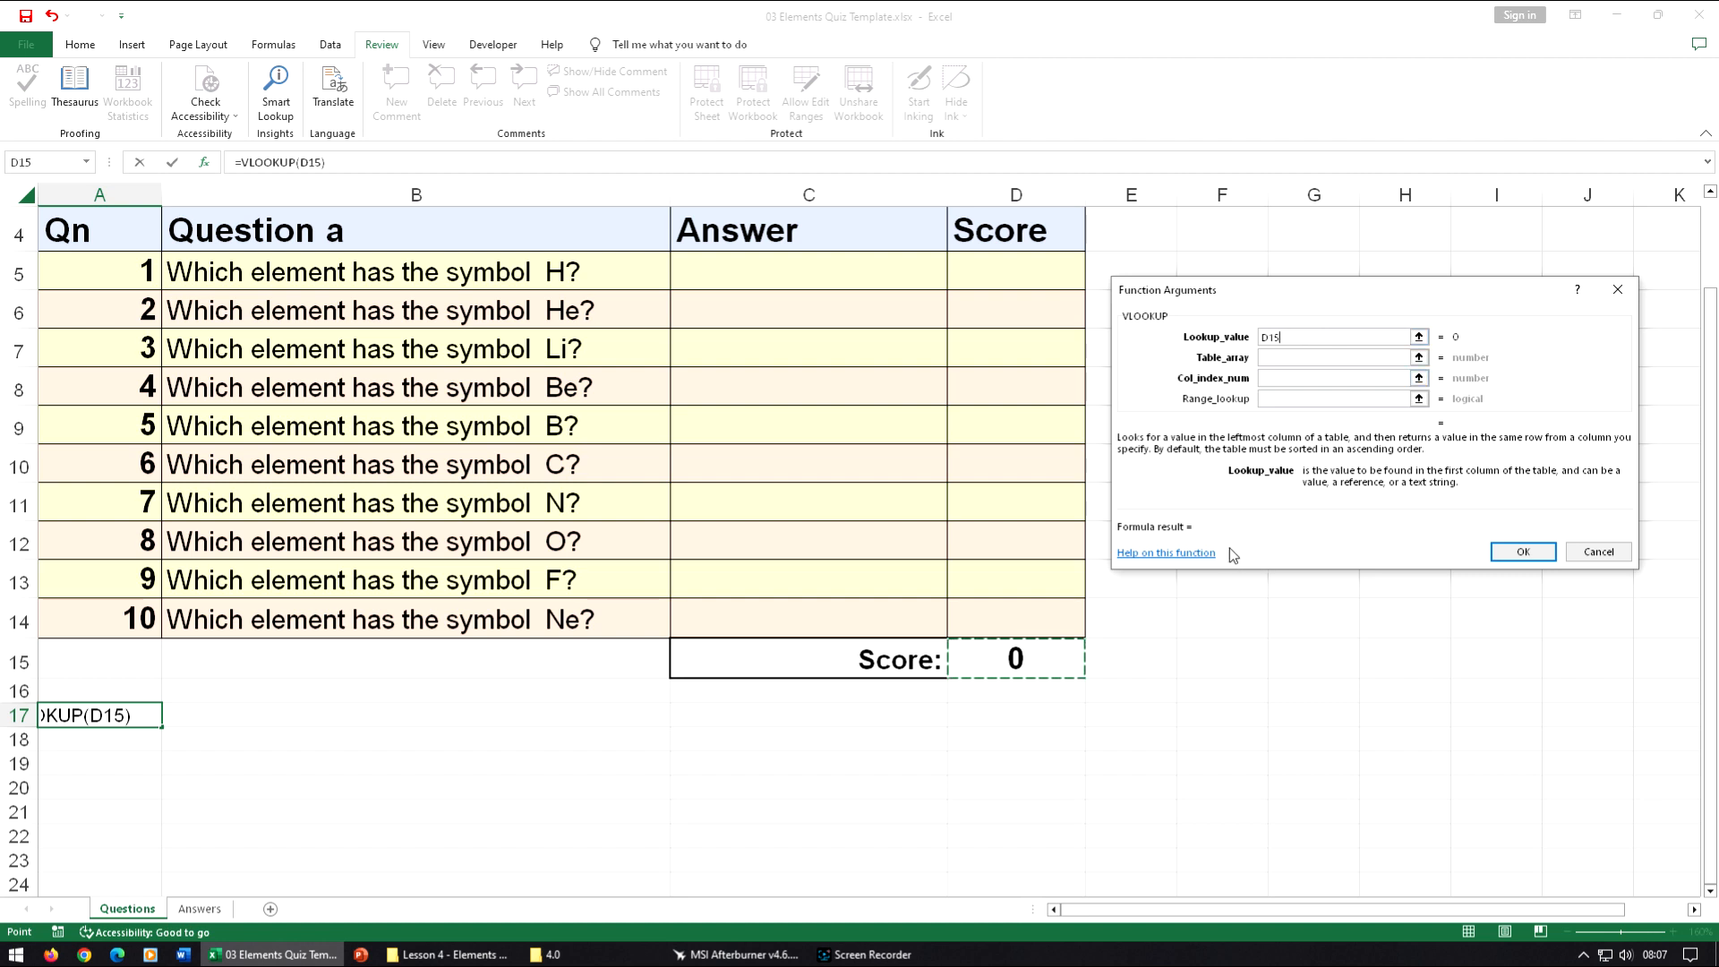
pyautogui.click(1281, 360)
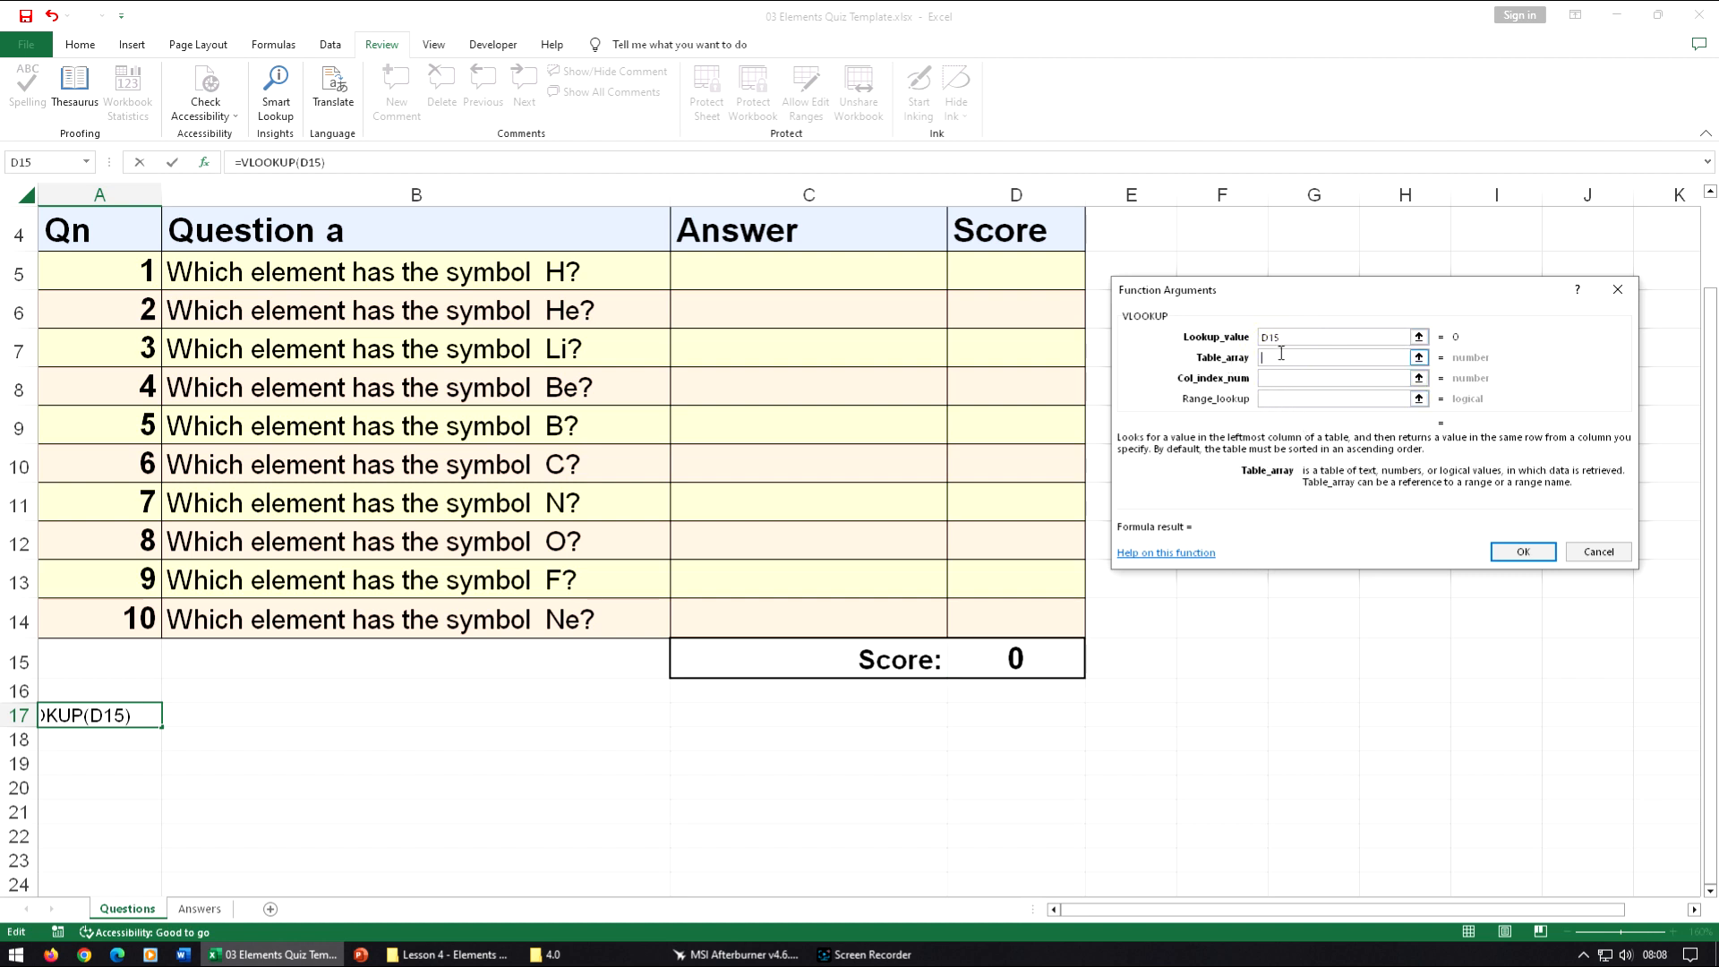
pyautogui.click(200, 910)
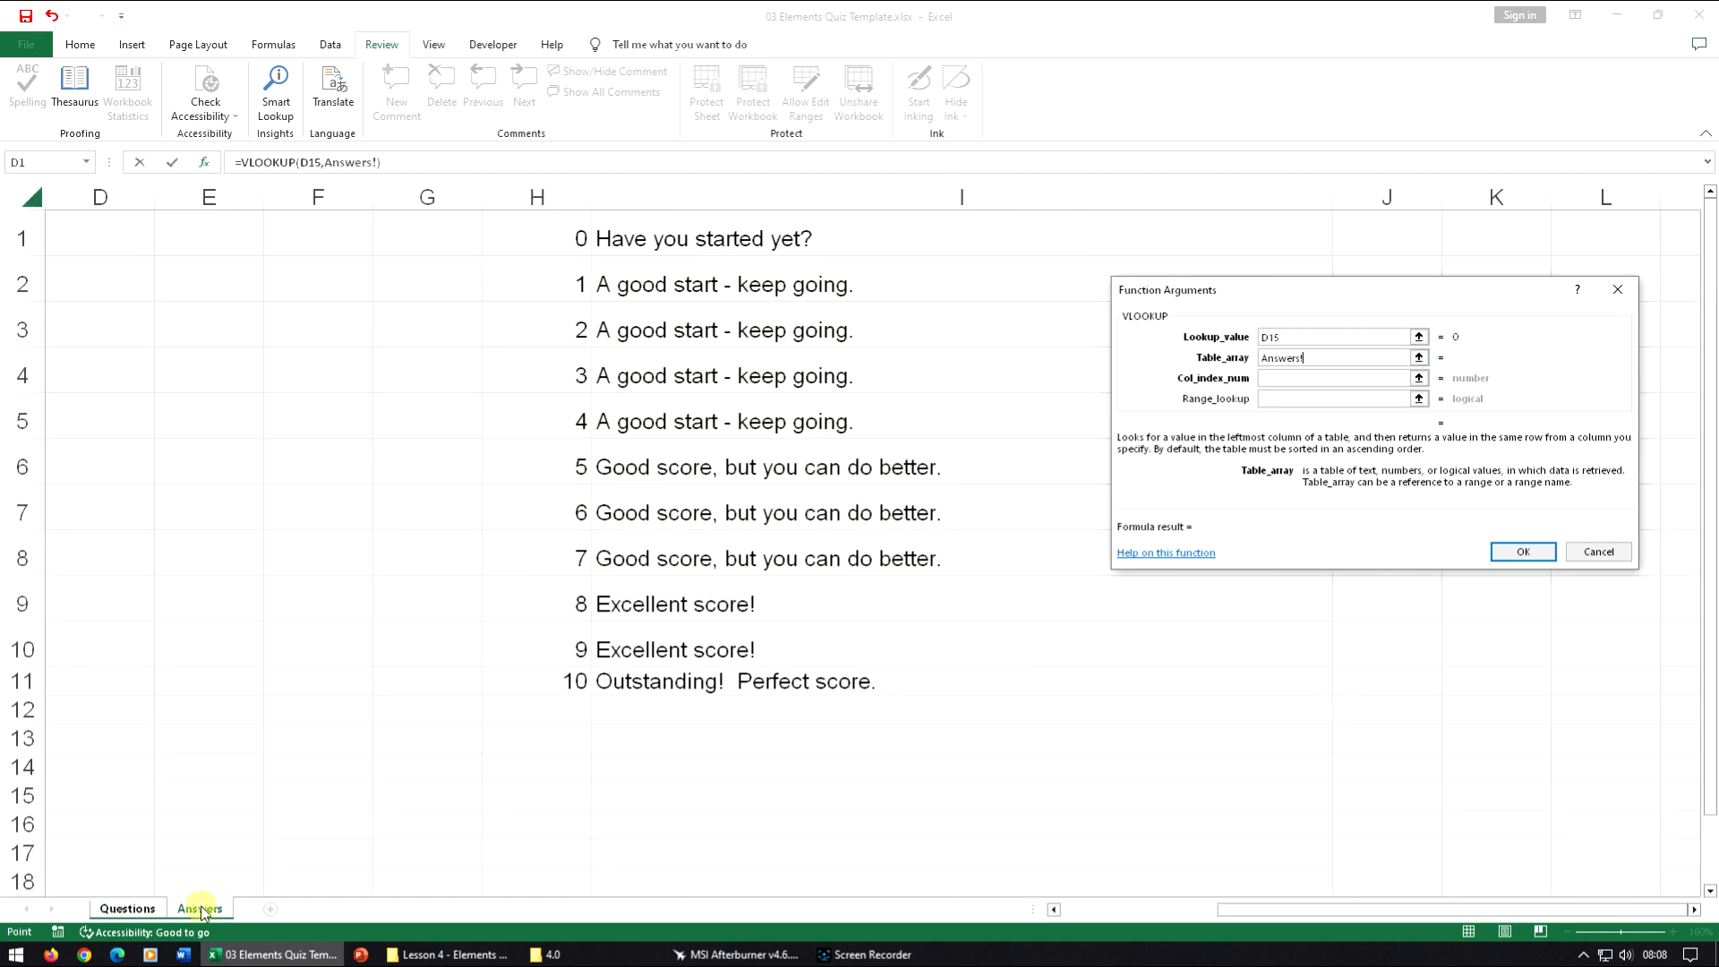
pyautogui.moveTo(534, 242); pyautogui.dragTo(759, 678)
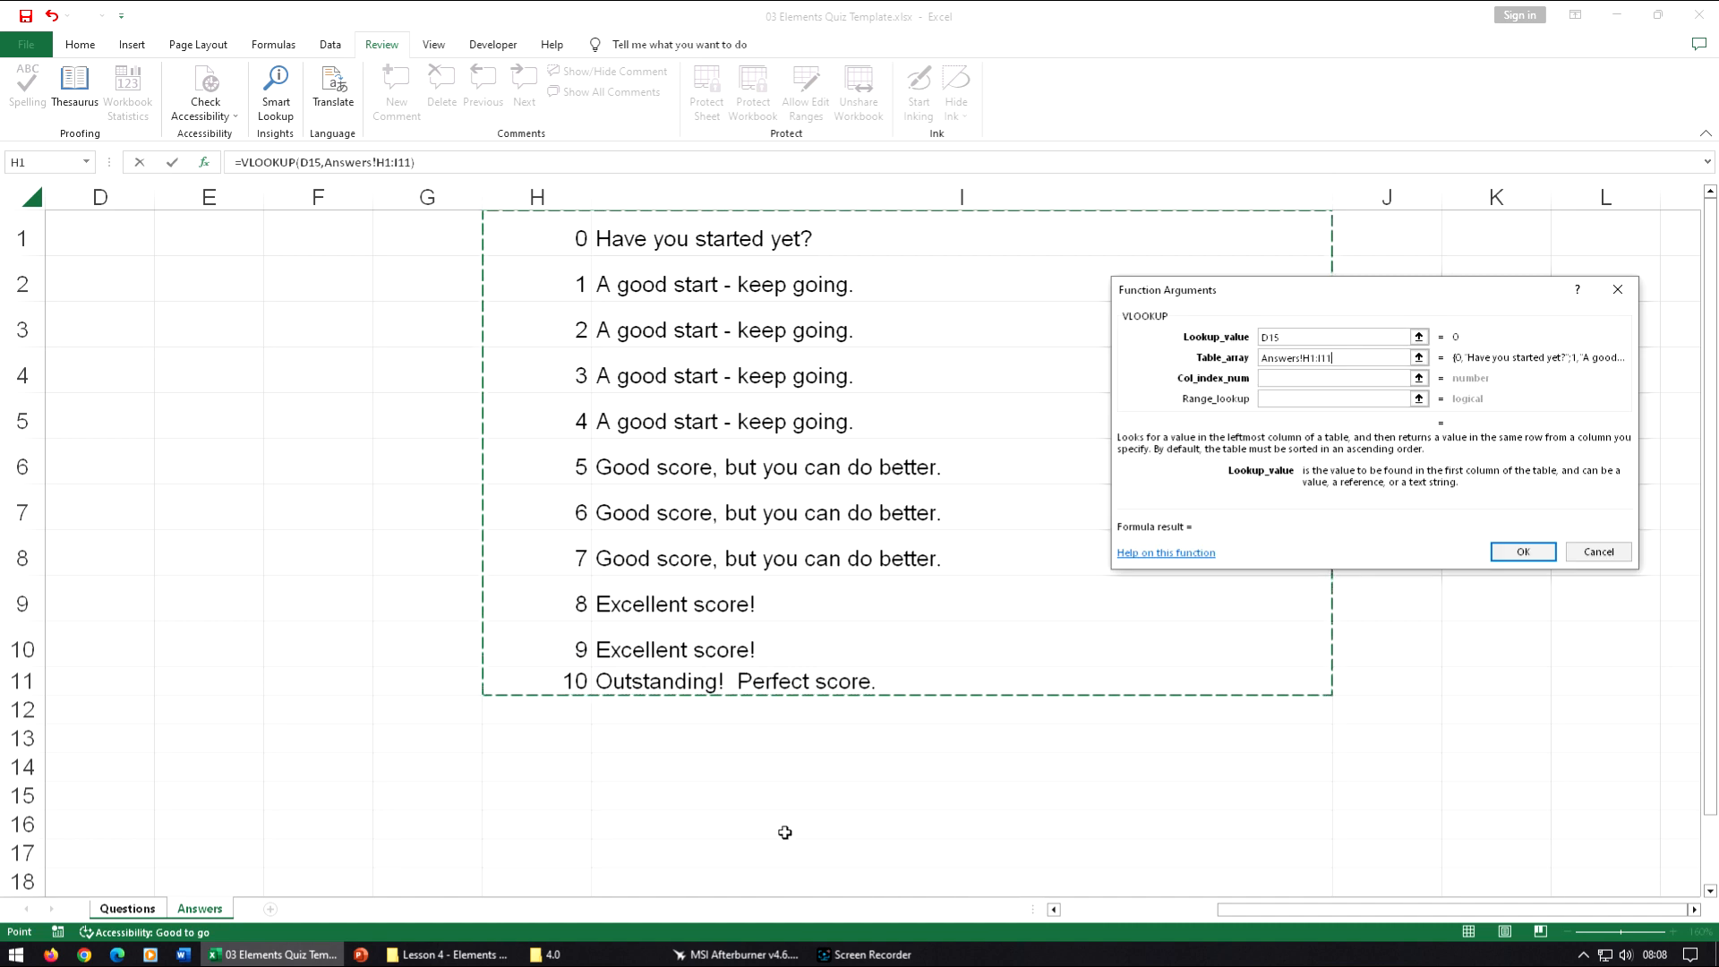
# Complete the VLOOKUP formula with column index number 2 and range lookup 0.
pyautogui.click(1273, 379)
pyautogui.click(1282, 378)
pyautogui.write('2')
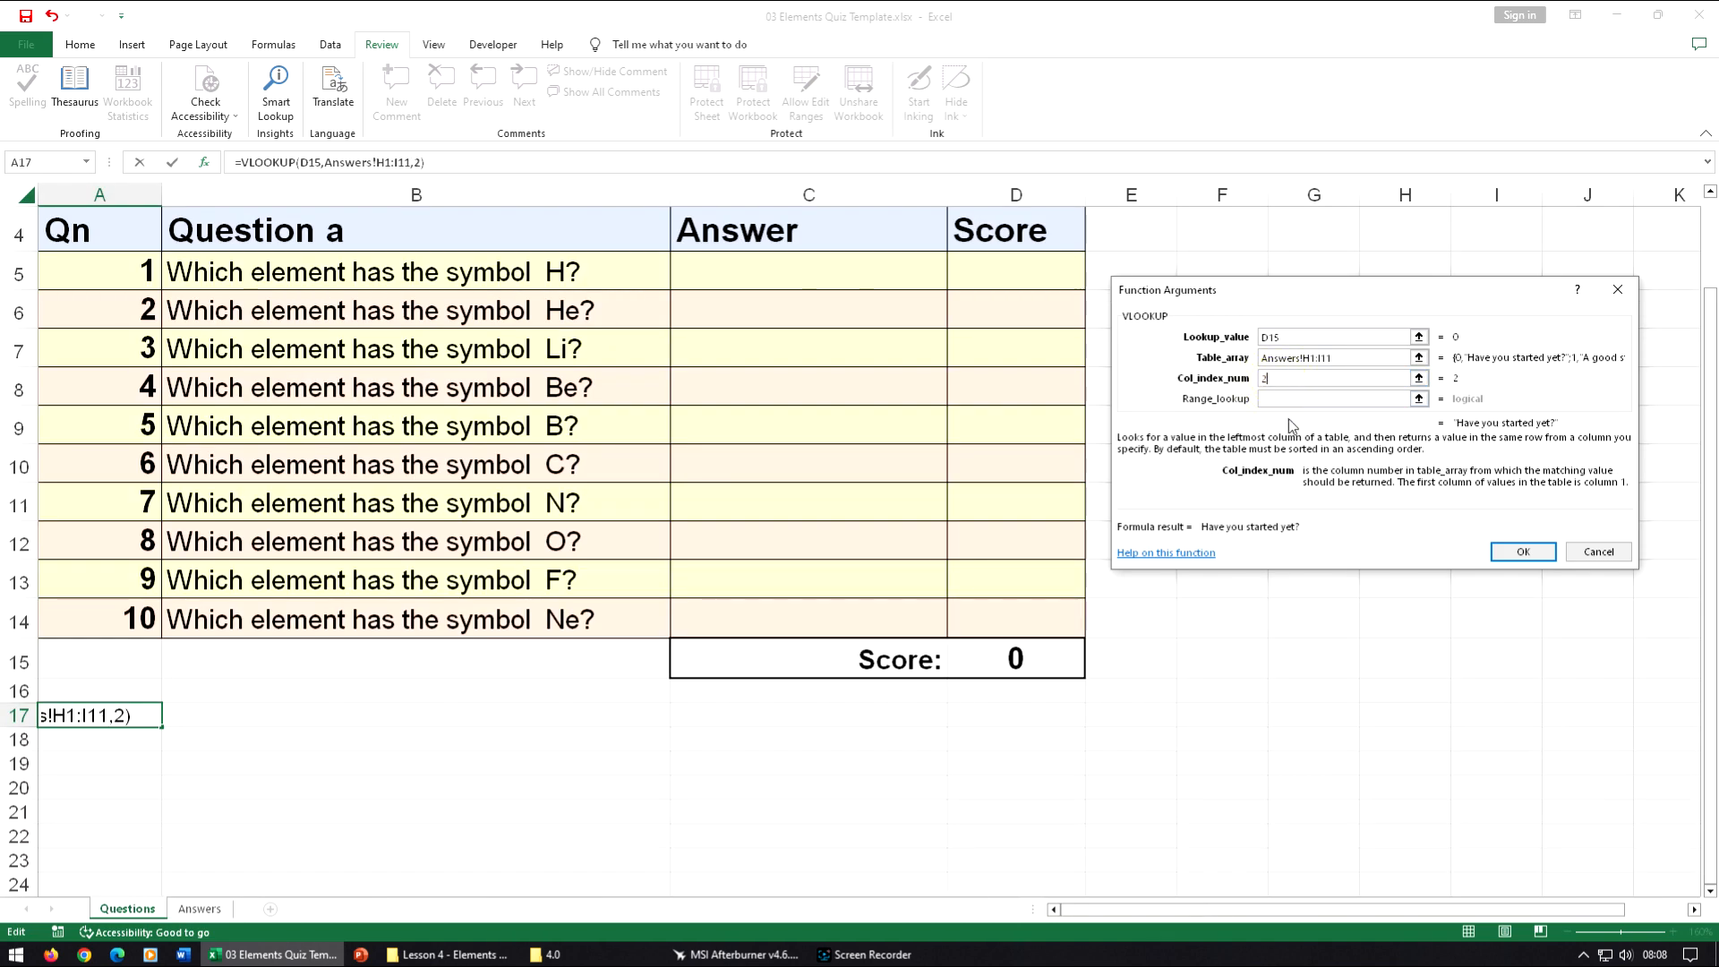
pyautogui.click(1277, 400)
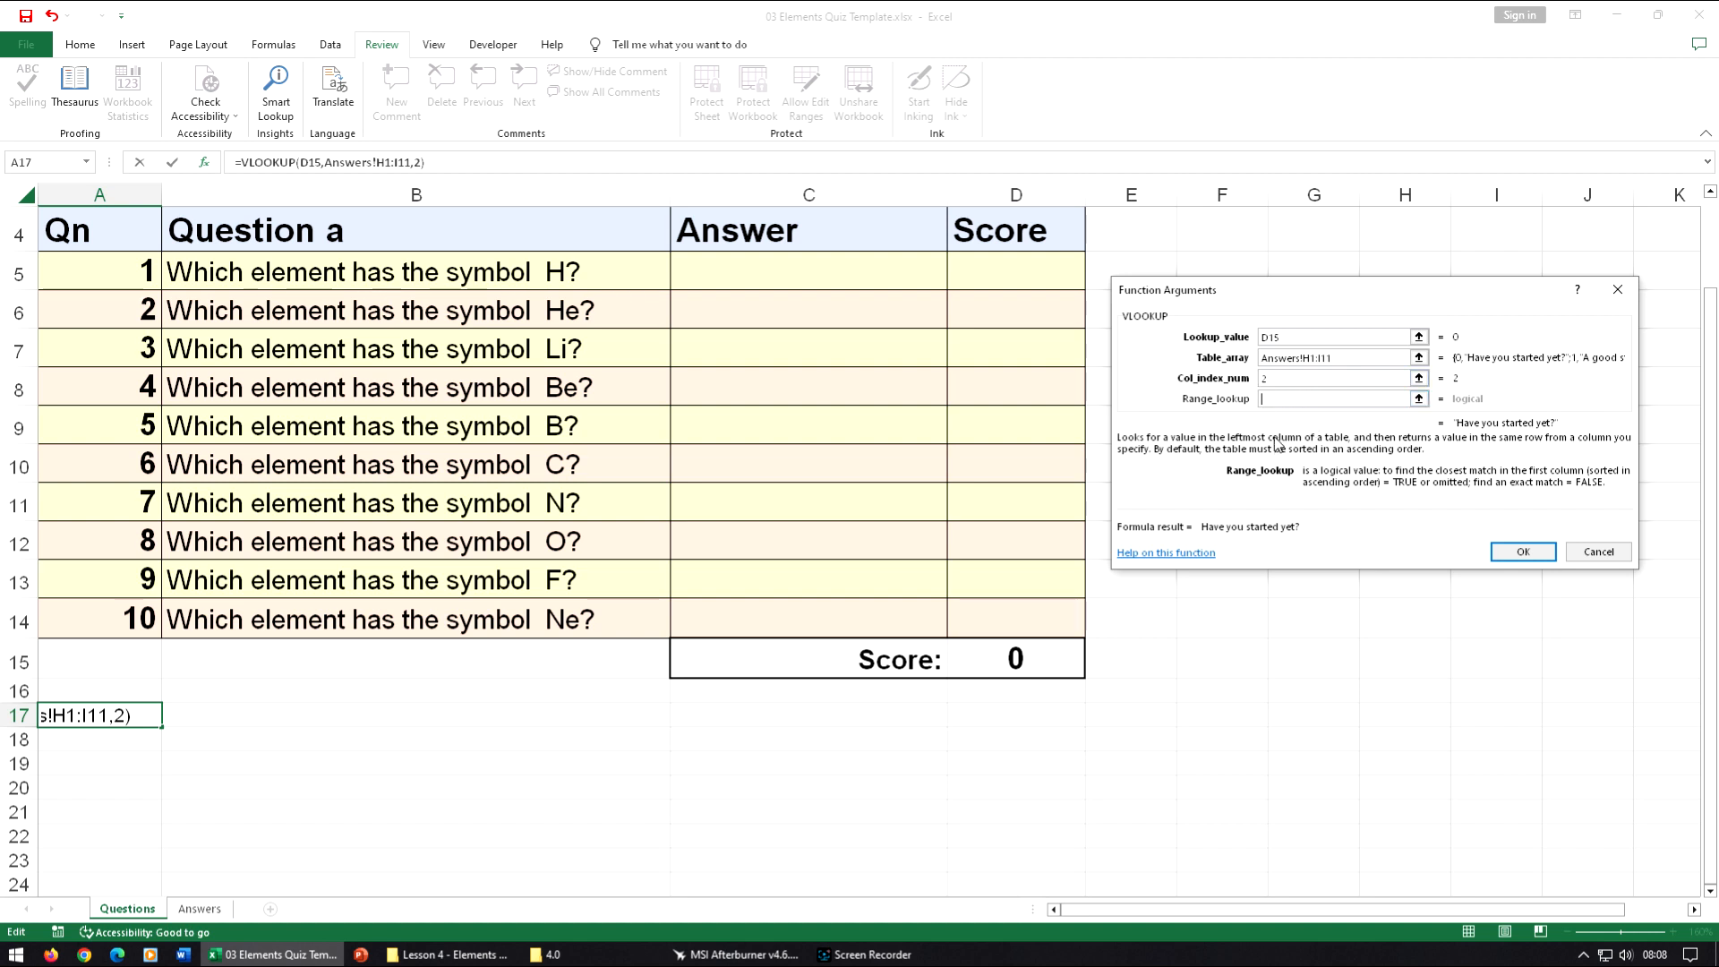
pyautogui.write('0')
pyautogui.click(1525, 550)
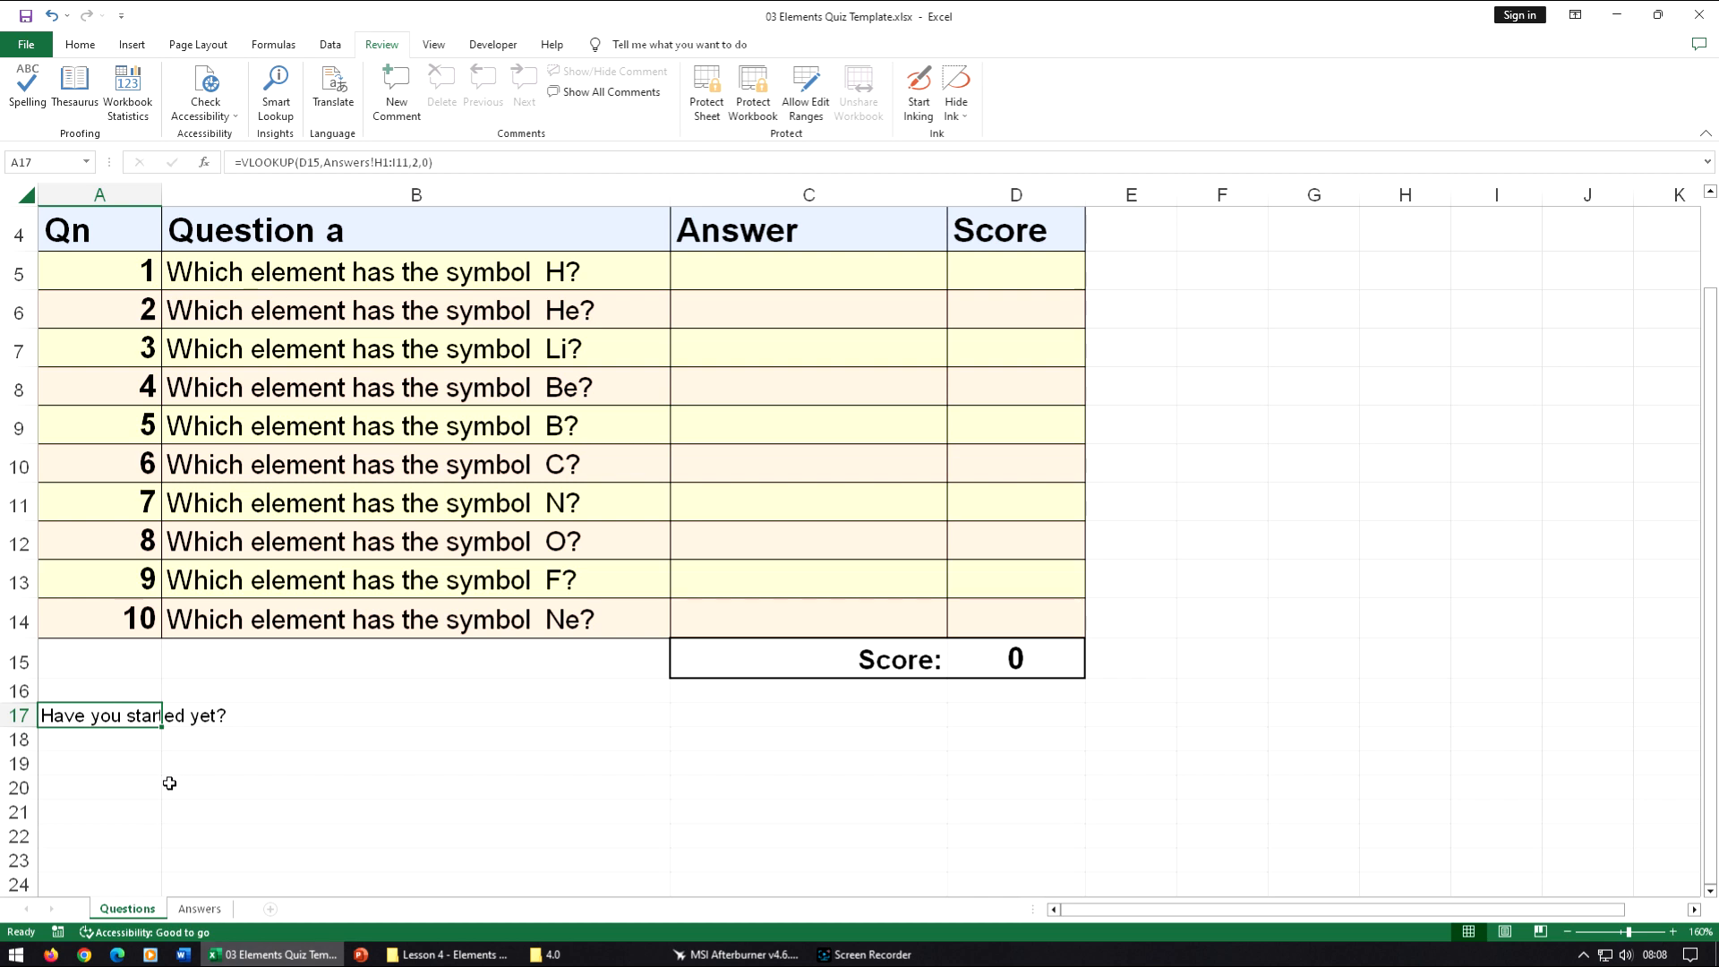
# Merge cells A17:D18 holding the feedback message and align its text left.
pyautogui.moveTo(94, 715); pyautogui.dragTo(988, 738)
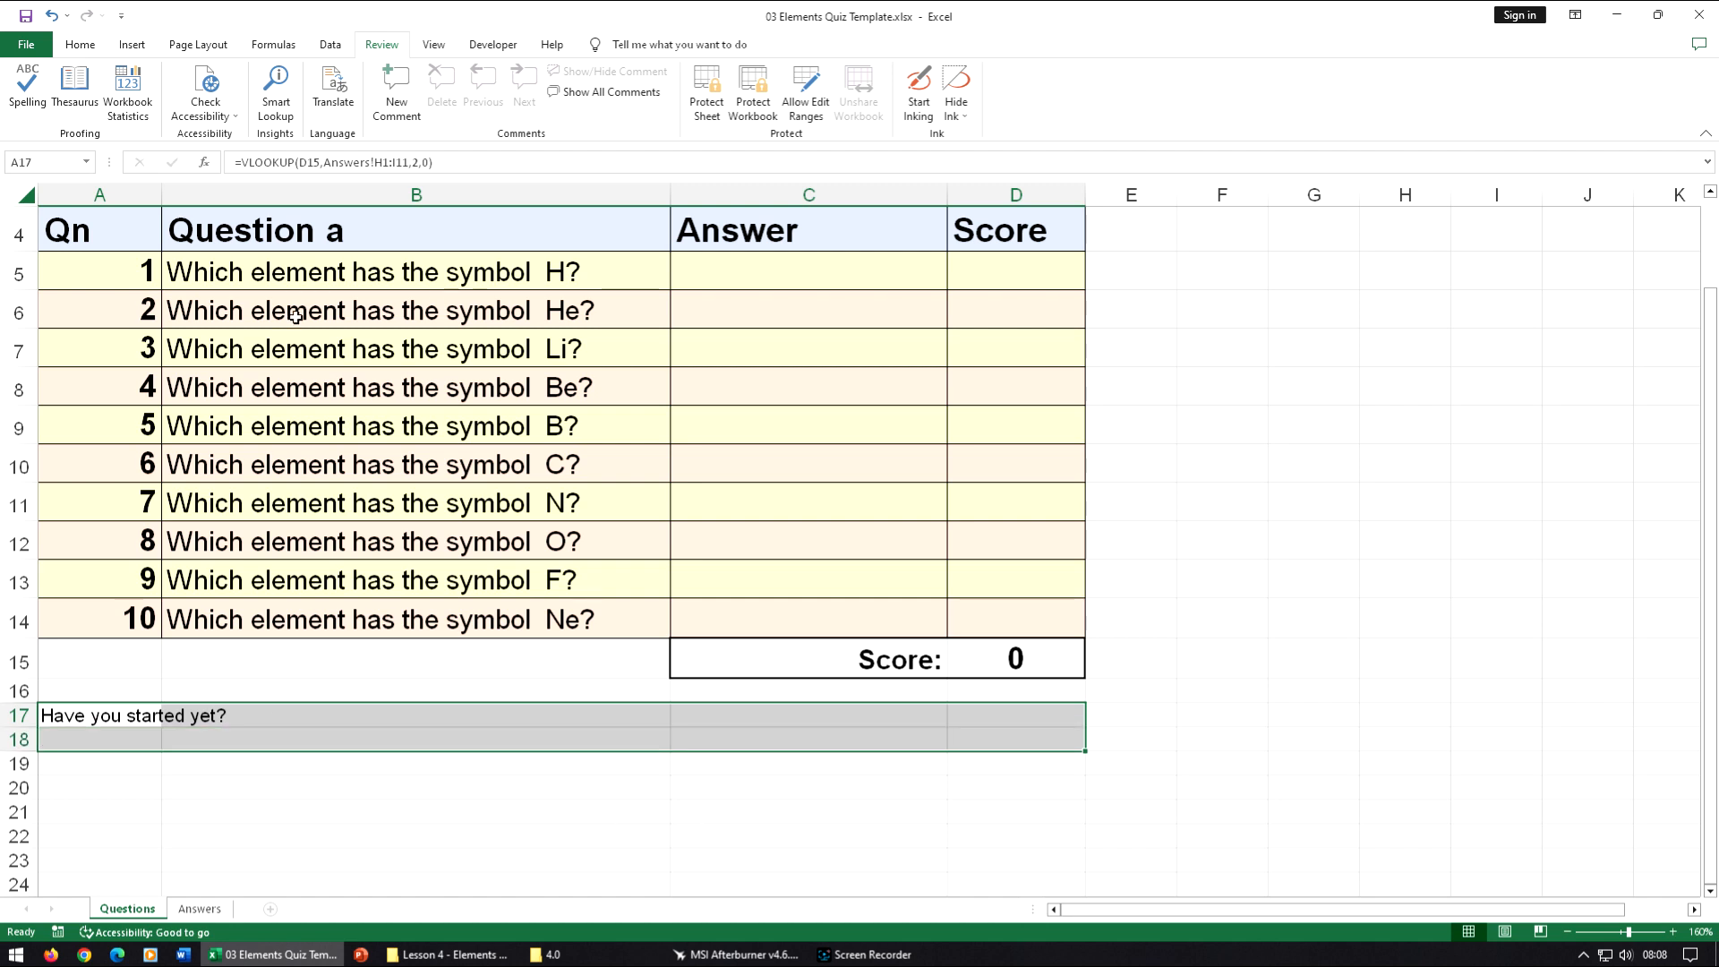
pyautogui.click(80, 45)
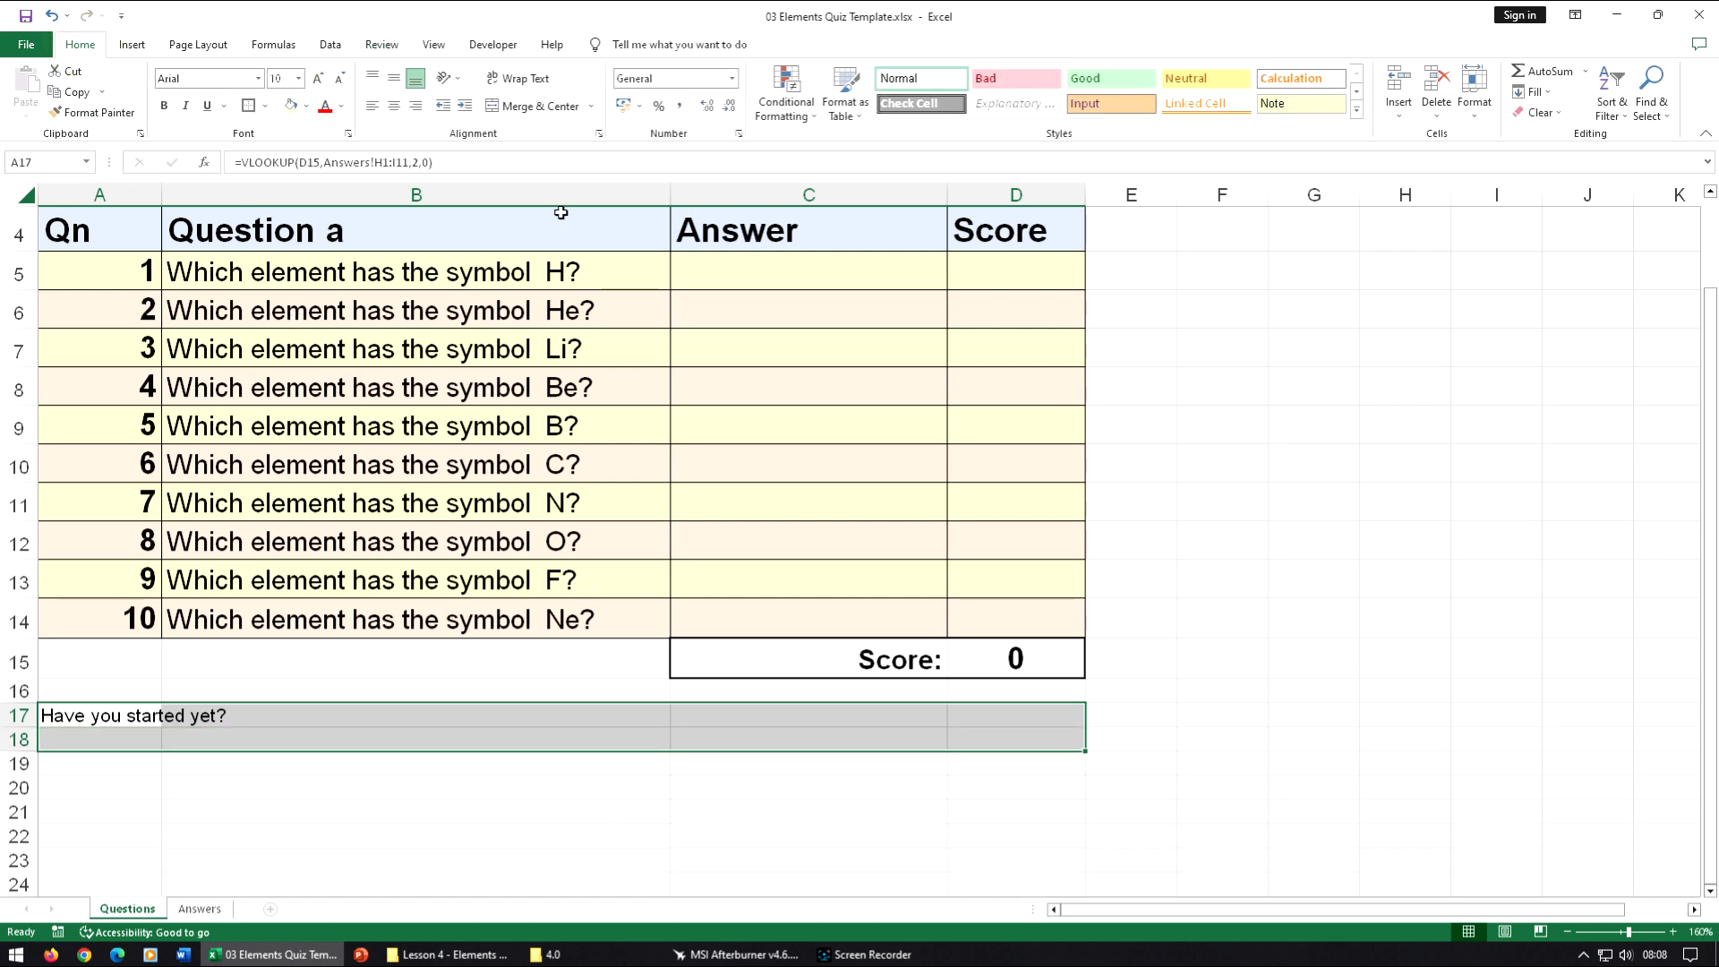
pyautogui.click(520, 107)
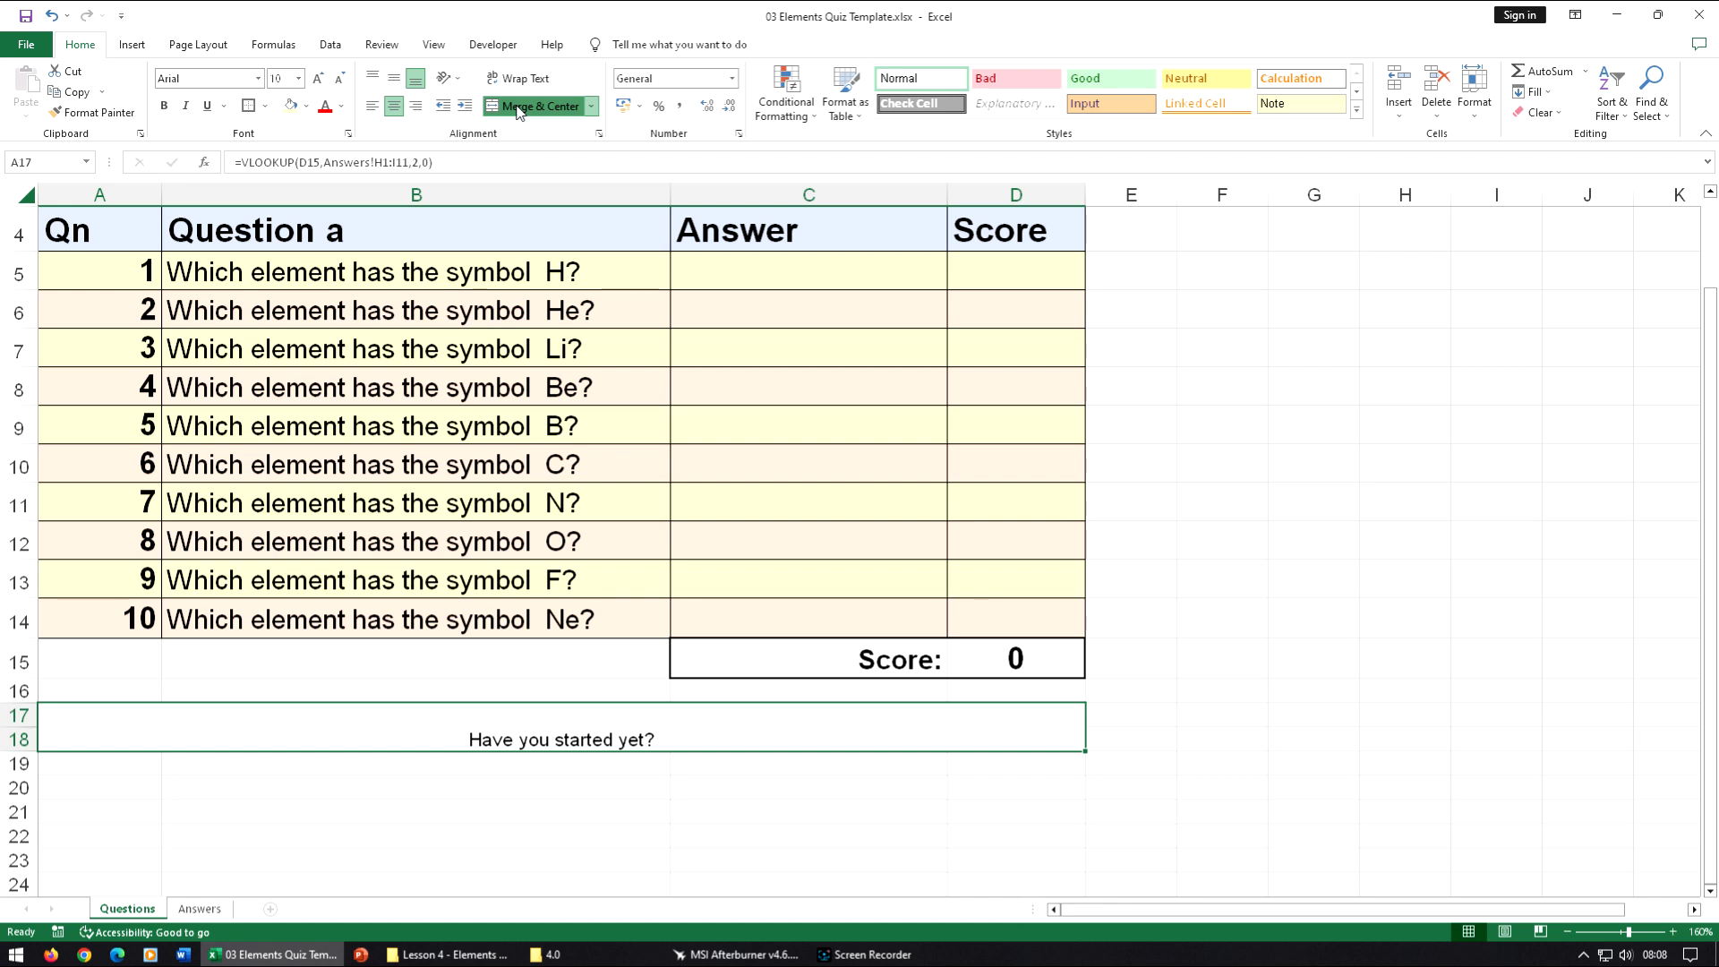
pyautogui.click(372, 107)
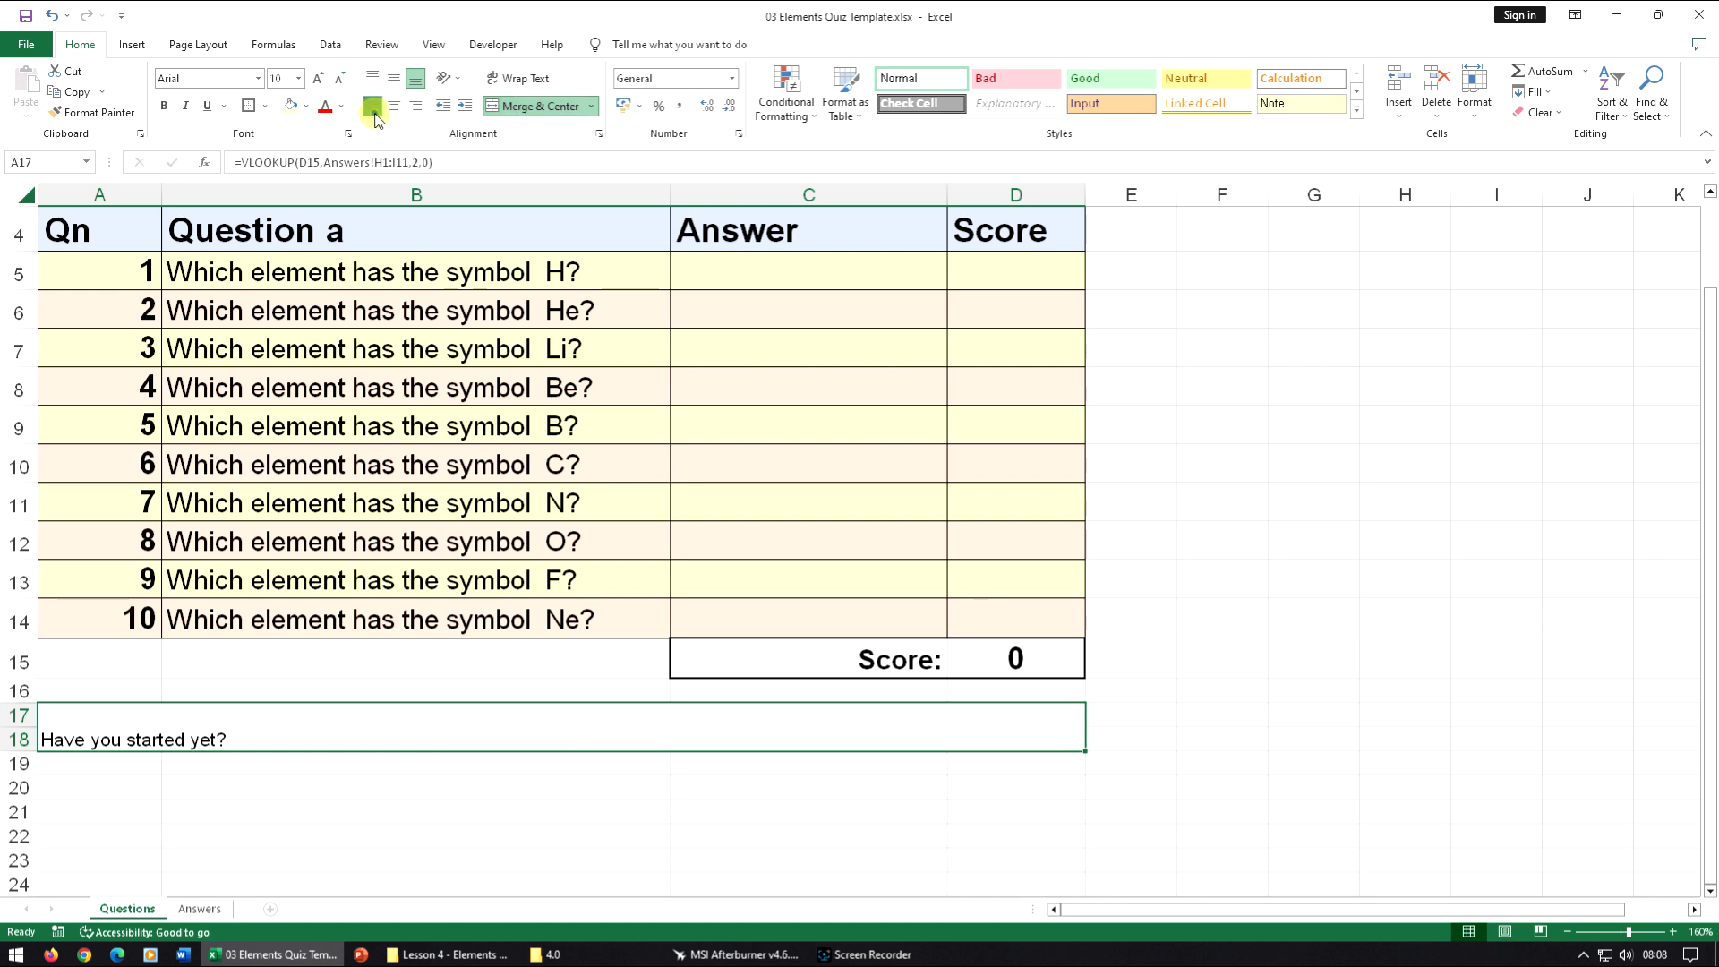
# Increase the font size of the merged feedback message to 14.
pyautogui.click(321, 82)
pyautogui.click(320, 83)
pyautogui.click(320, 83)
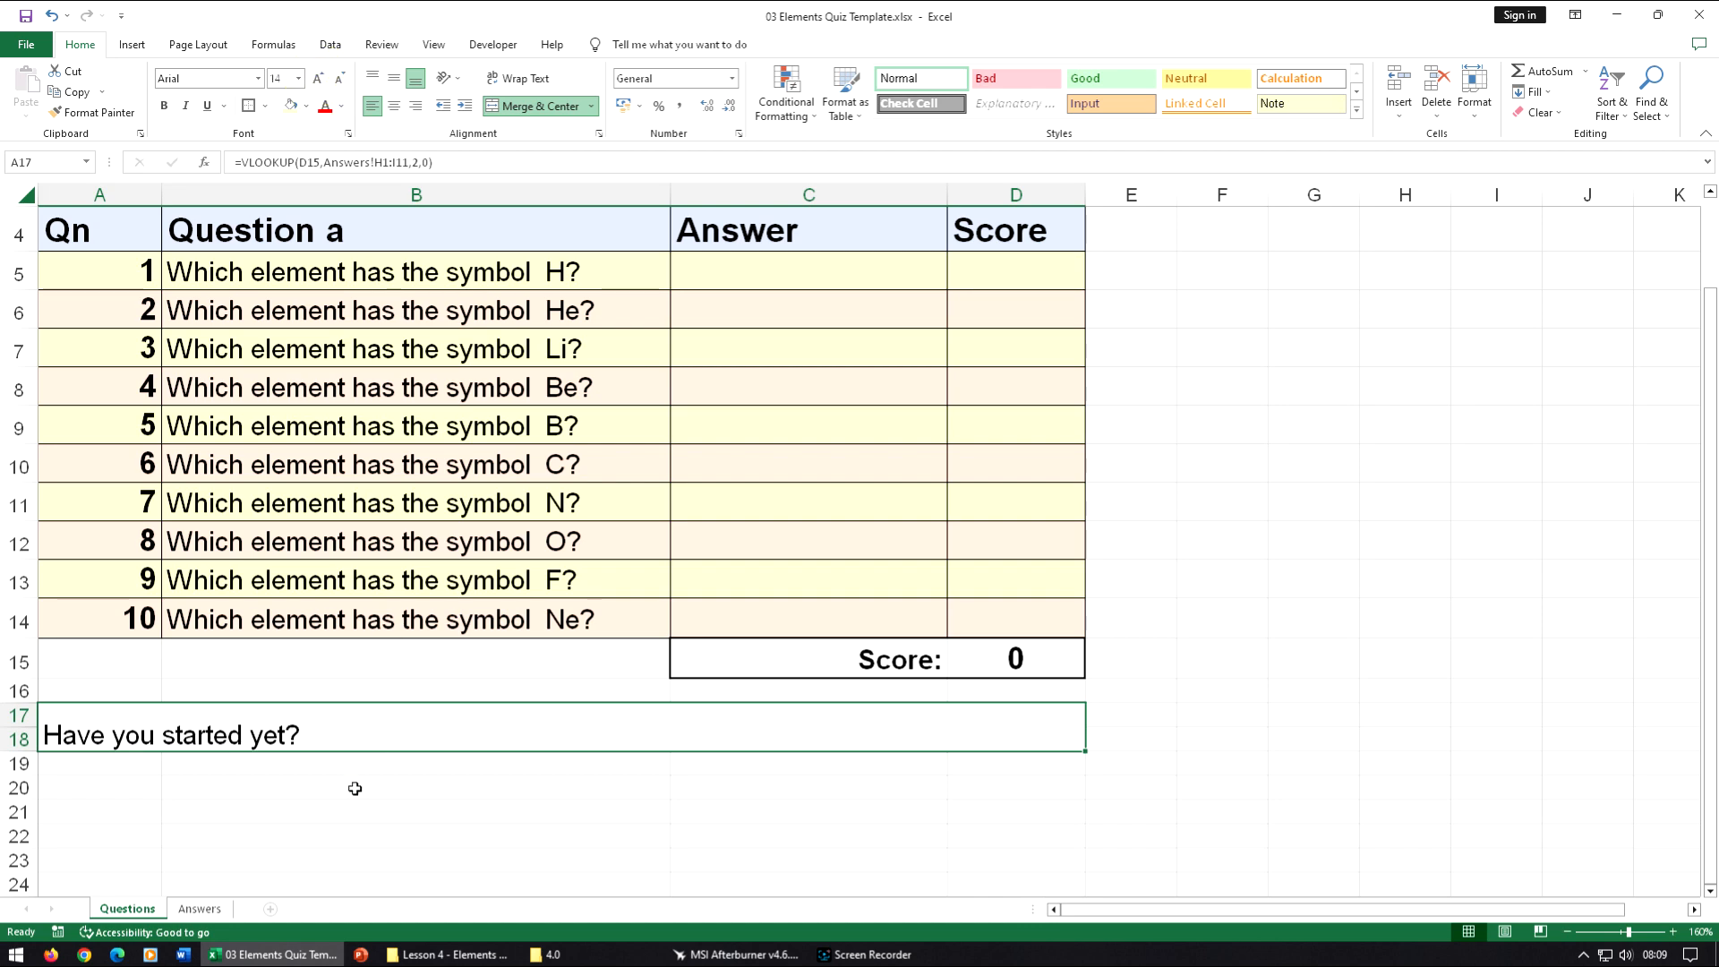
# Test the feedback by entering "hydrogen" as the answer to question 1 in cell C5 of the Questions sheet.
pyautogui.click(199, 909)
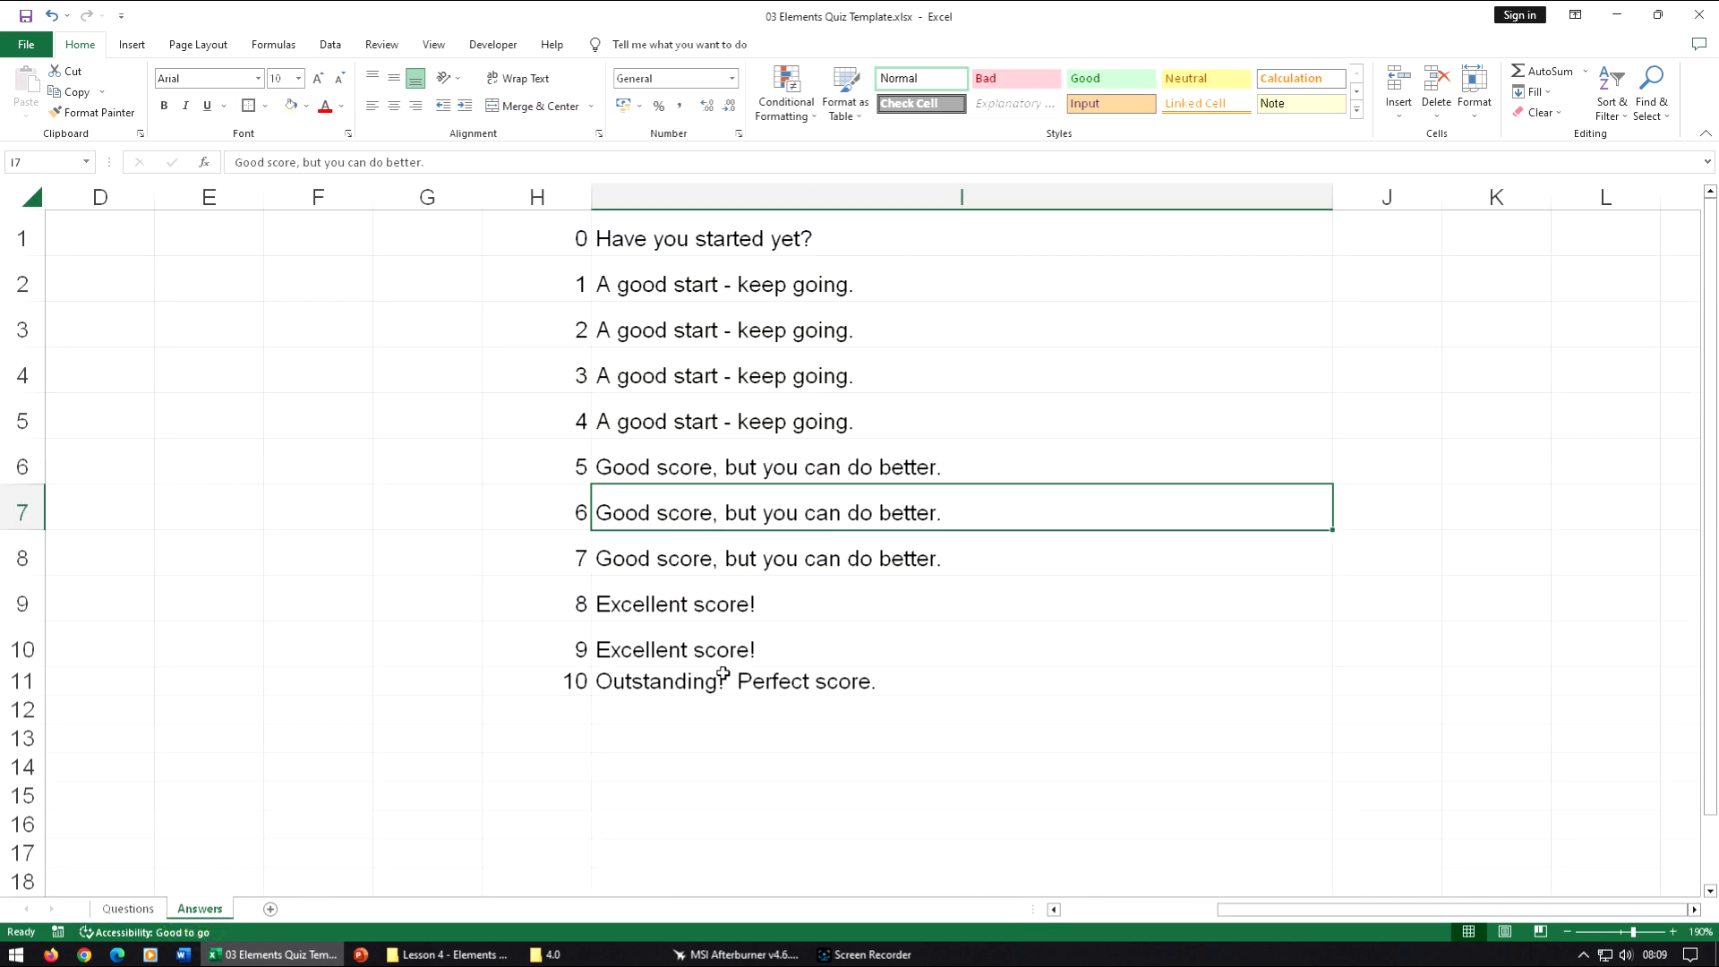
pyautogui.click(135, 909)
pyautogui.click(789, 382)
pyautogui.click(739, 270)
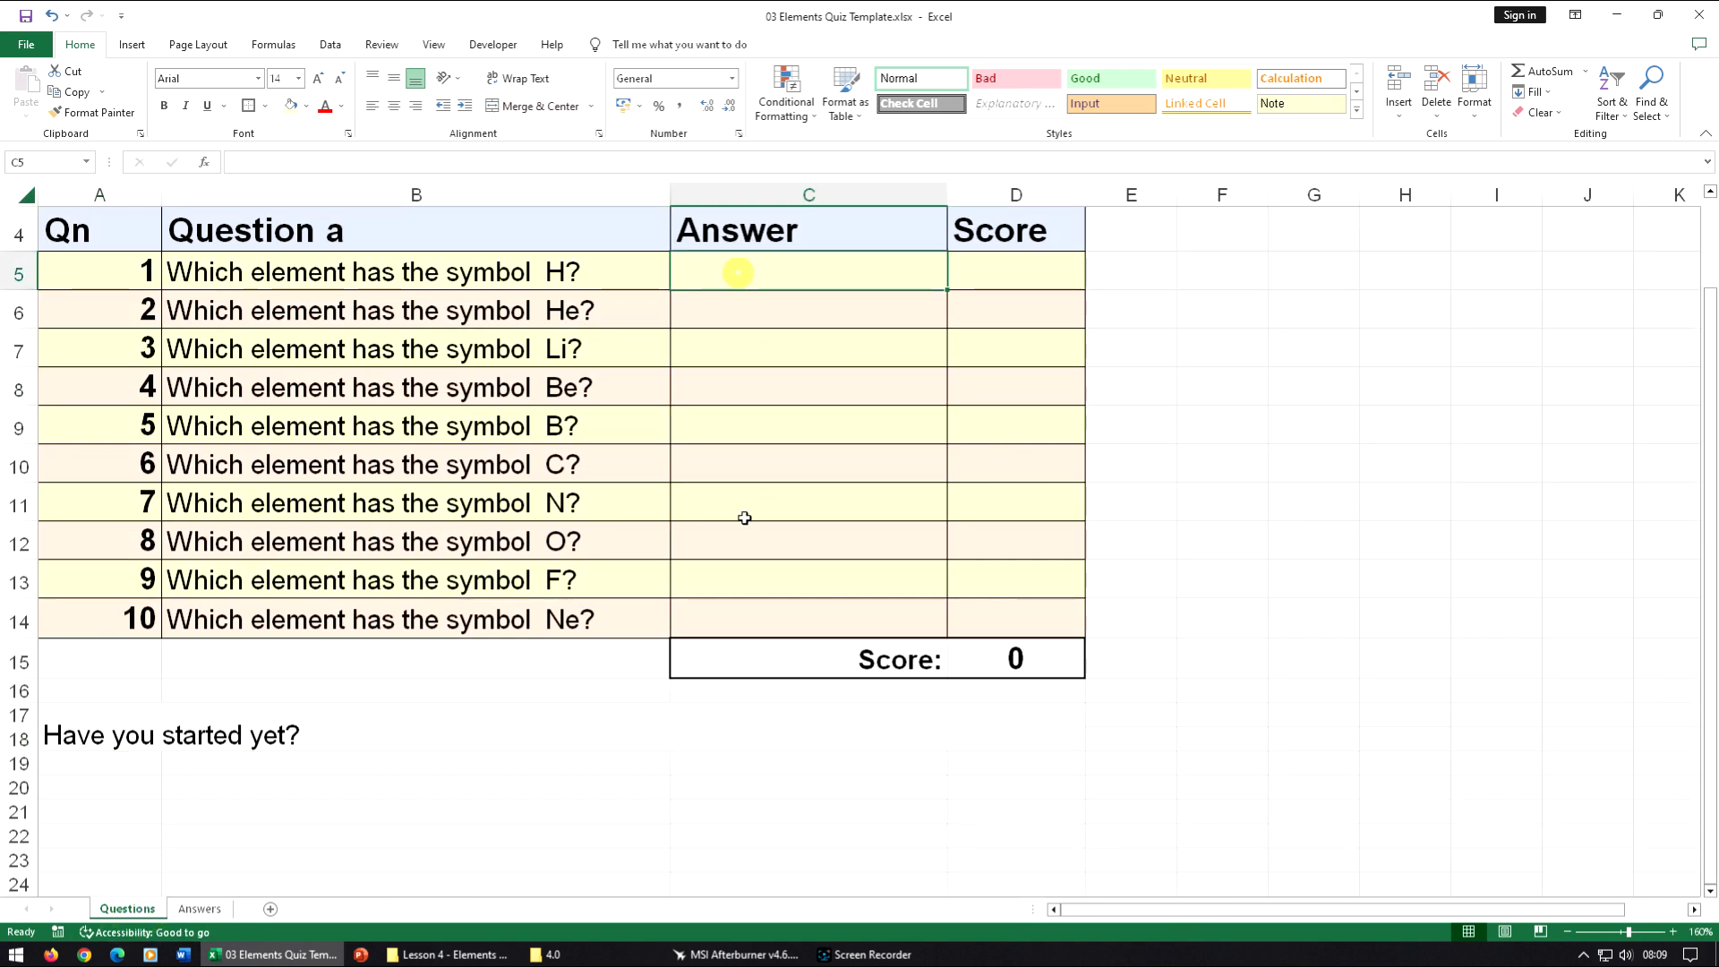
pyautogui.write('hydr')
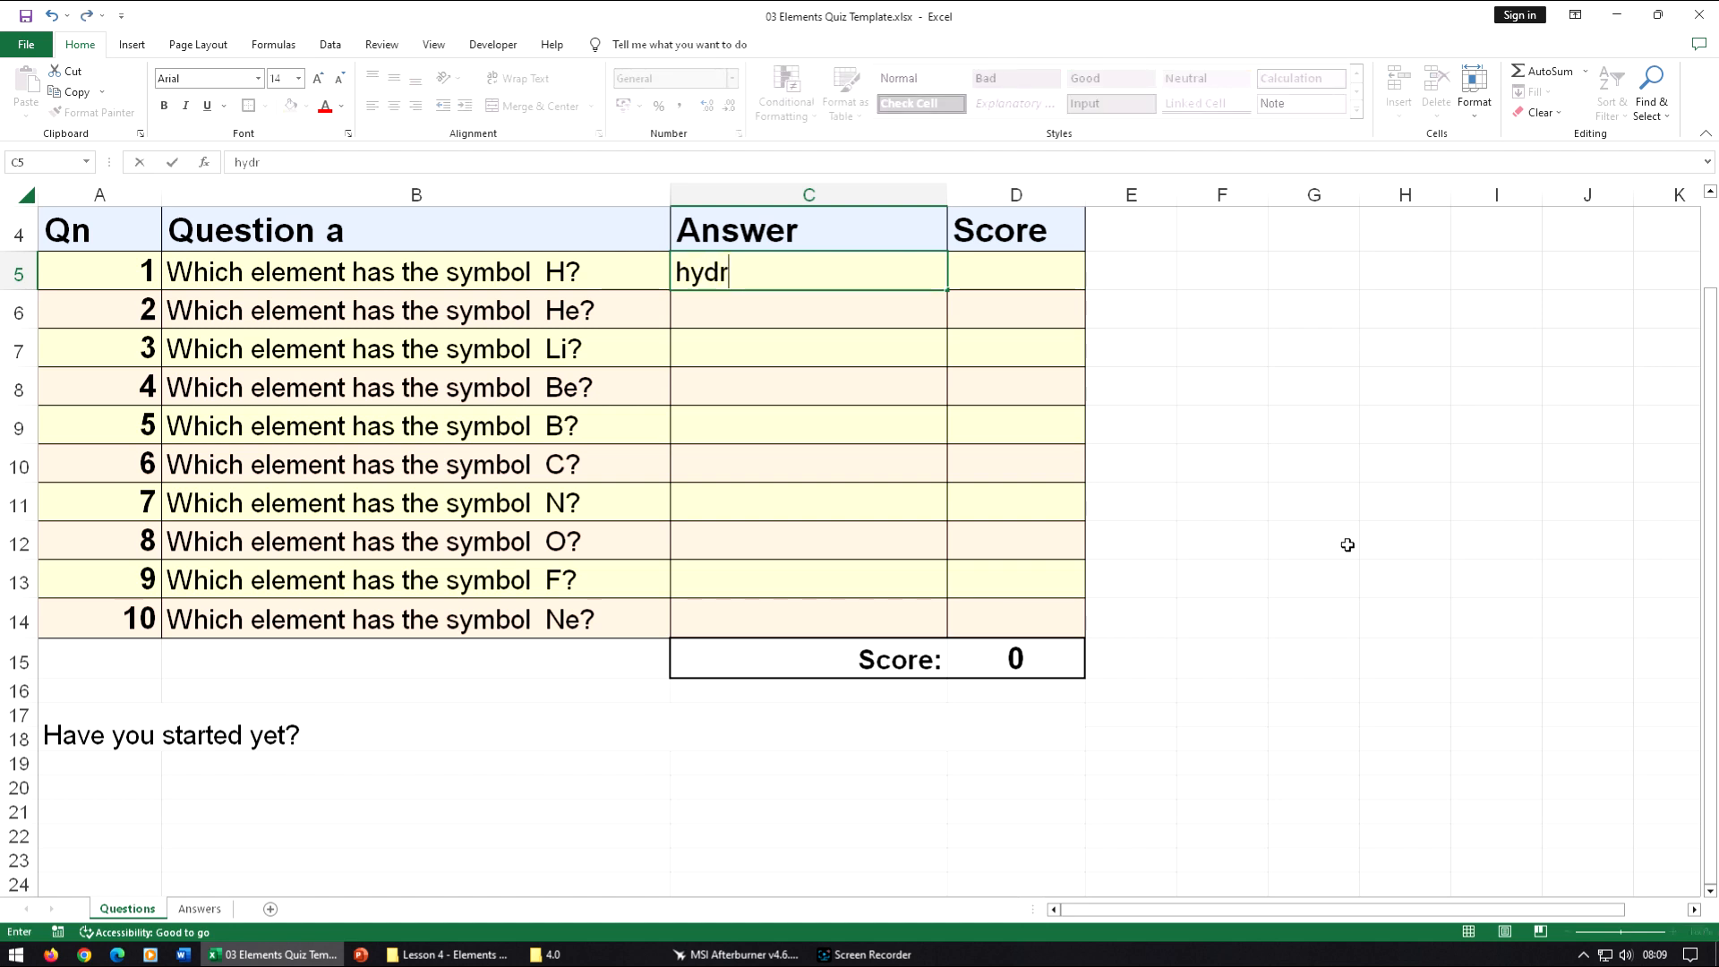
pyautogui.write('ogen')
pyautogui.press('Return')
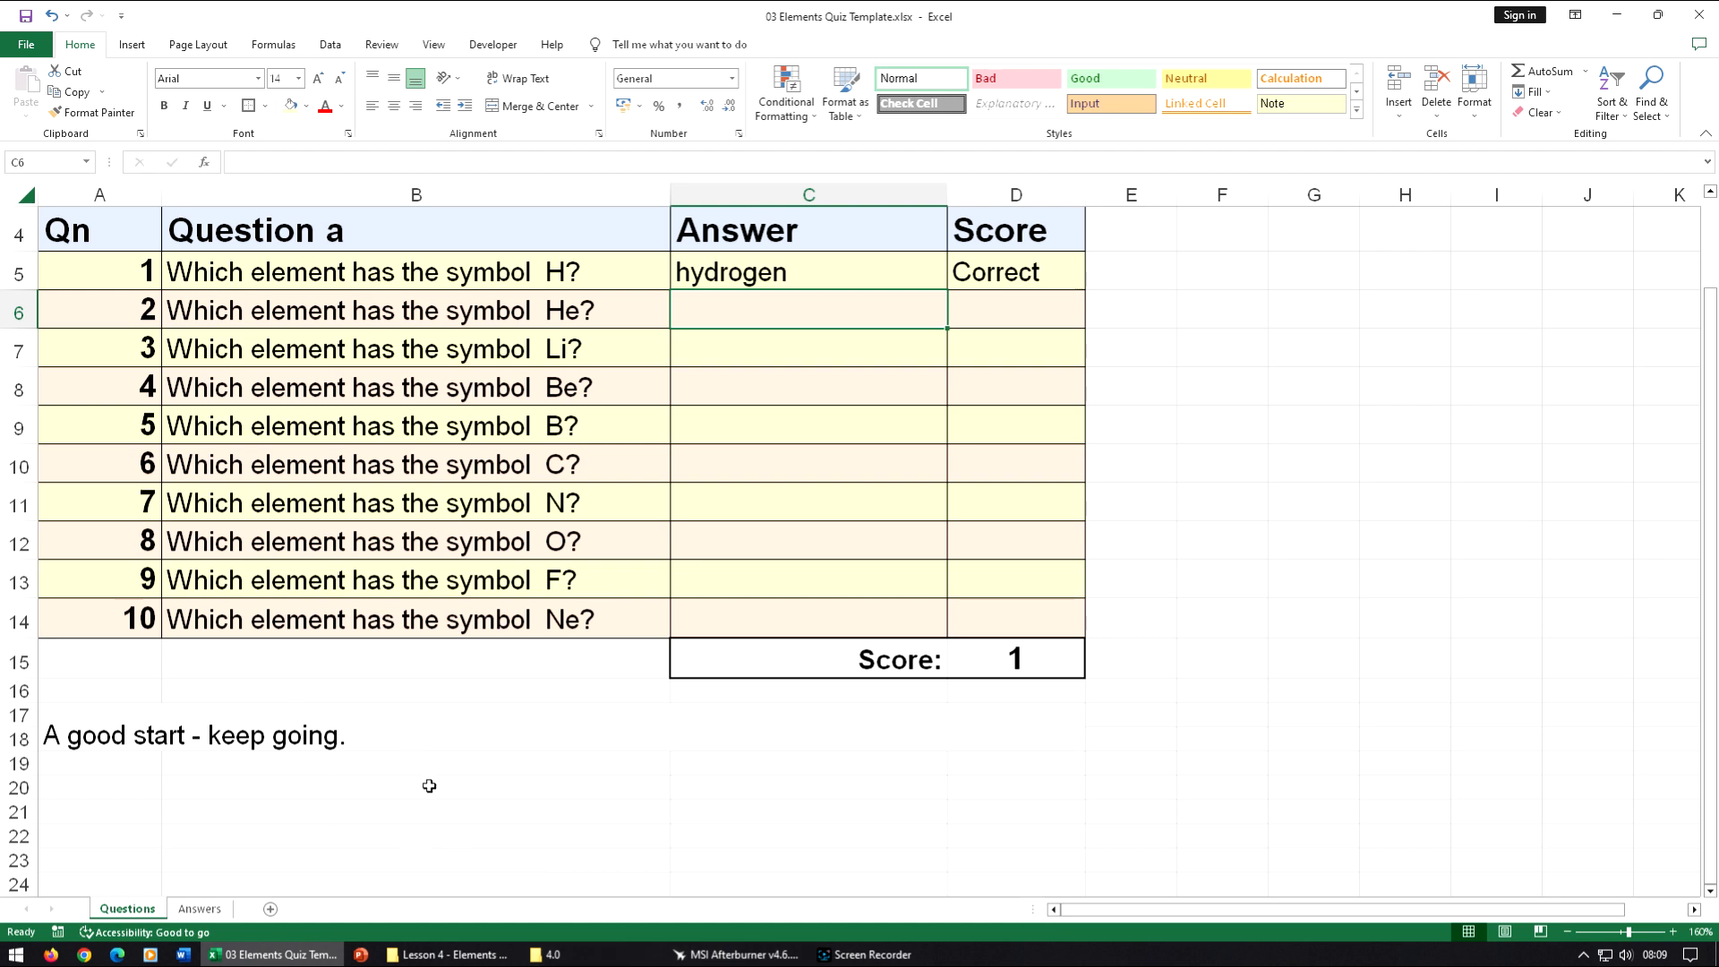
# Enter the test answers "helium", "lithium", "beryllium" and "boron" for questions 2 to 5 in cells C6 to C9.
pyautogui.write('h')
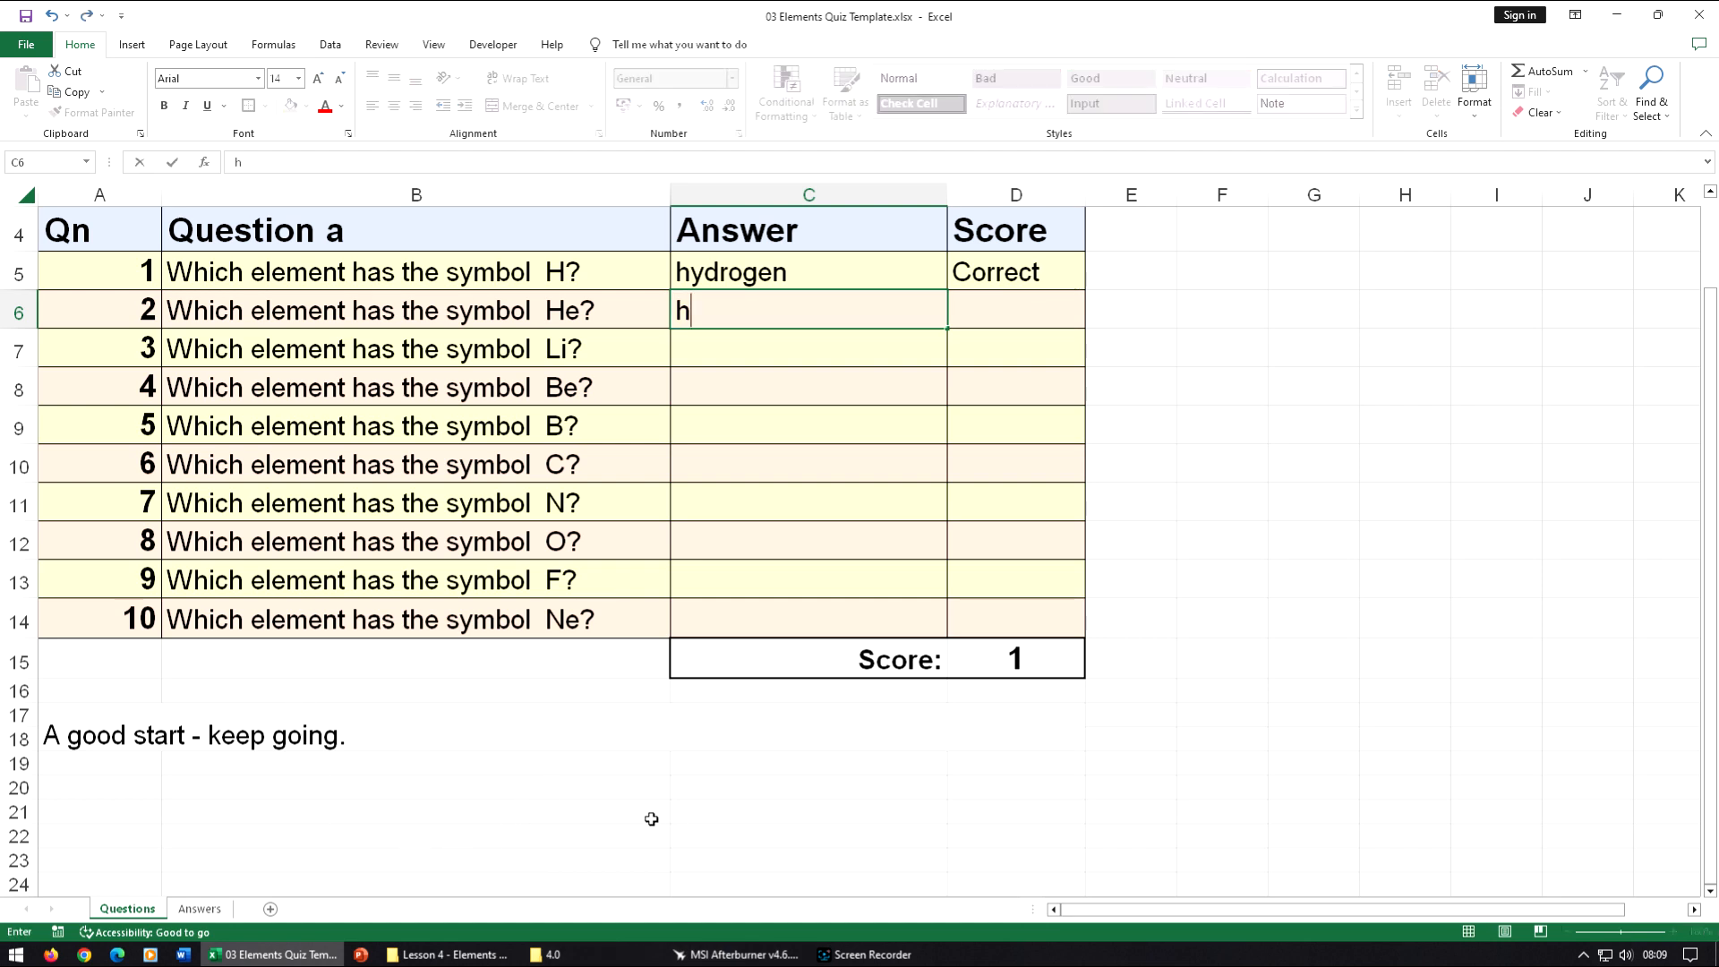
pyautogui.write('elium')
pyautogui.press('Return')
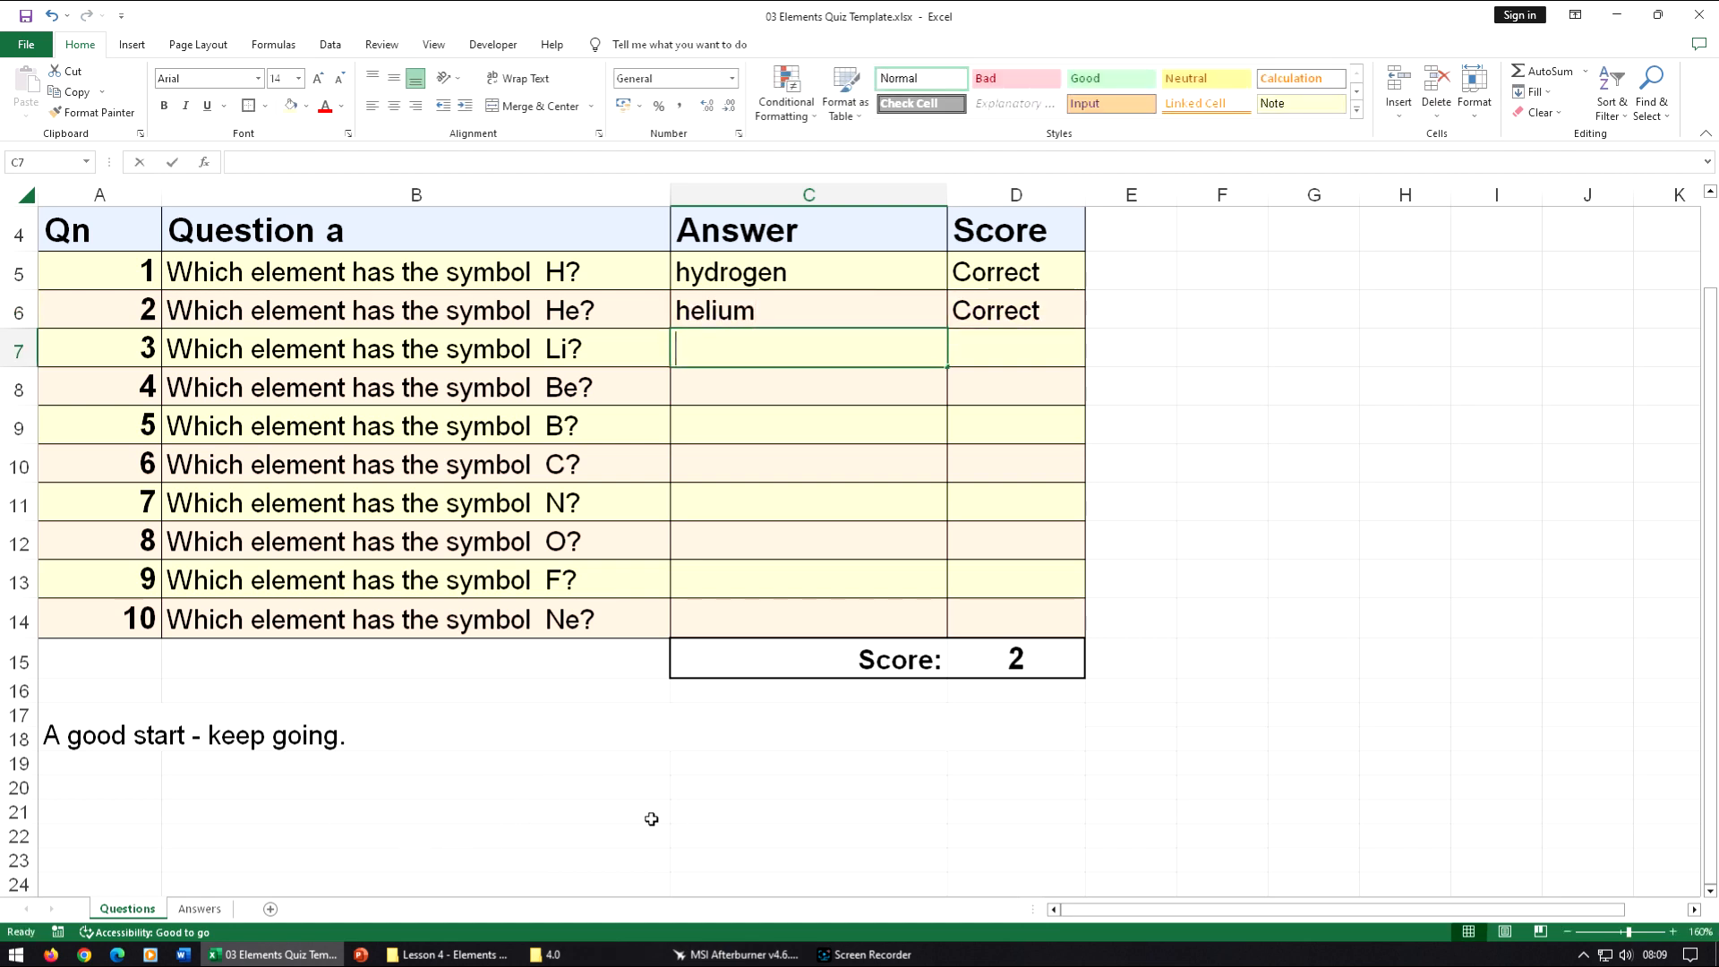
pyautogui.write('lithium')
pyautogui.press('Return')
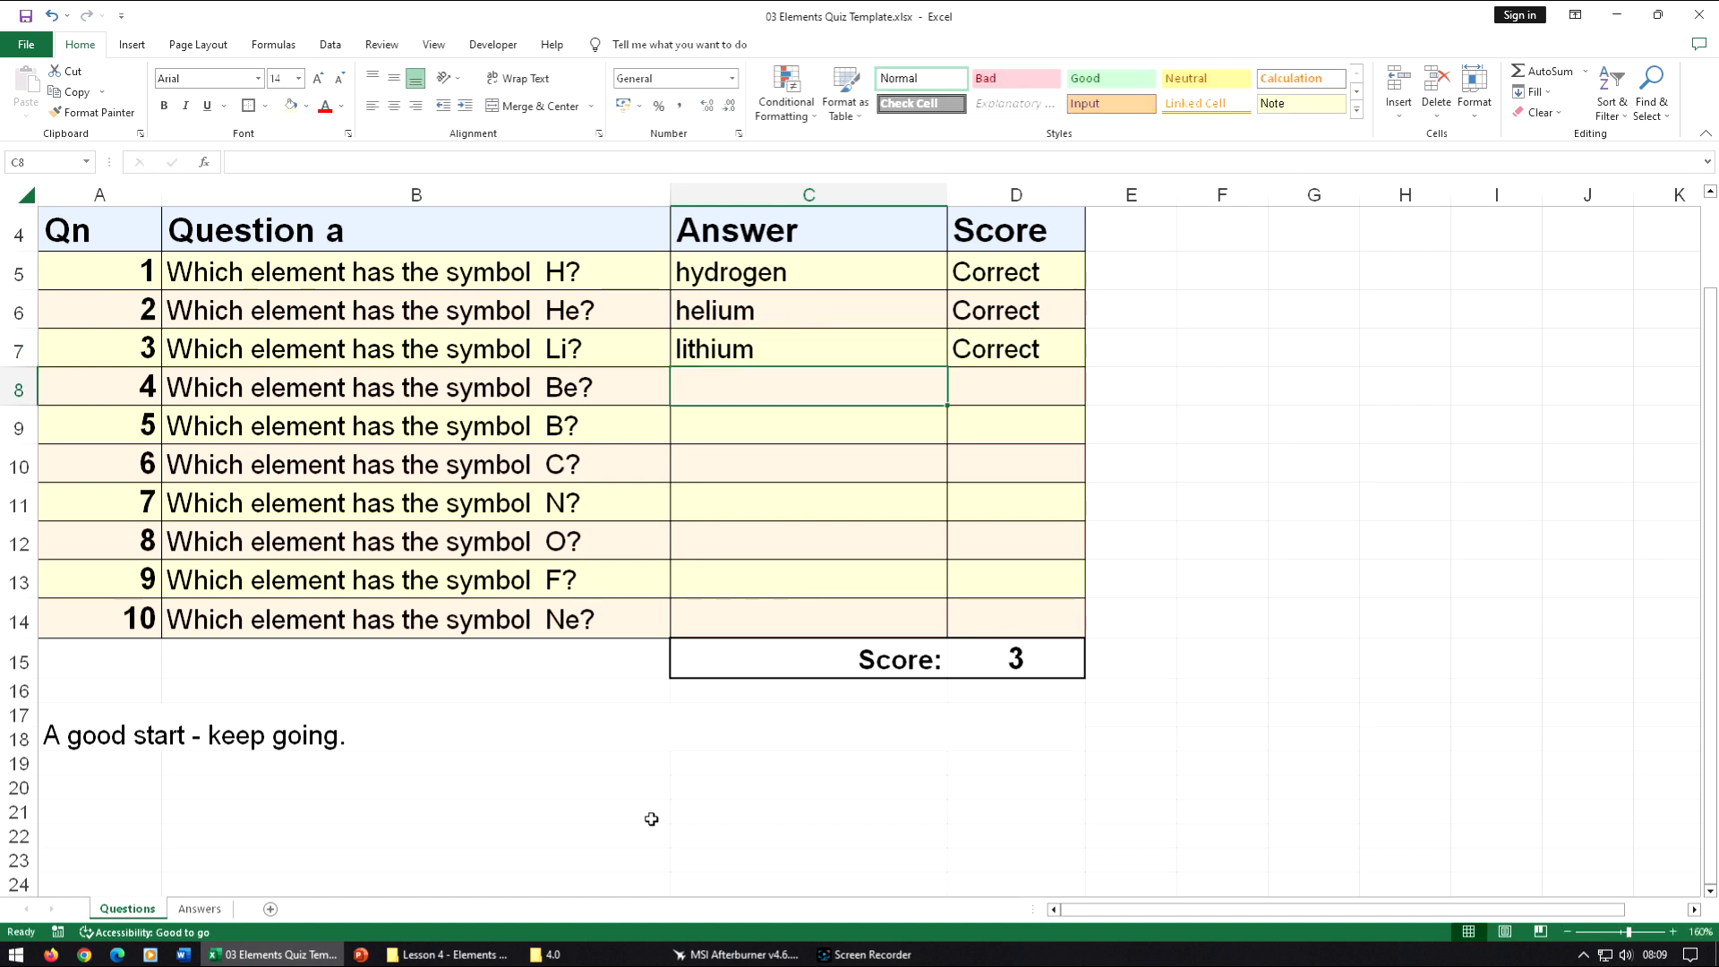
pyautogui.write('beryllium')
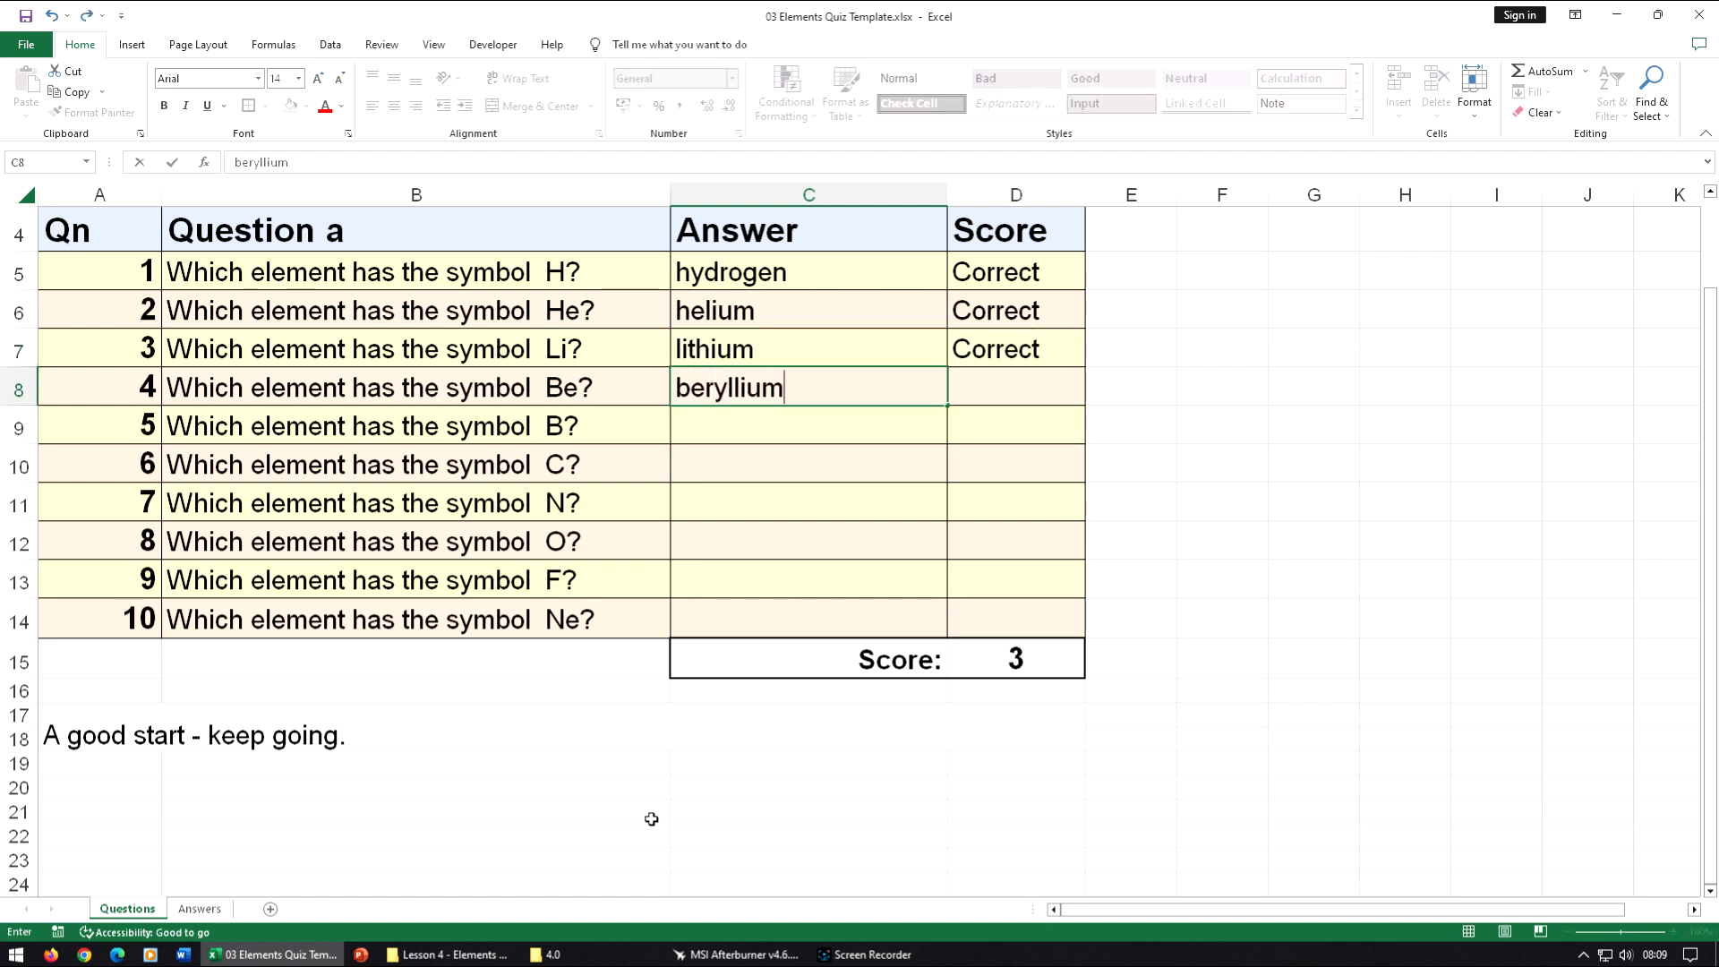
pyautogui.press('Return')
pyautogui.write('boron')
pyautogui.press('Return')
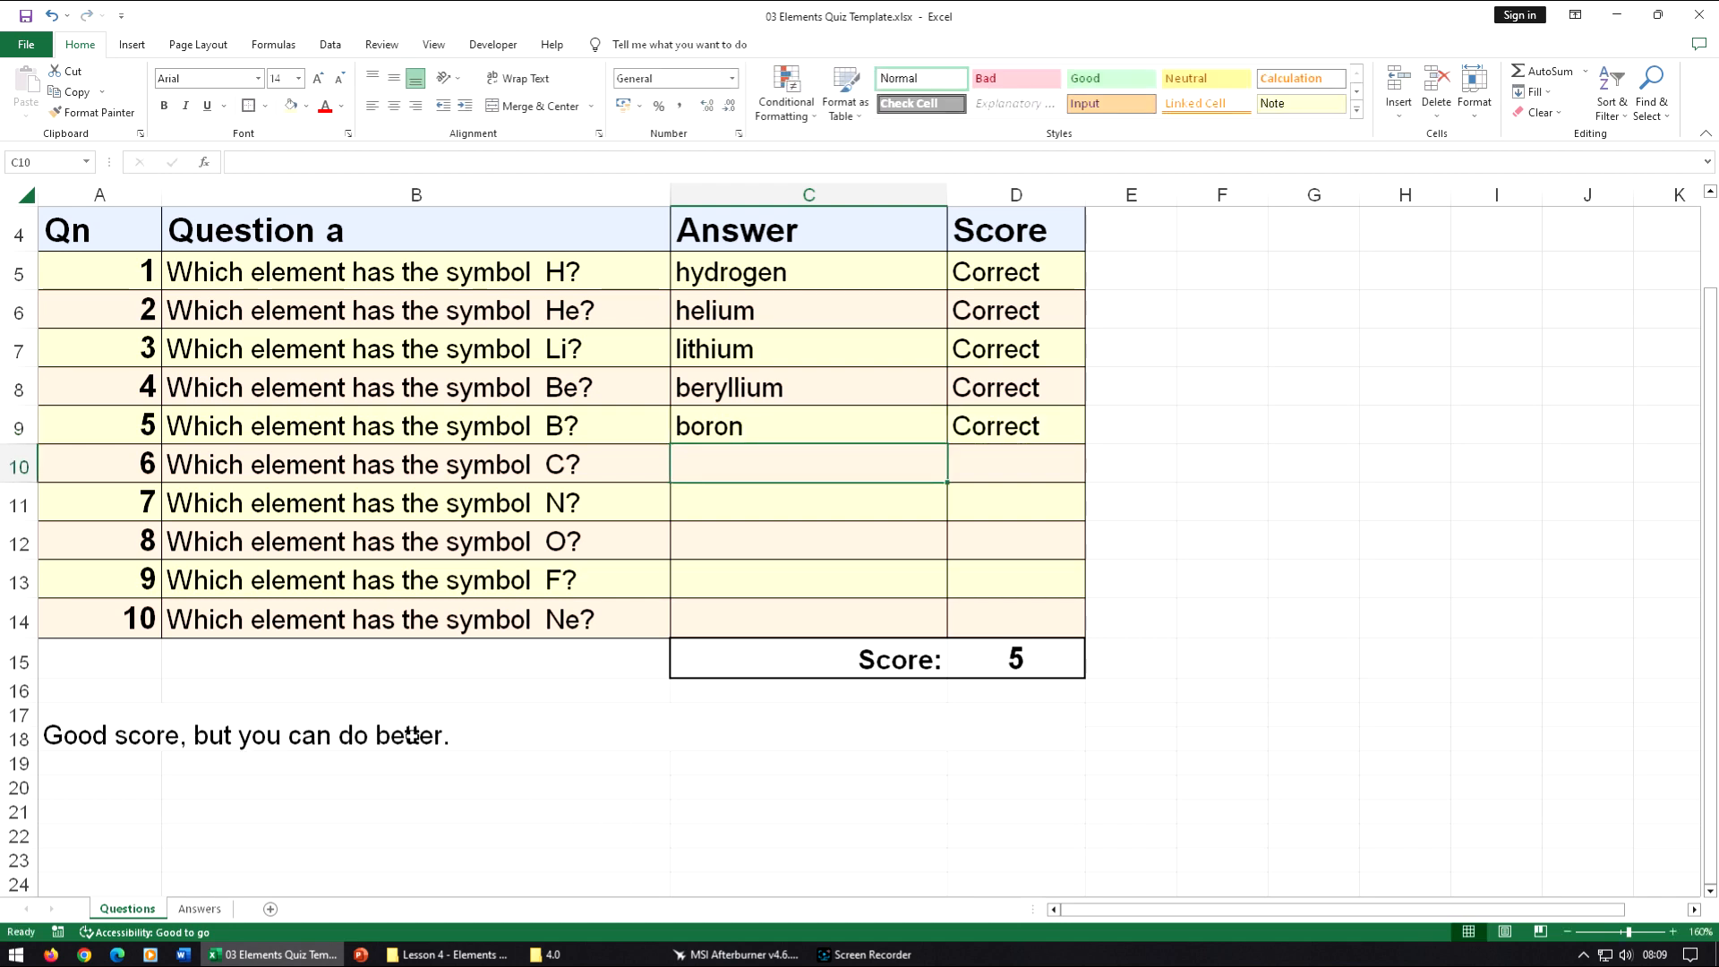
# Review the message table in the Answers sheet and set the feedback message's font size on the Questions sheet to 16.
pyautogui.click(193, 909)
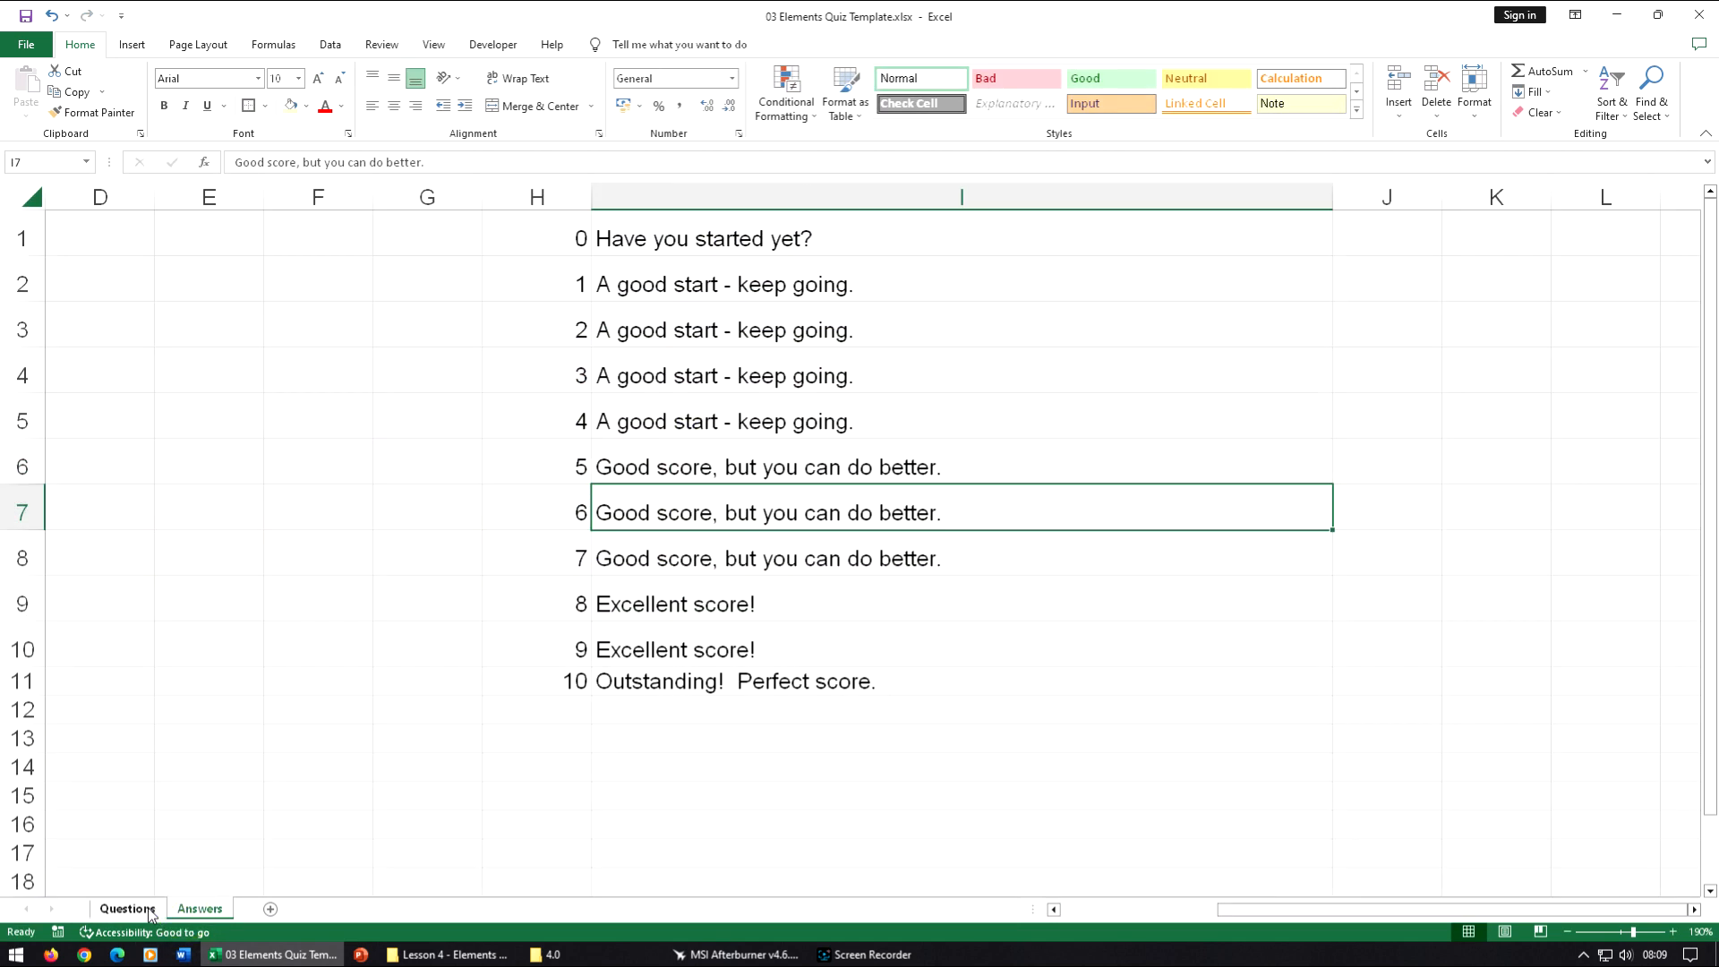
pyautogui.click(149, 911)
pyautogui.click(356, 733)
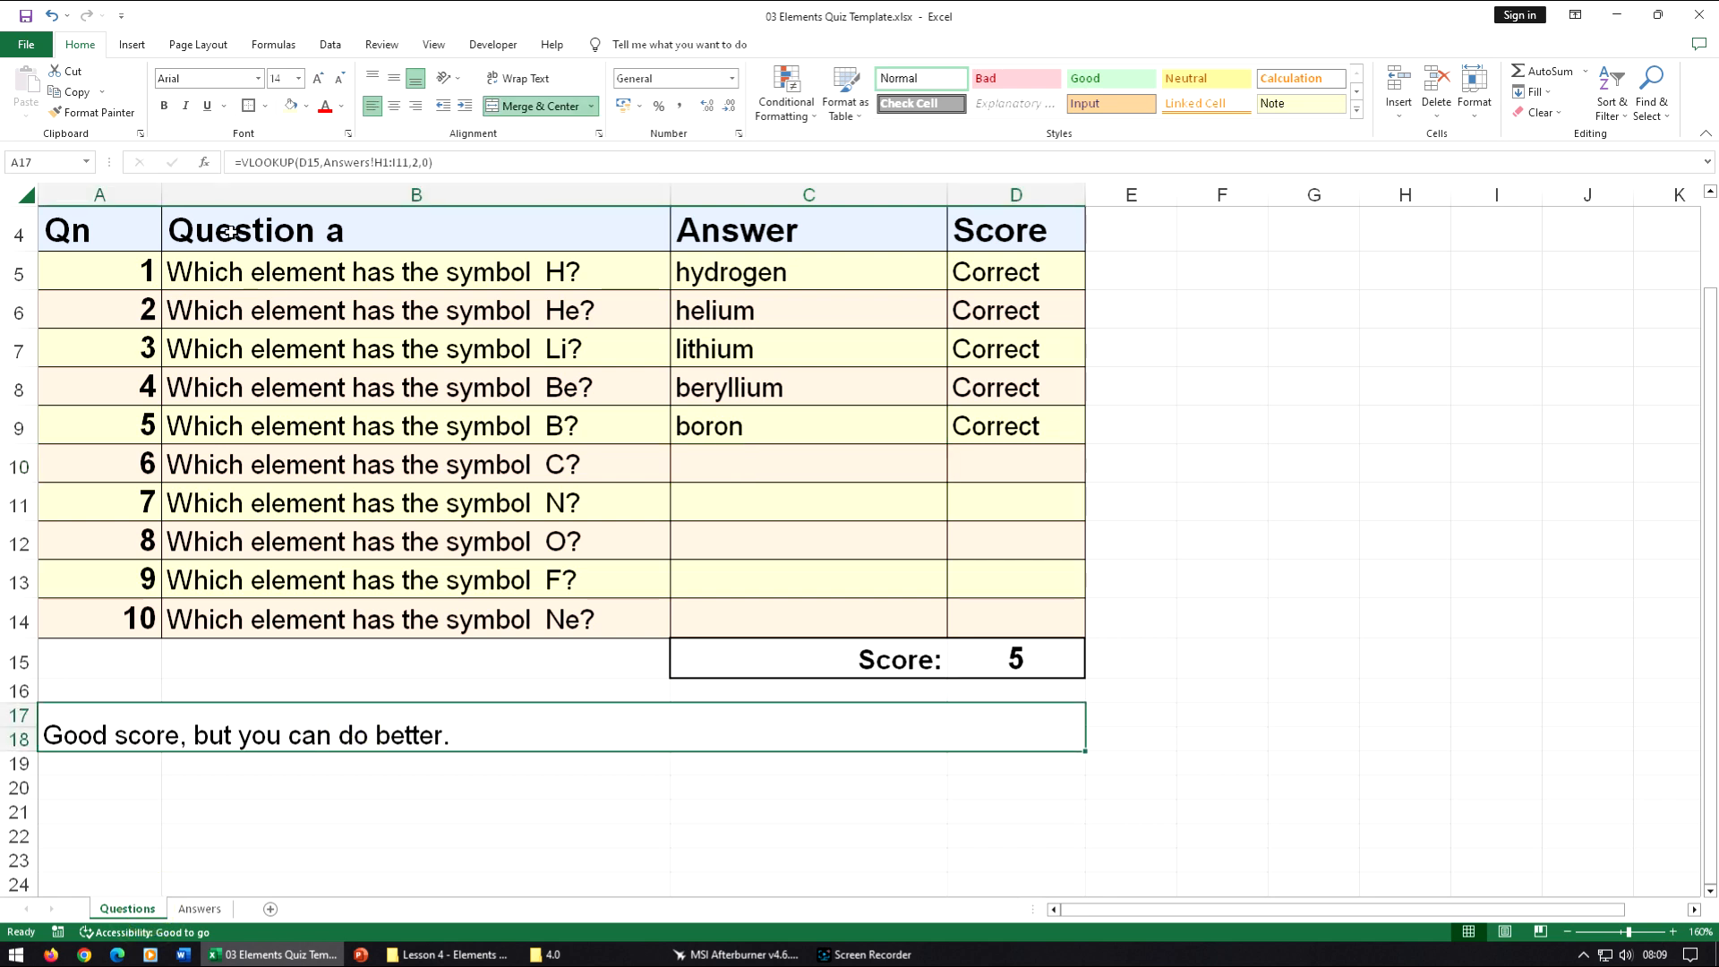
pyautogui.click(319, 81)
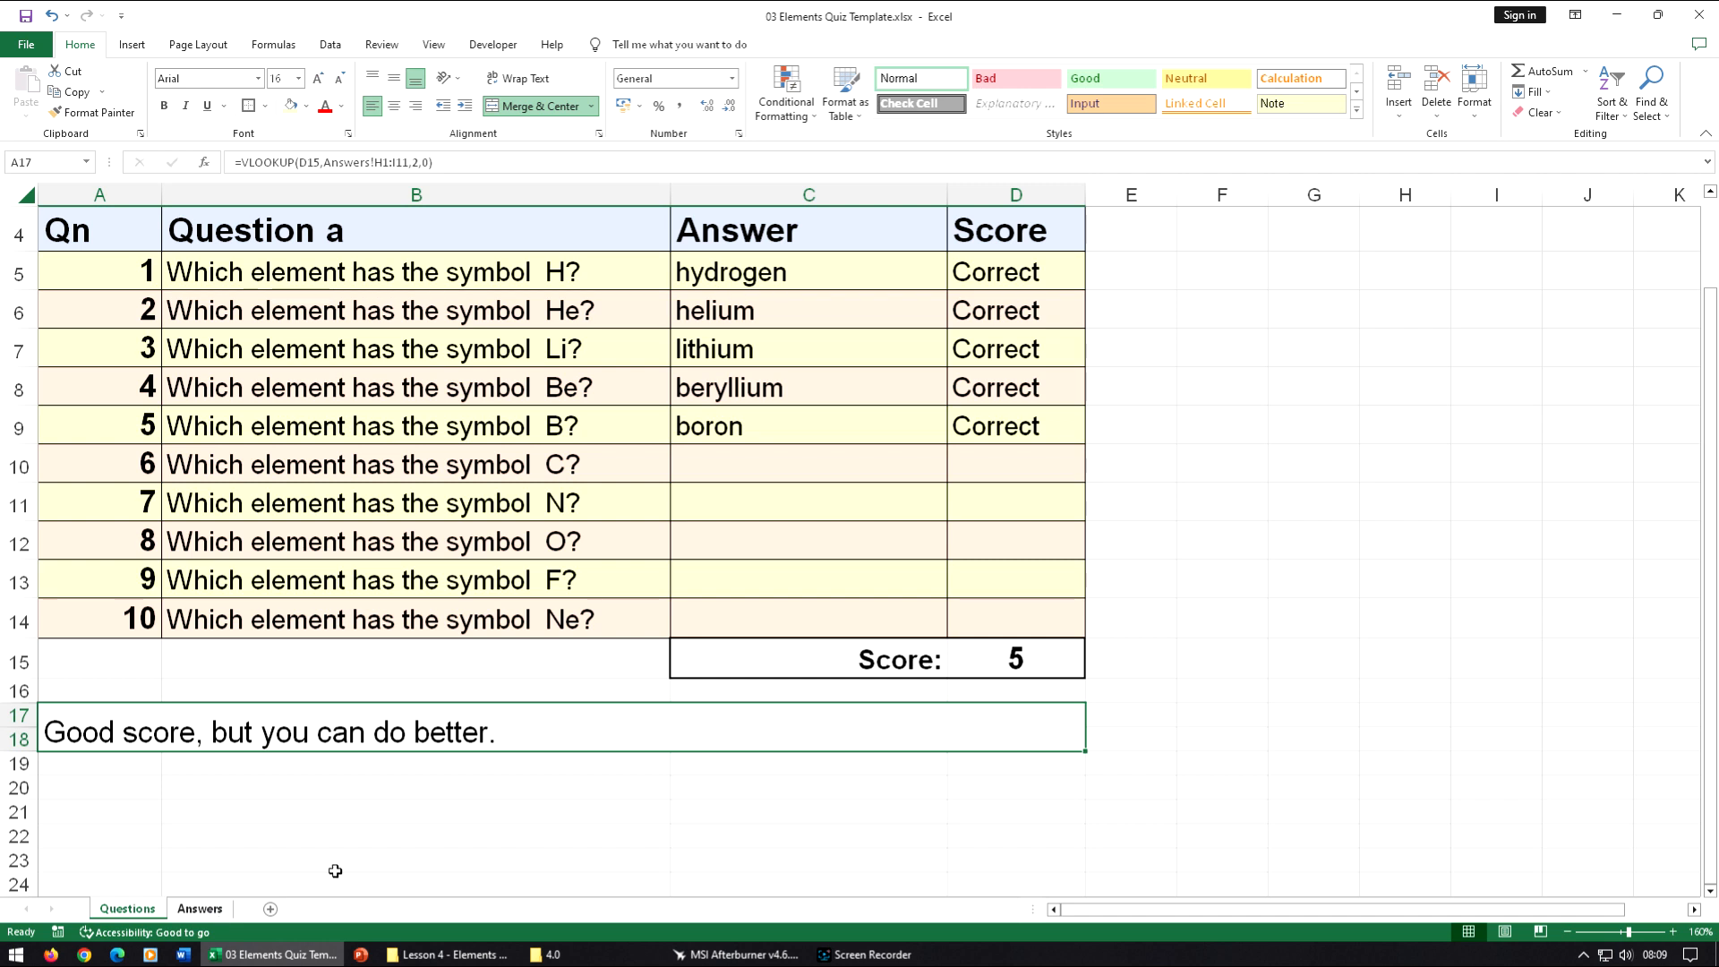
pyautogui.click(776, 461)
pyautogui.click(768, 507)
pyautogui.click(782, 544)
pyautogui.click(799, 583)
pyautogui.click(798, 613)
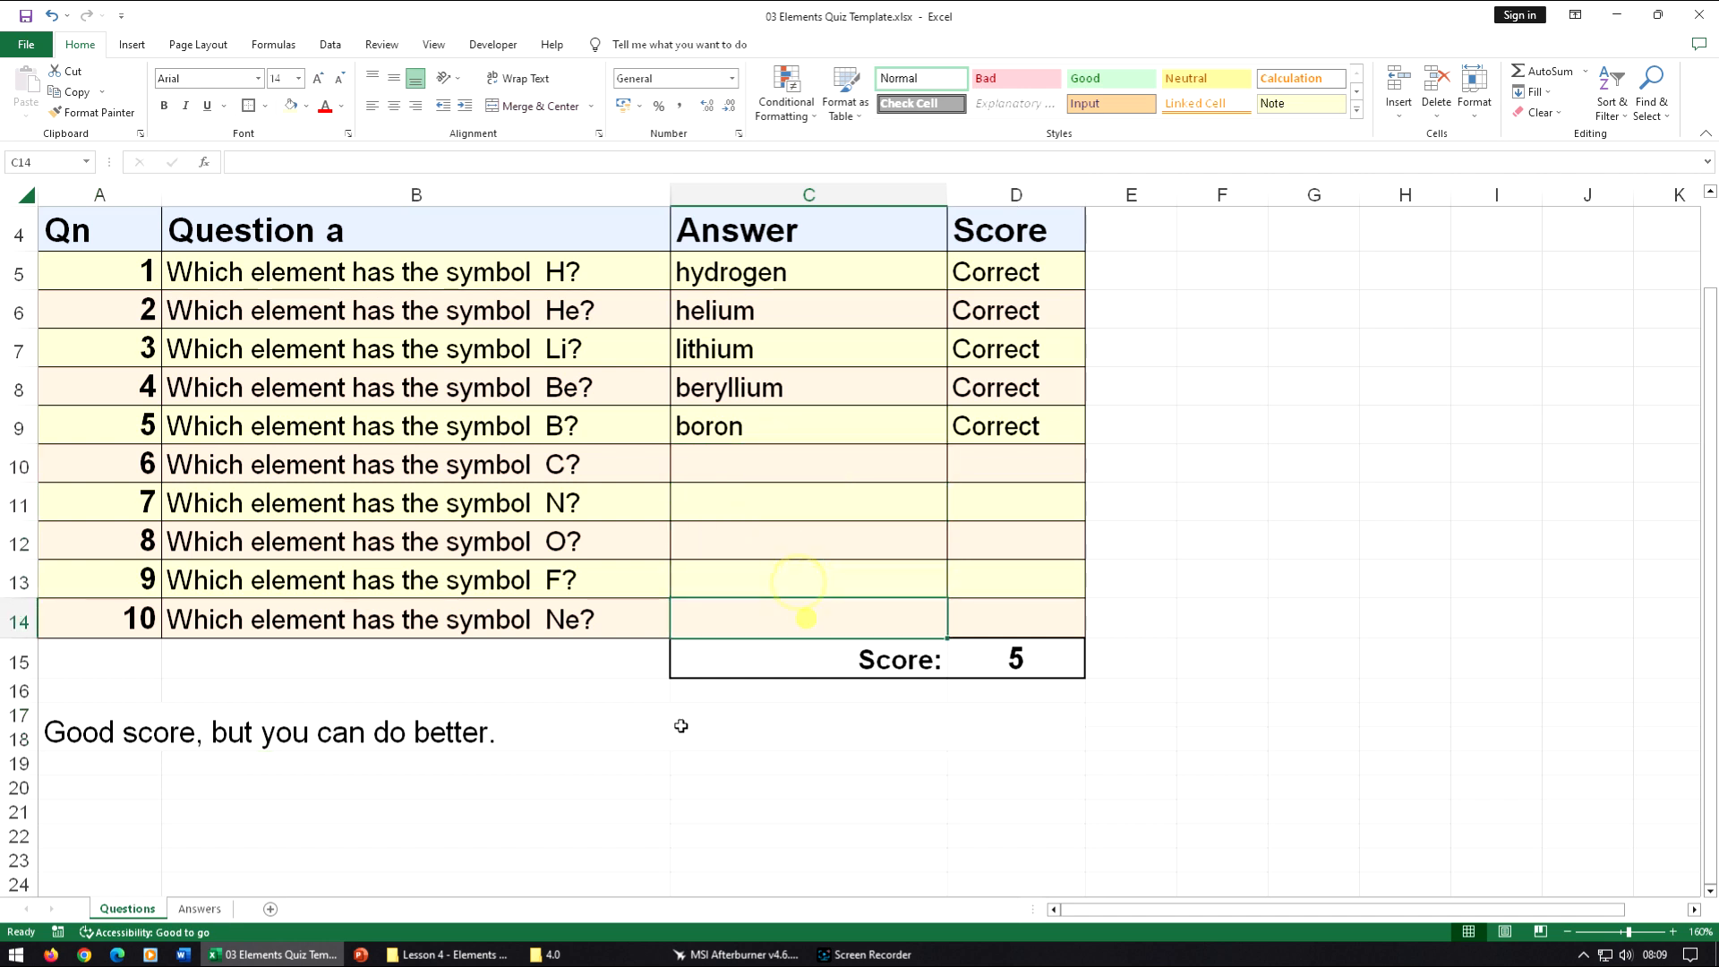
pyautogui.click(89, 738)
pyautogui.click(300, 840)
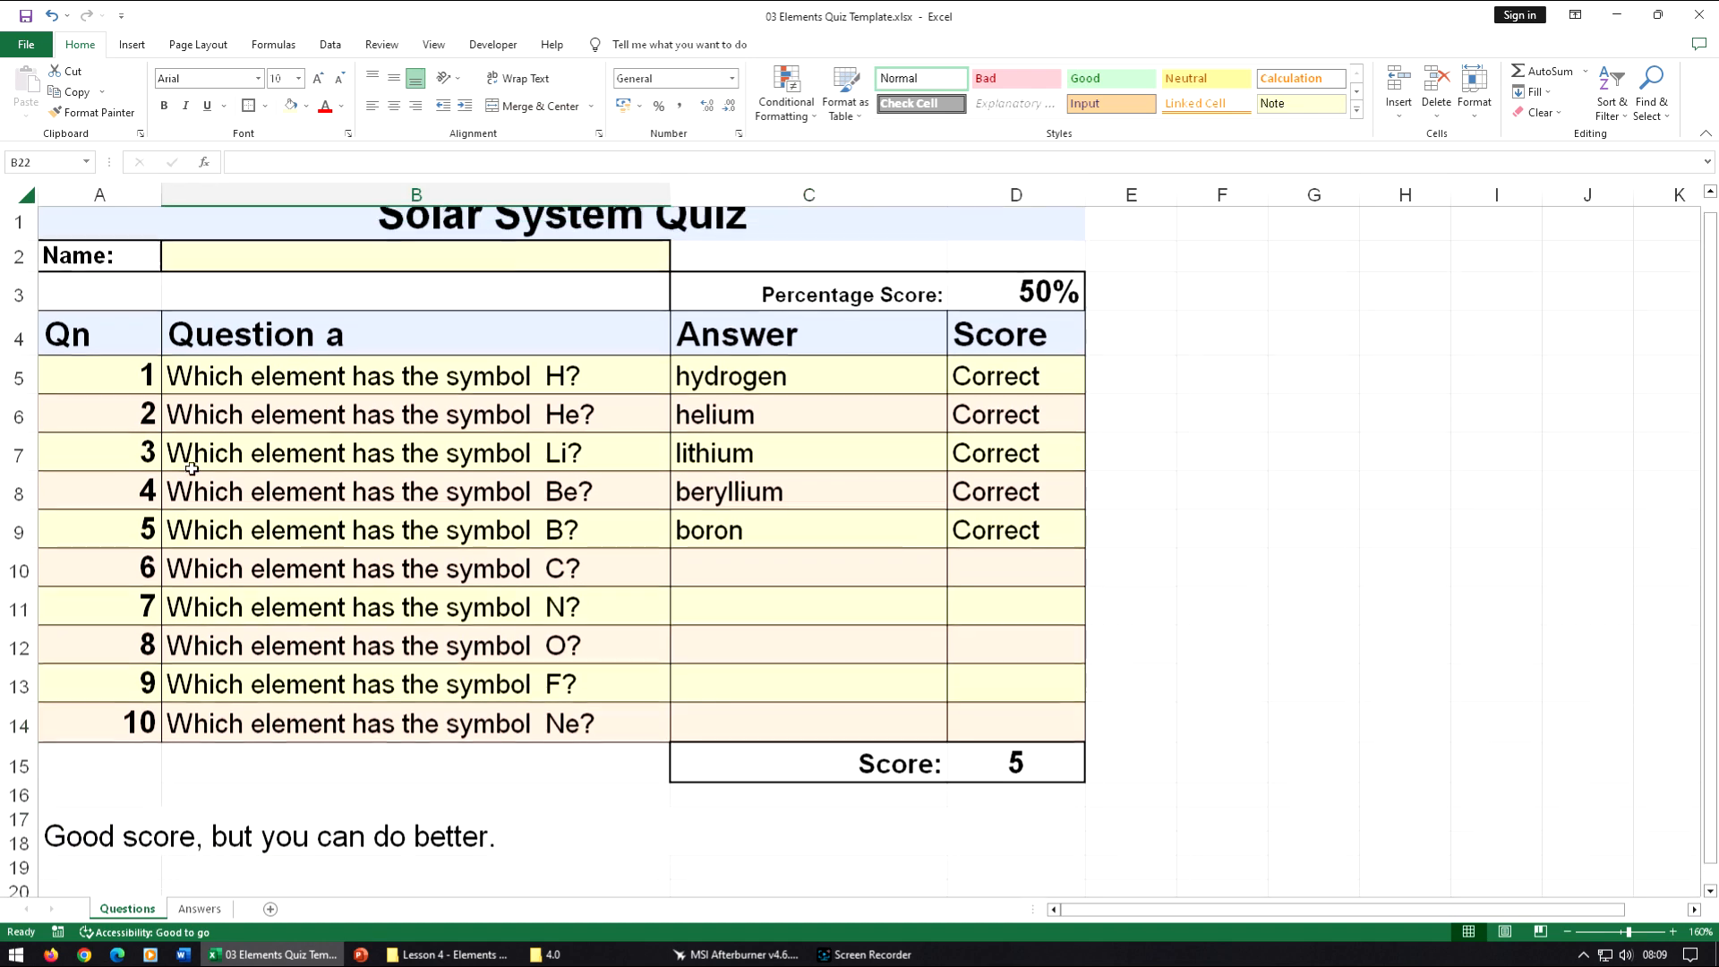
# Set the print area of the Questions sheet to A1:D19 so it includes the feedback message.
pyautogui.scroll(1, 188, 448)
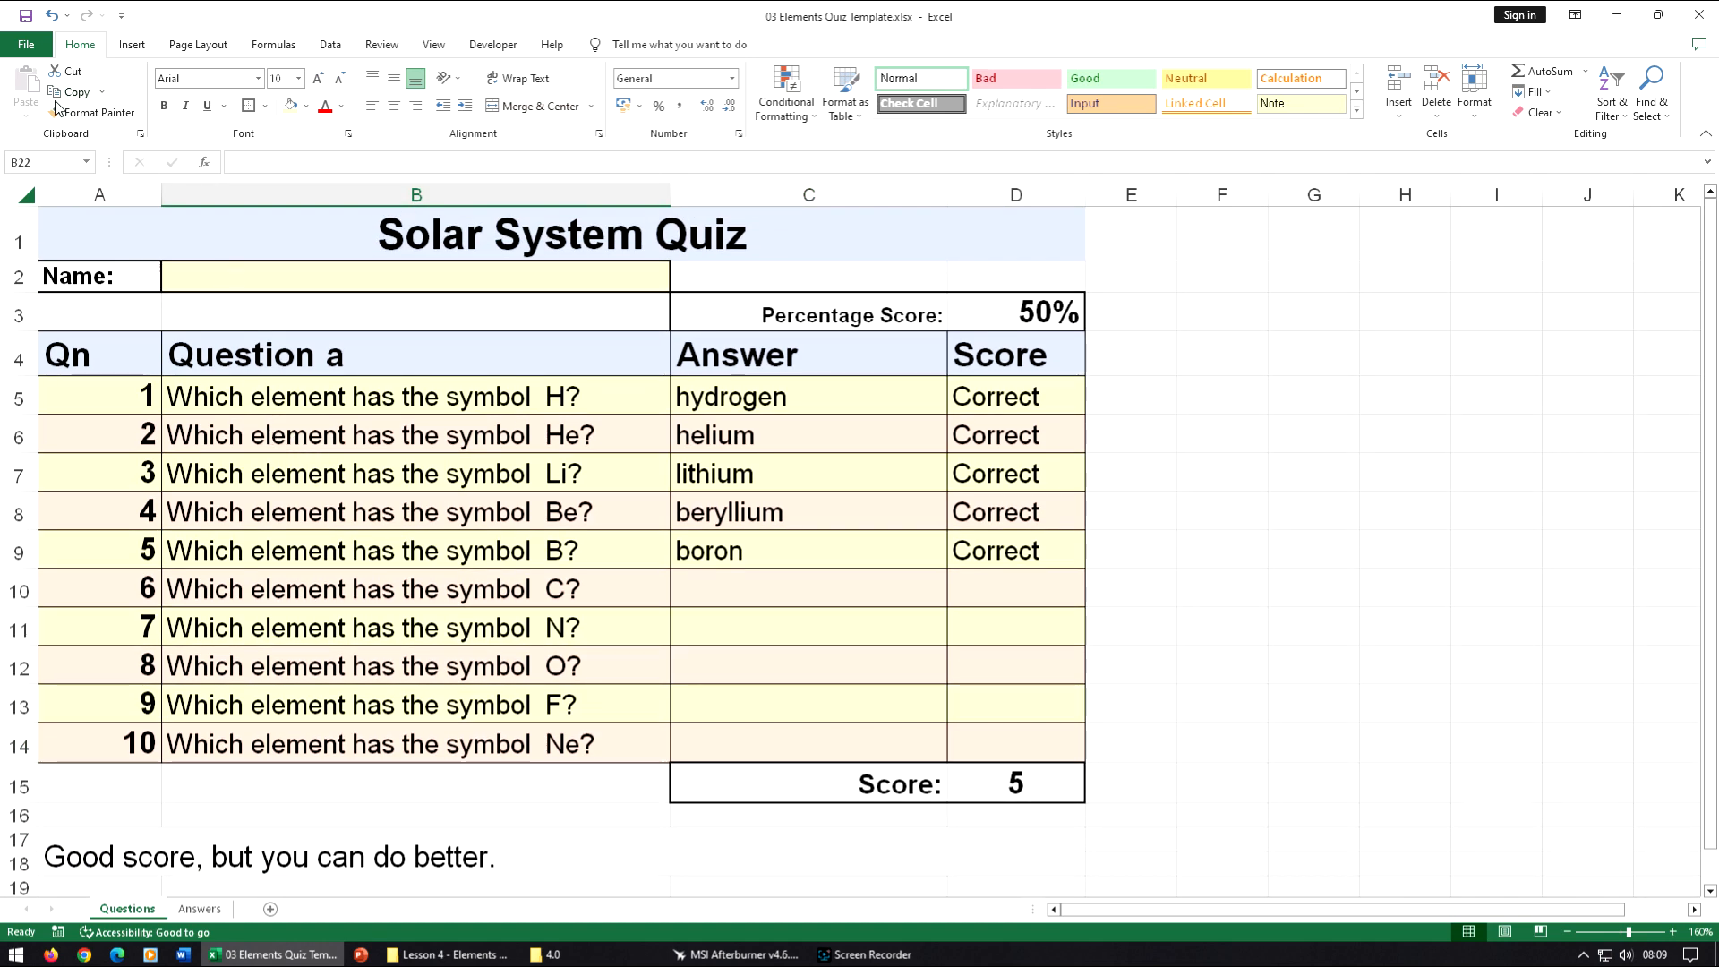
pyautogui.click(189, 49)
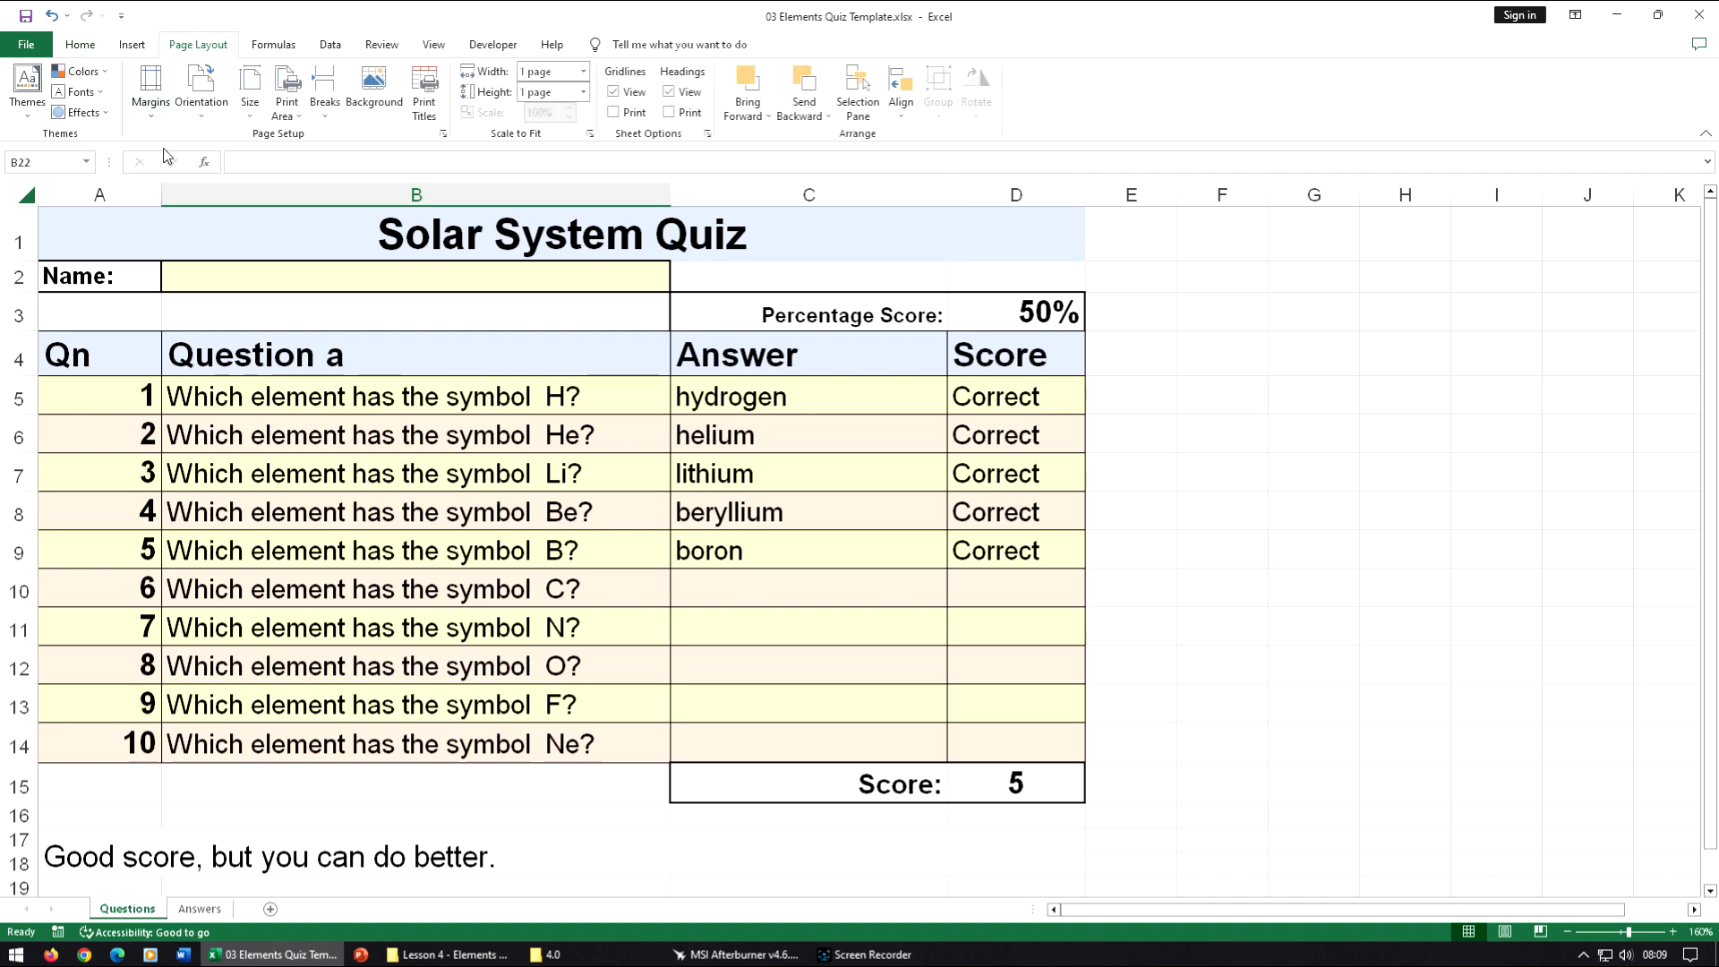
pyautogui.moveTo(97, 232)
pyautogui.mouseDown()
pyautogui.moveTo(280, 234)
pyautogui.moveTo(537, 318)
pyautogui.moveTo(1021, 783)
pyautogui.moveTo(1053, 888)
pyautogui.moveTo(1050, 839)
pyautogui.mouseUp()
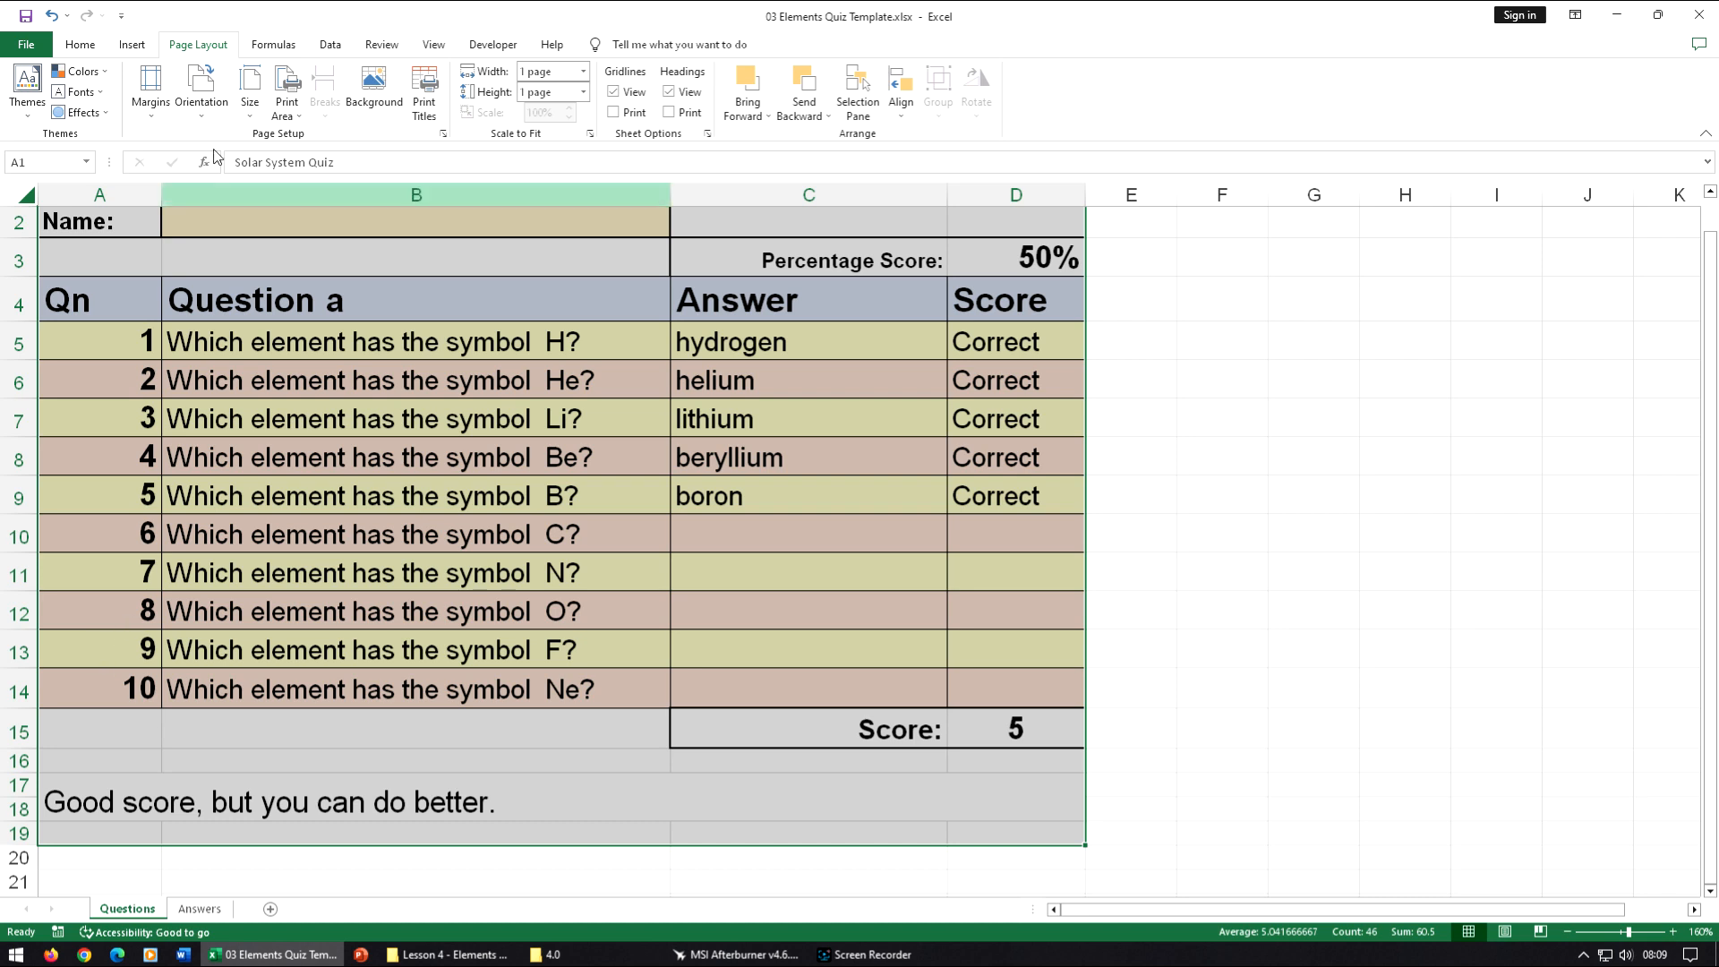
pyautogui.click(293, 115)
pyautogui.click(315, 146)
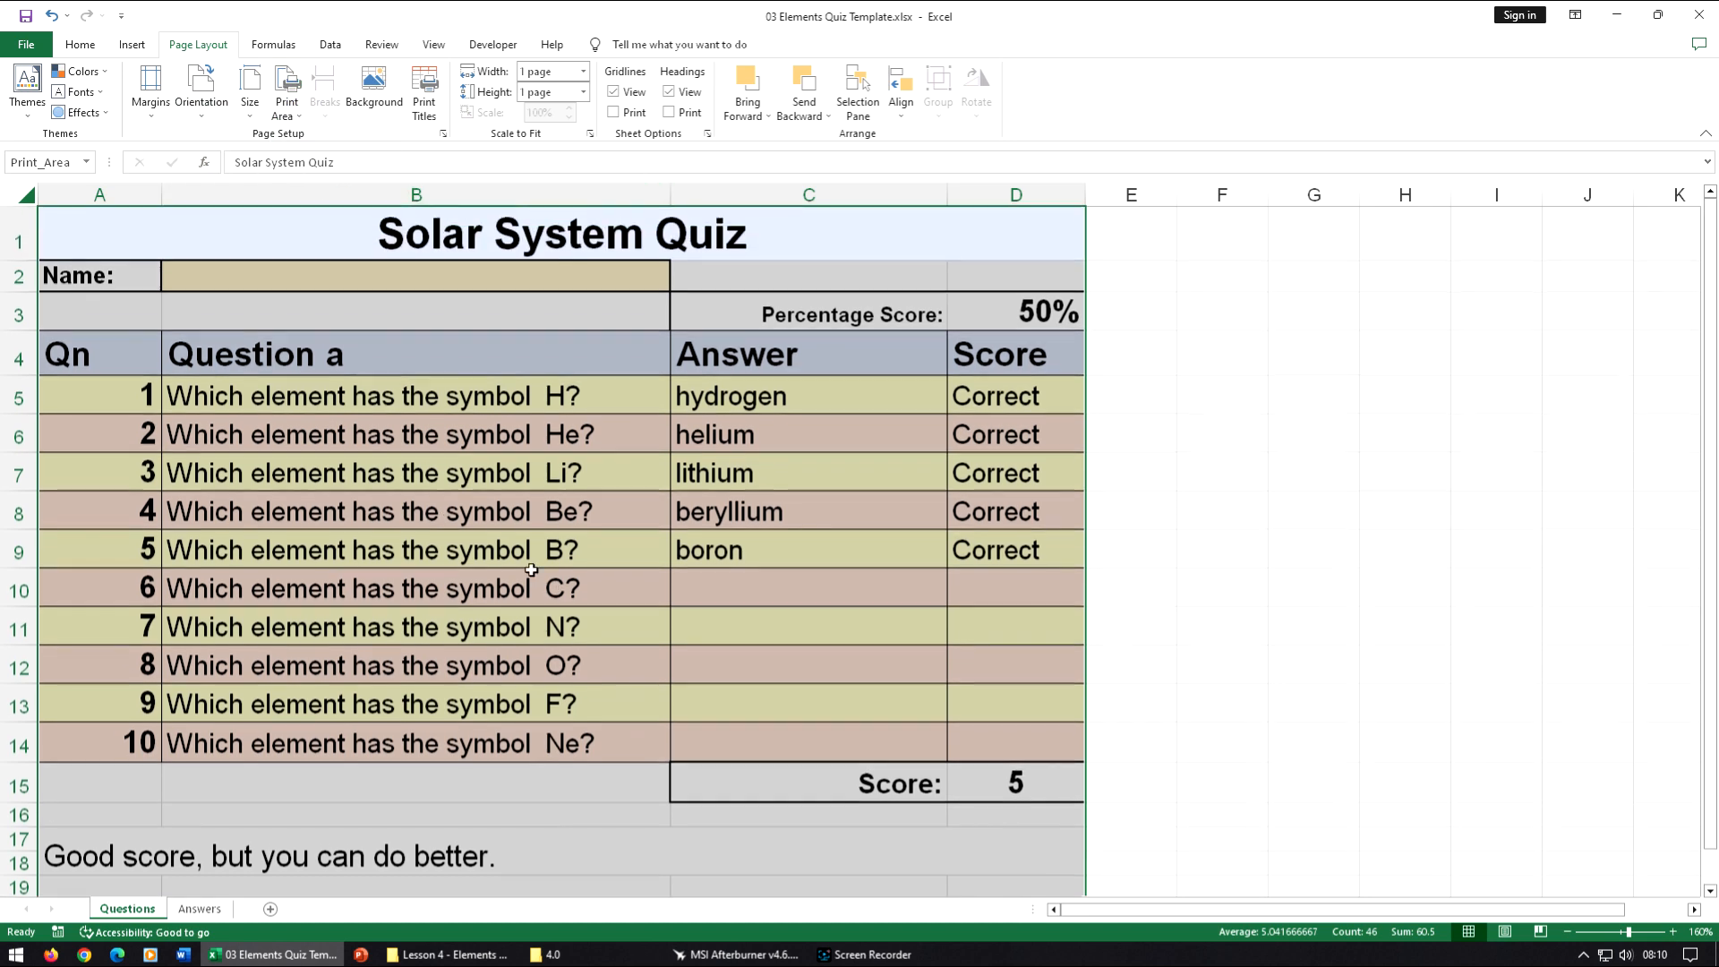
pyautogui.click(638, 563)
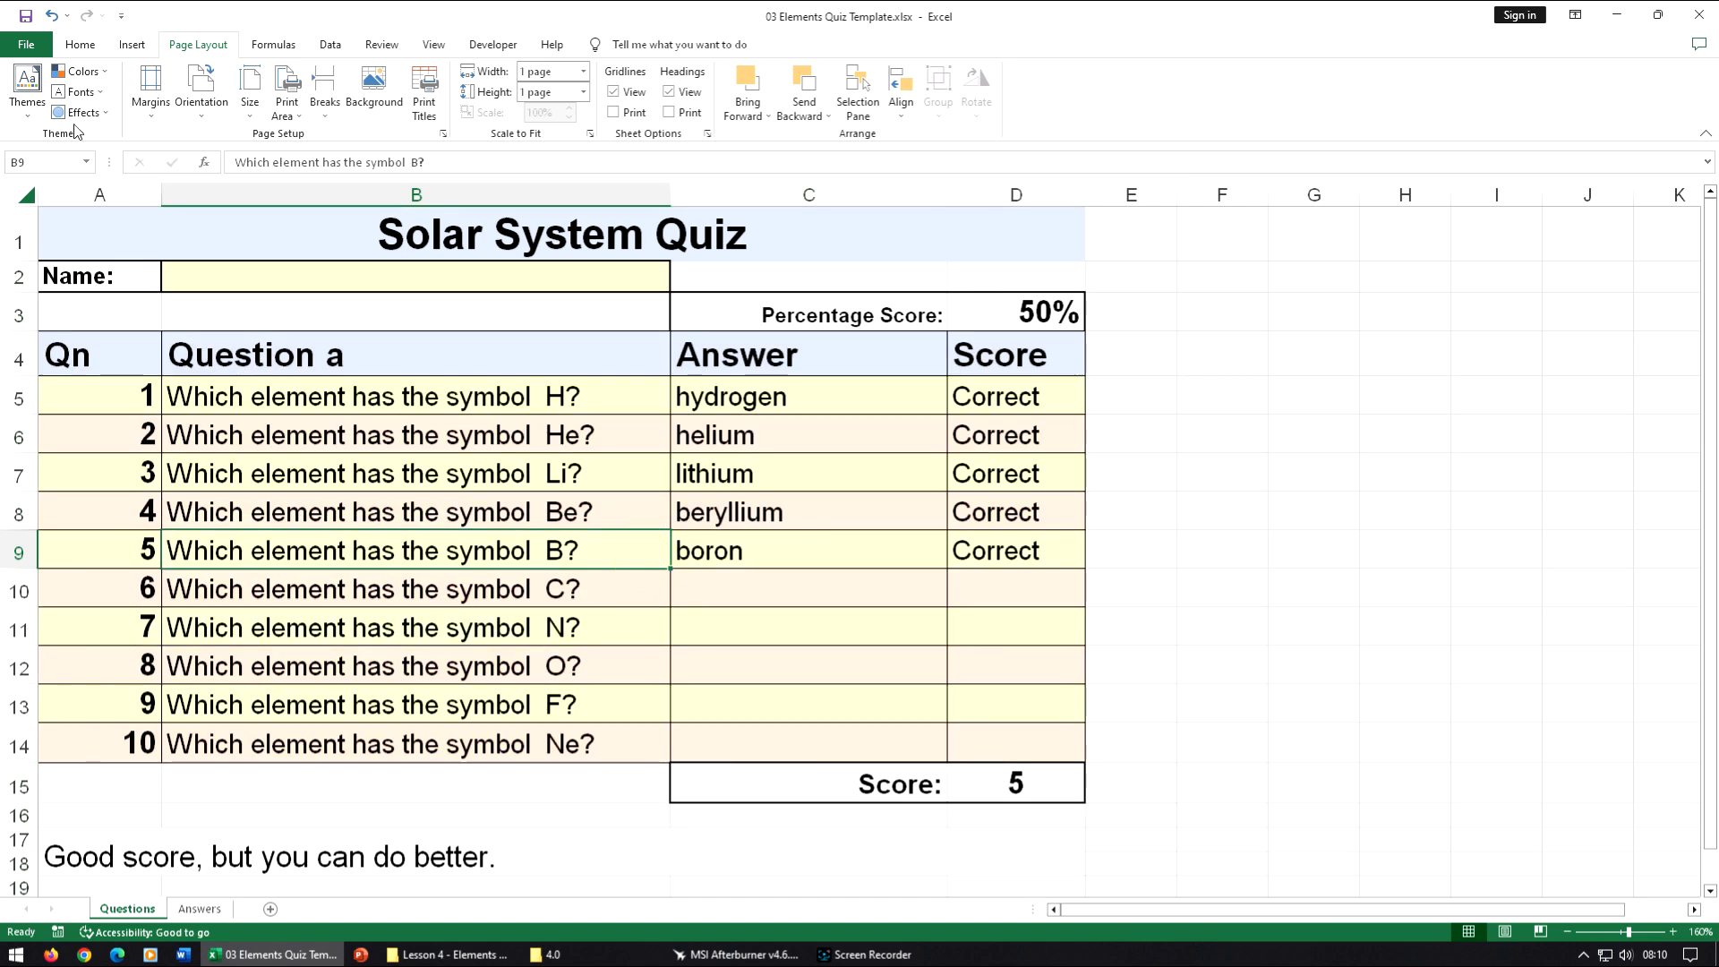
# Preview the printout of the Questions sheet, change its scaling to No Scaling, and return to the sheet.
pyautogui.click(26, 44)
pyautogui.click(63, 357)
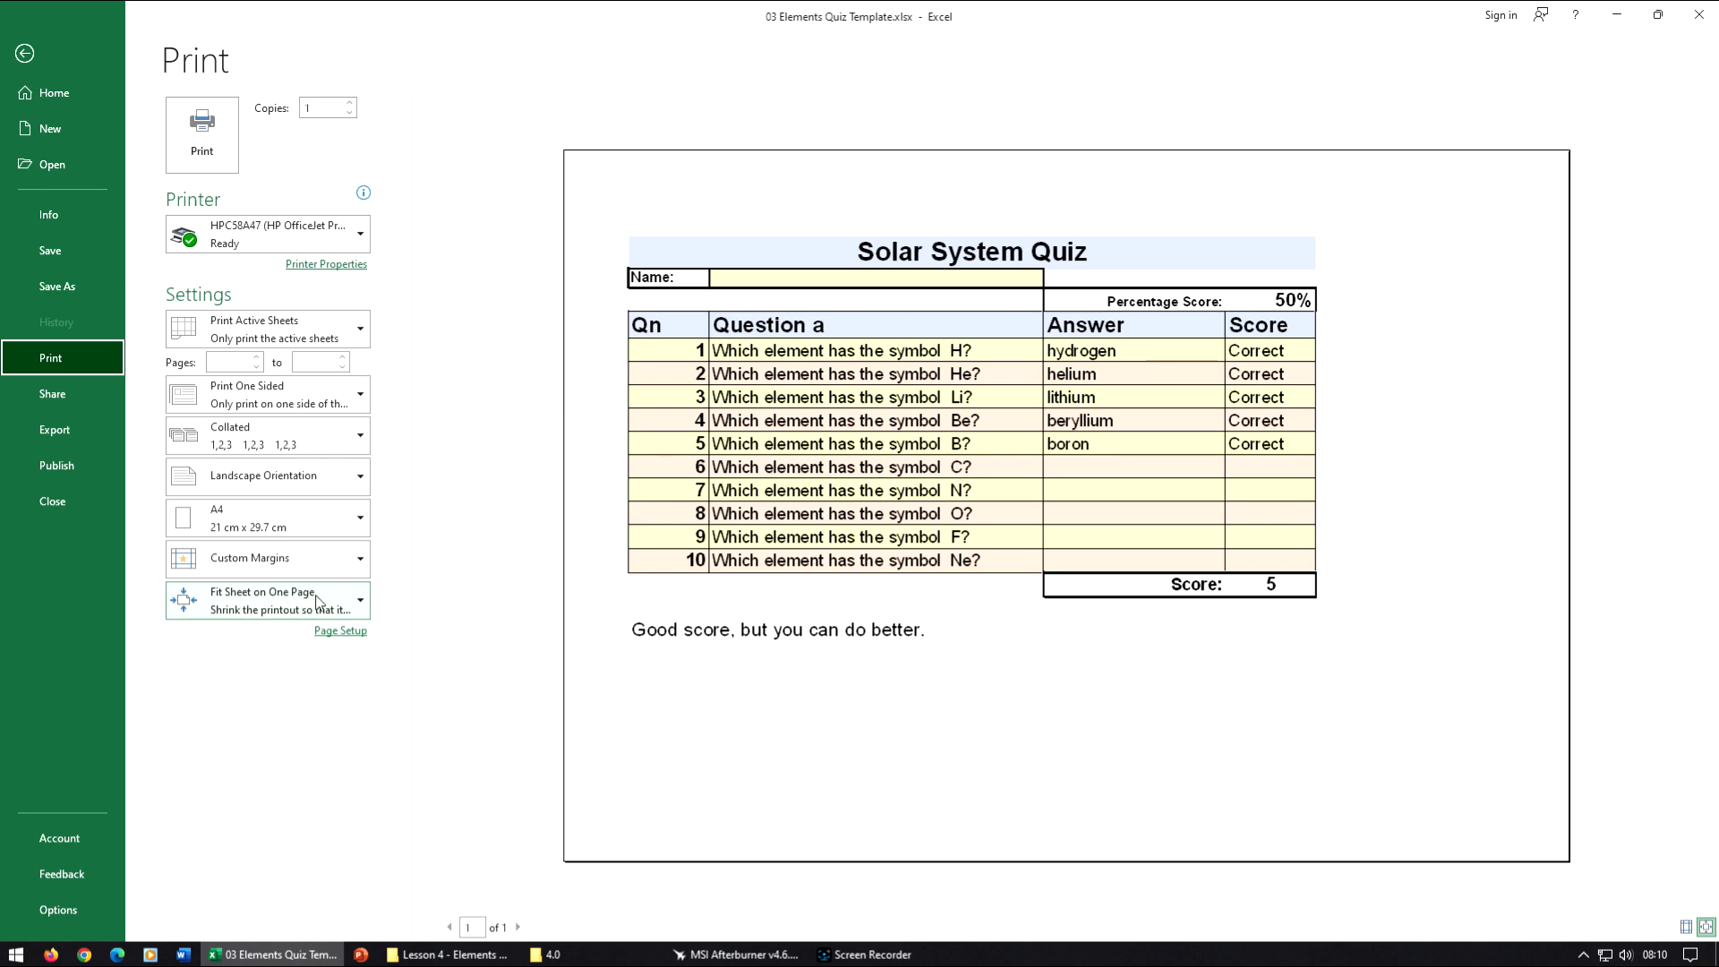
pyautogui.click(344, 603)
pyautogui.click(288, 645)
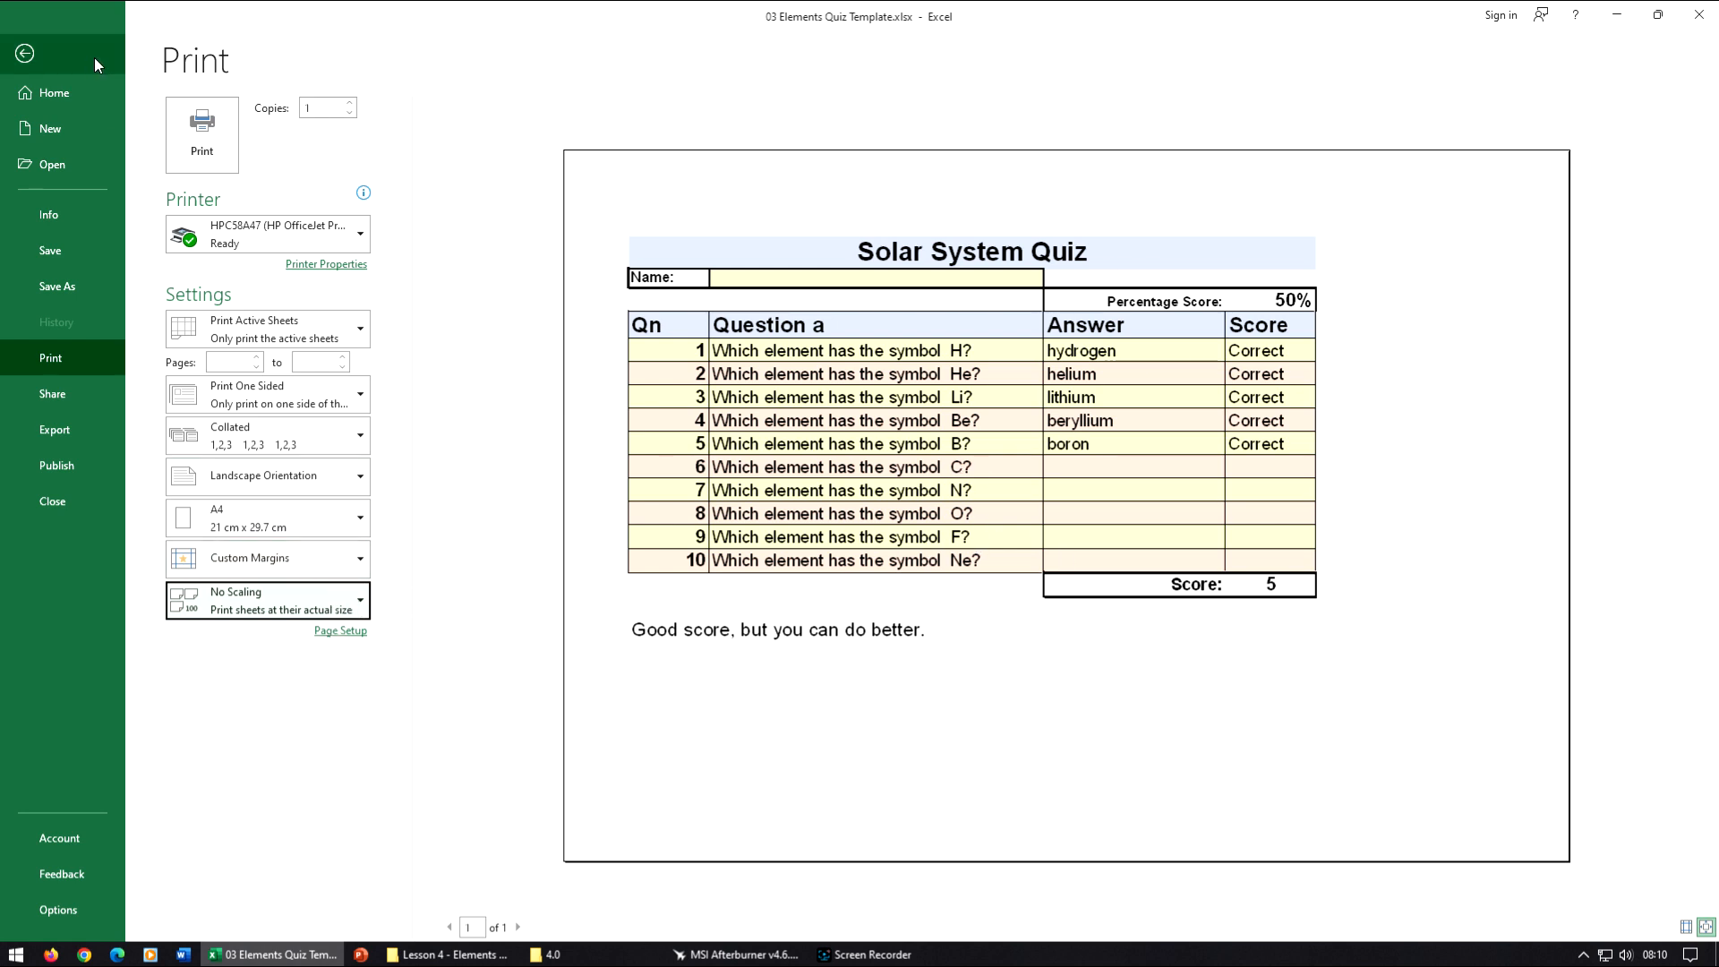
pyautogui.click(25, 54)
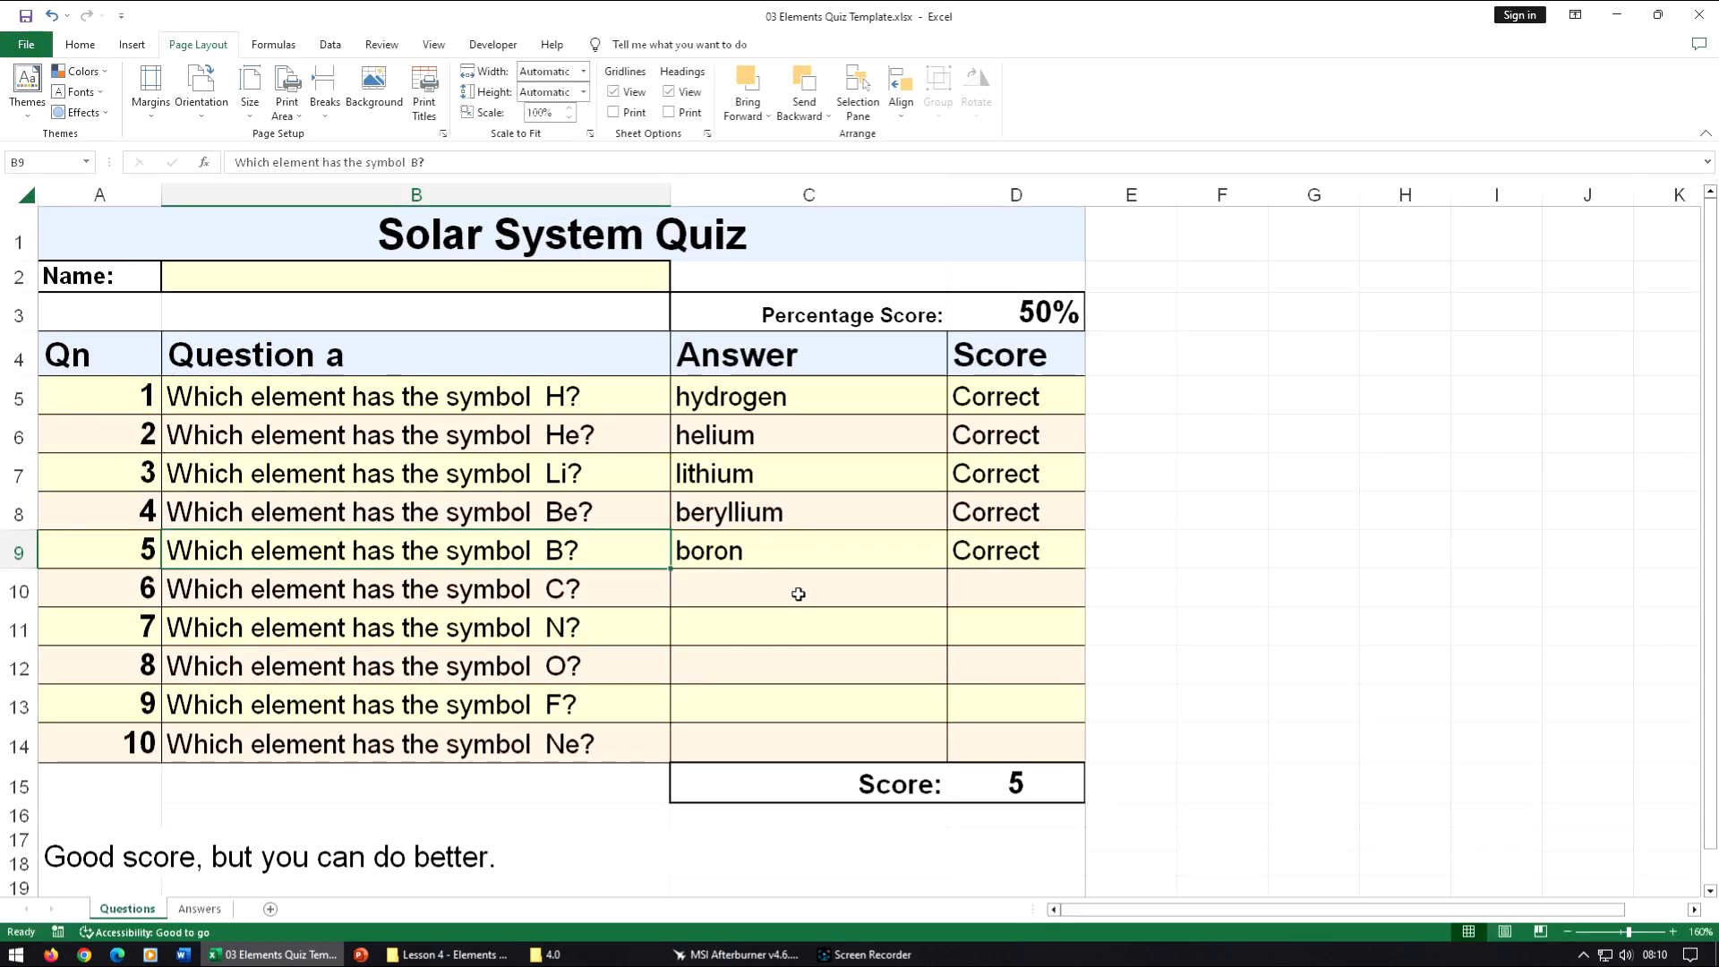
# Clear the test answers for questions 1 to 5 from cells C5:C9.
pyautogui.click(765, 583)
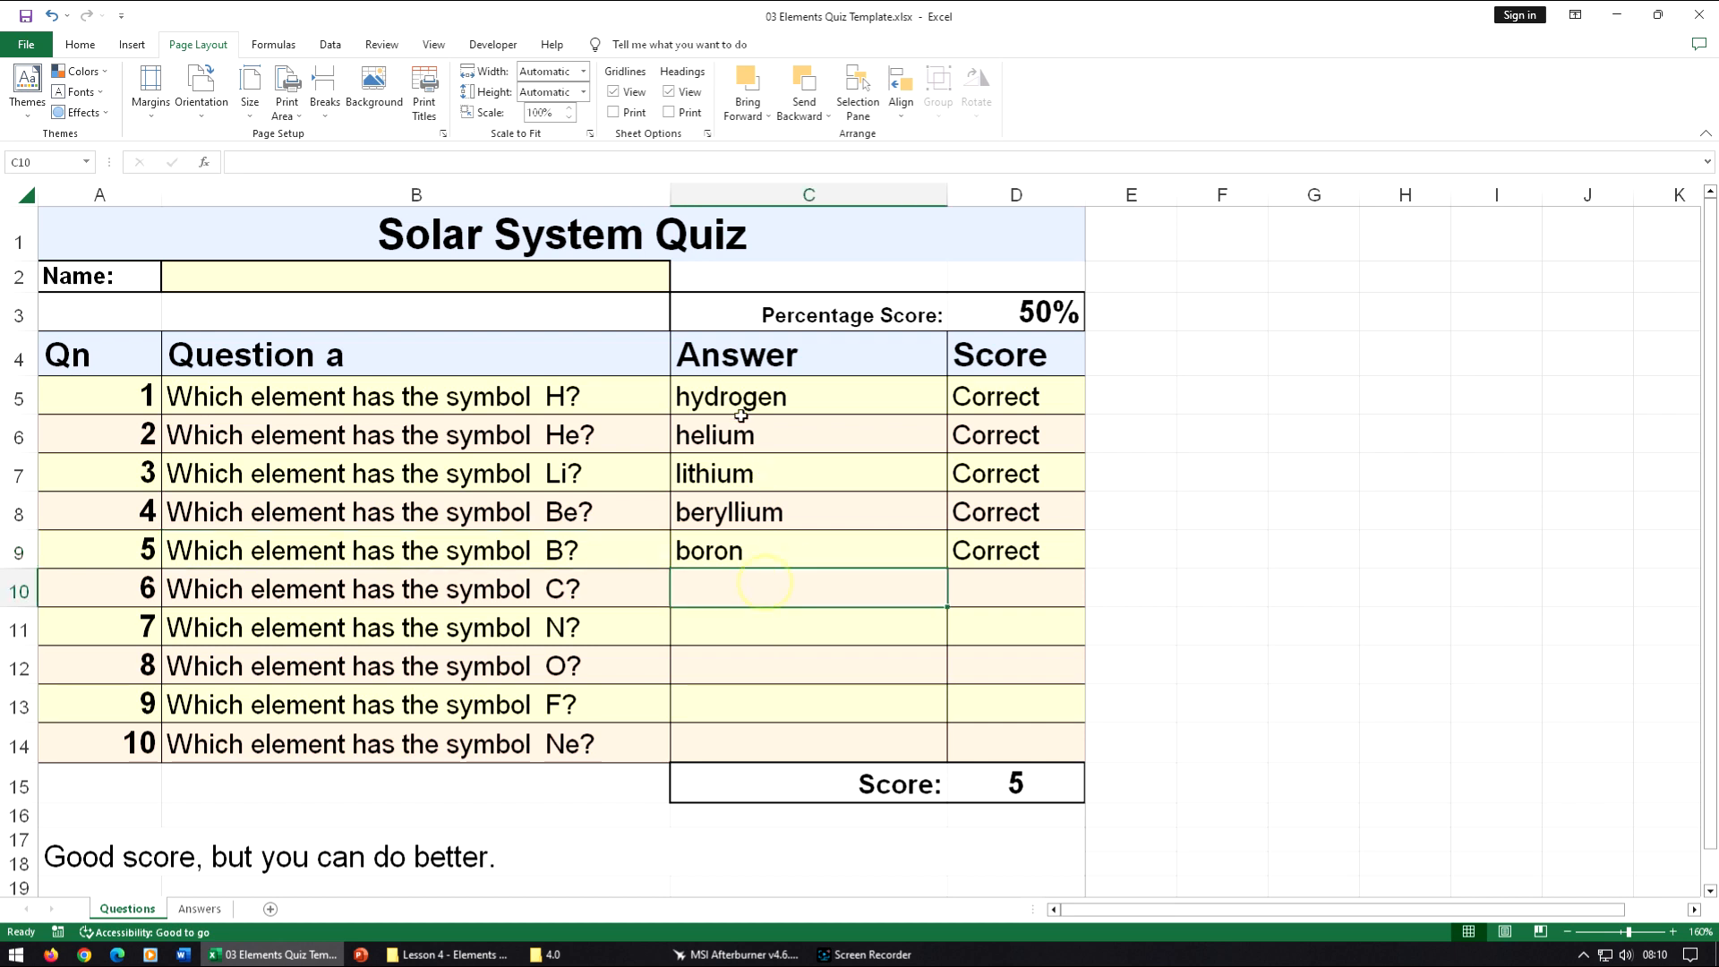
pyautogui.moveTo(736, 399); pyautogui.dragTo(740, 541)
pyautogui.press('Delete')
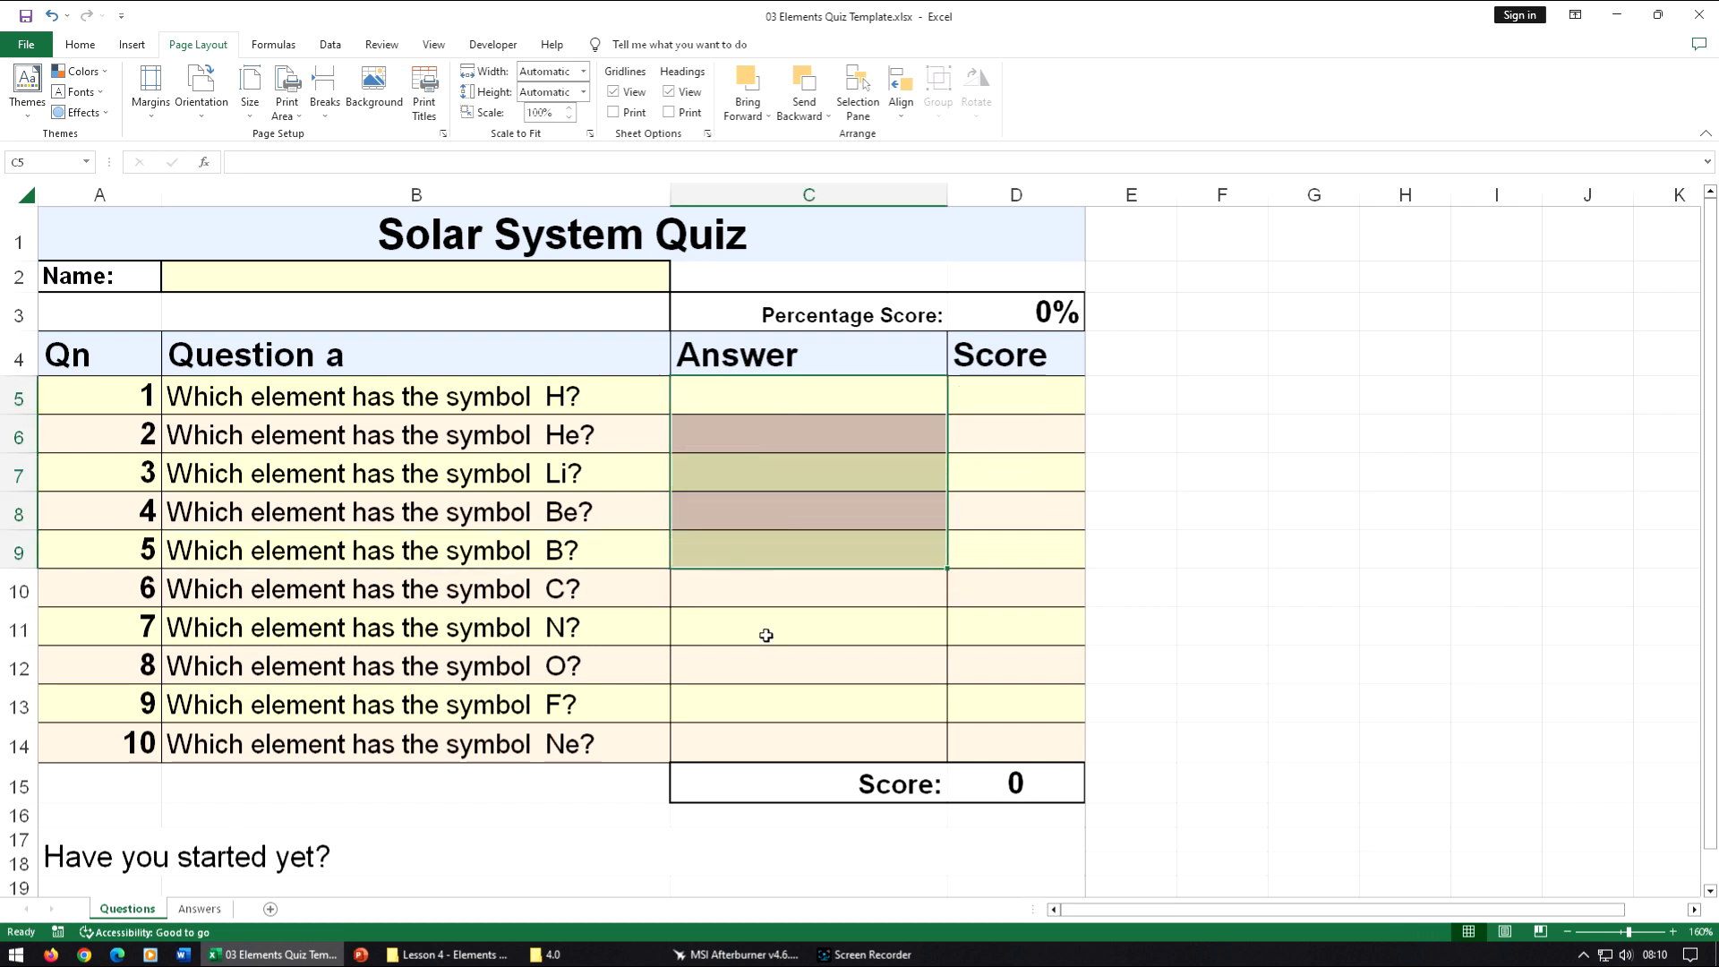
# Select the name entry cell B2 on the Questions sheet and hide the Answers sheet.
pyautogui.click(536, 269)
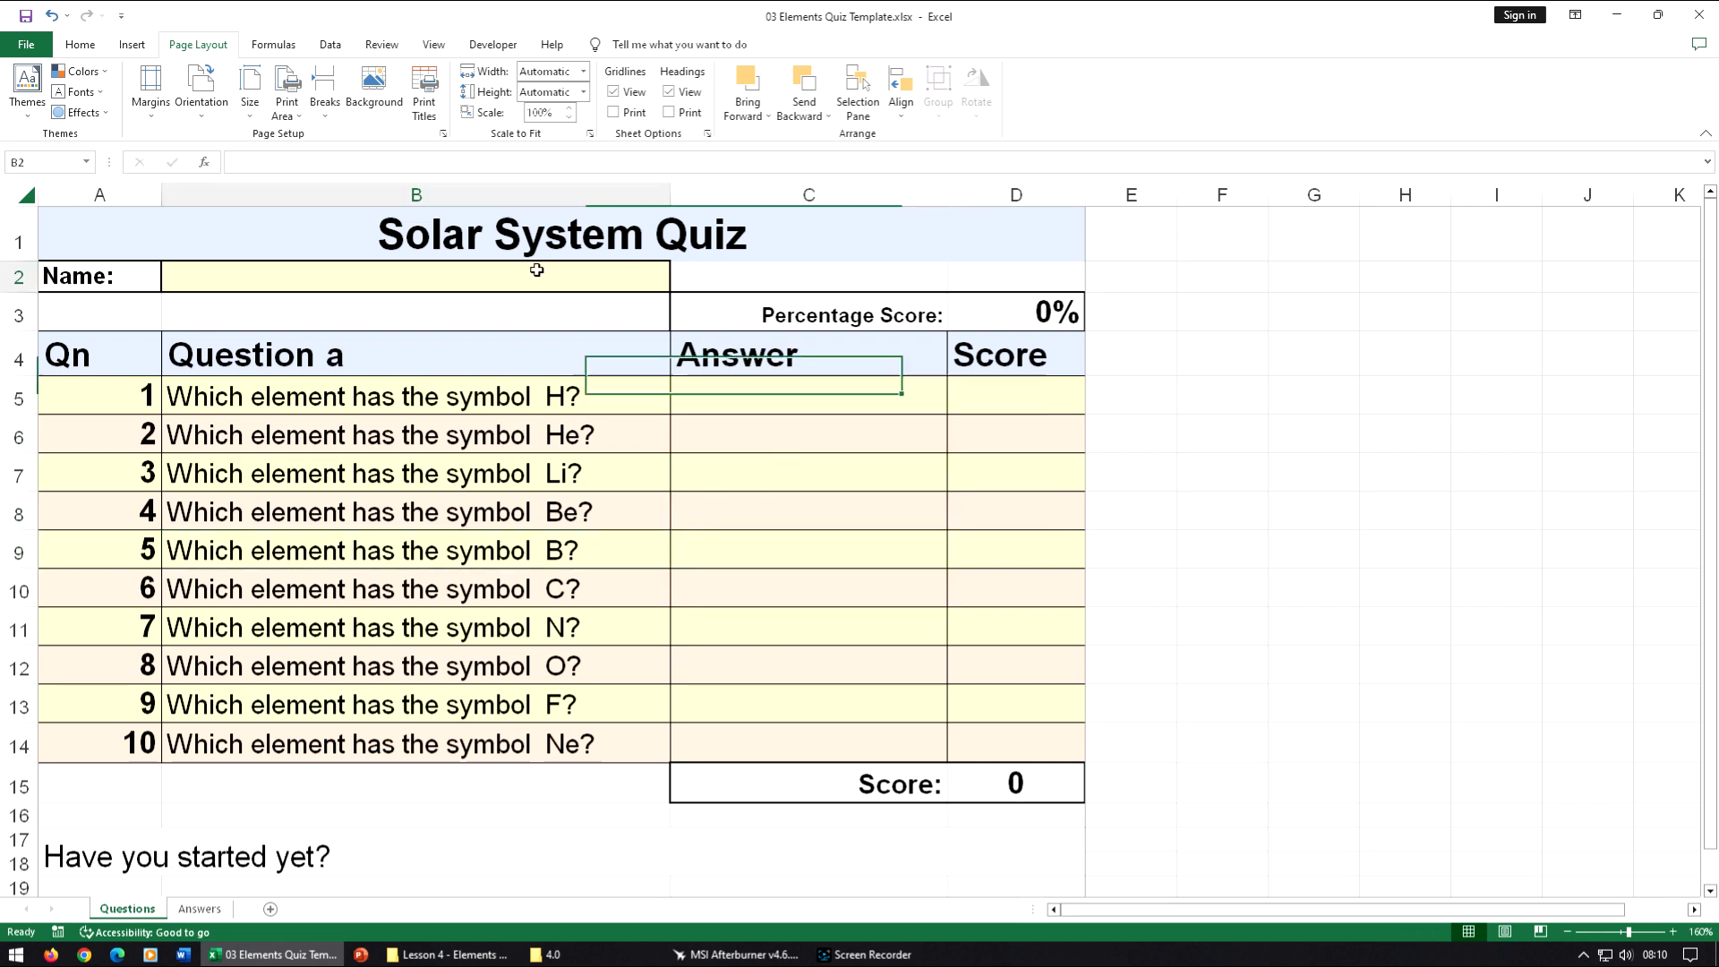
pyautogui.rightClick(199, 913)
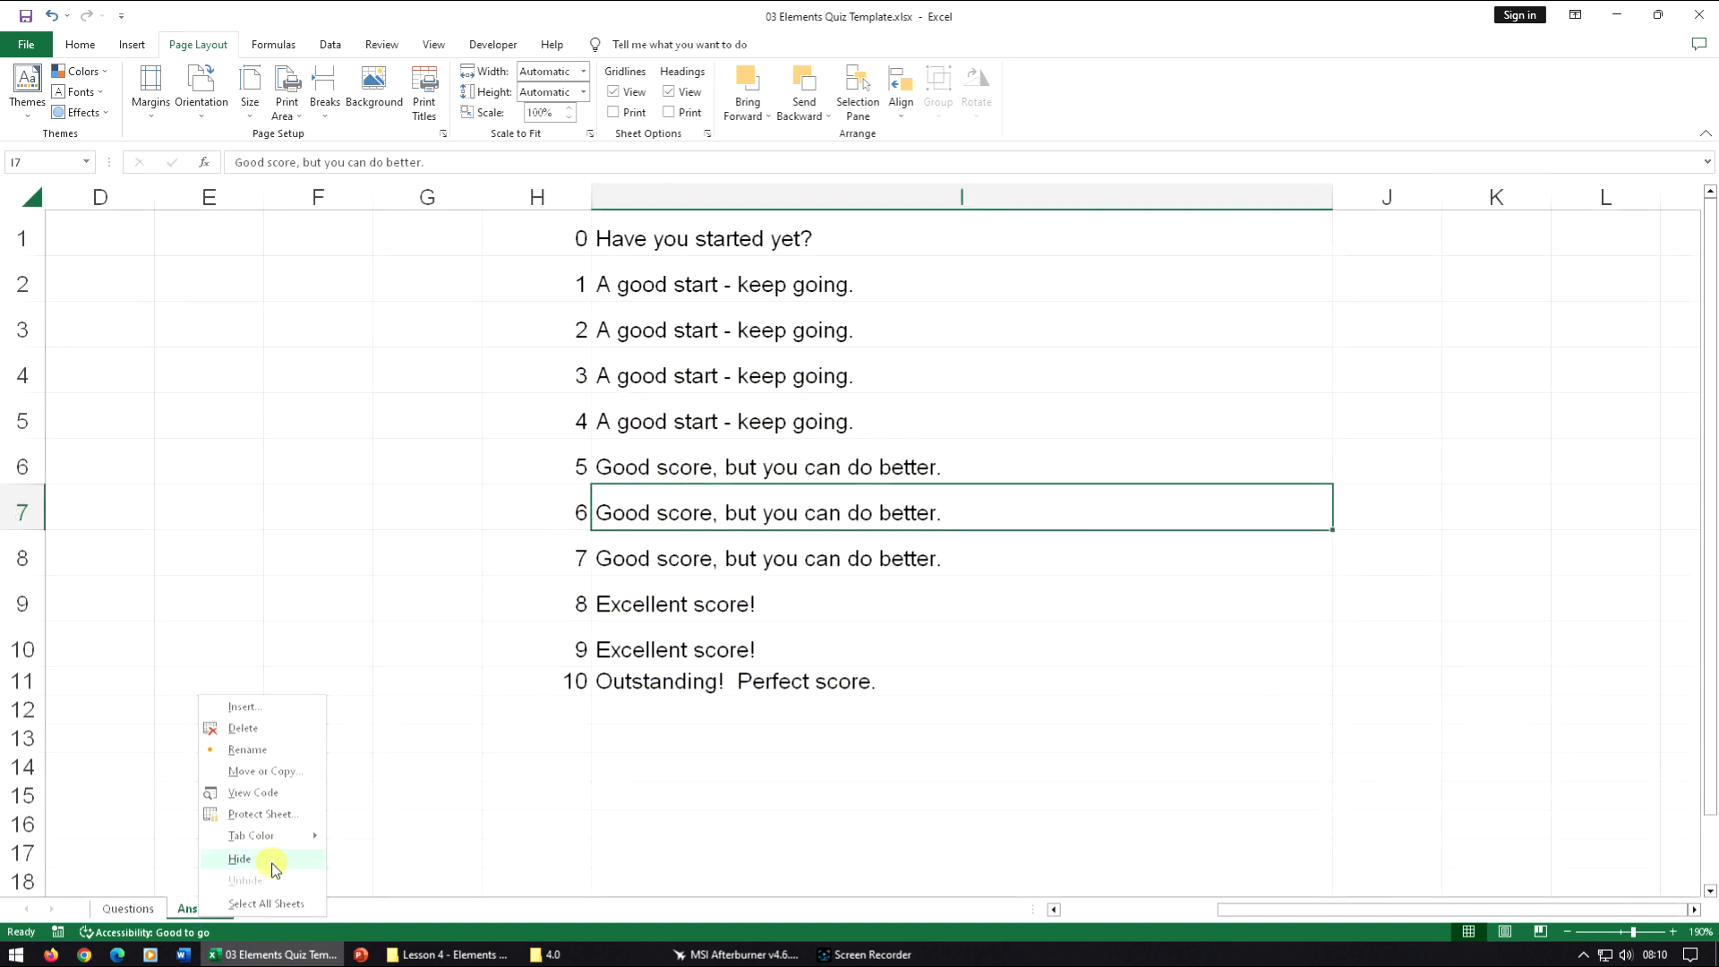
pyautogui.click(239, 859)
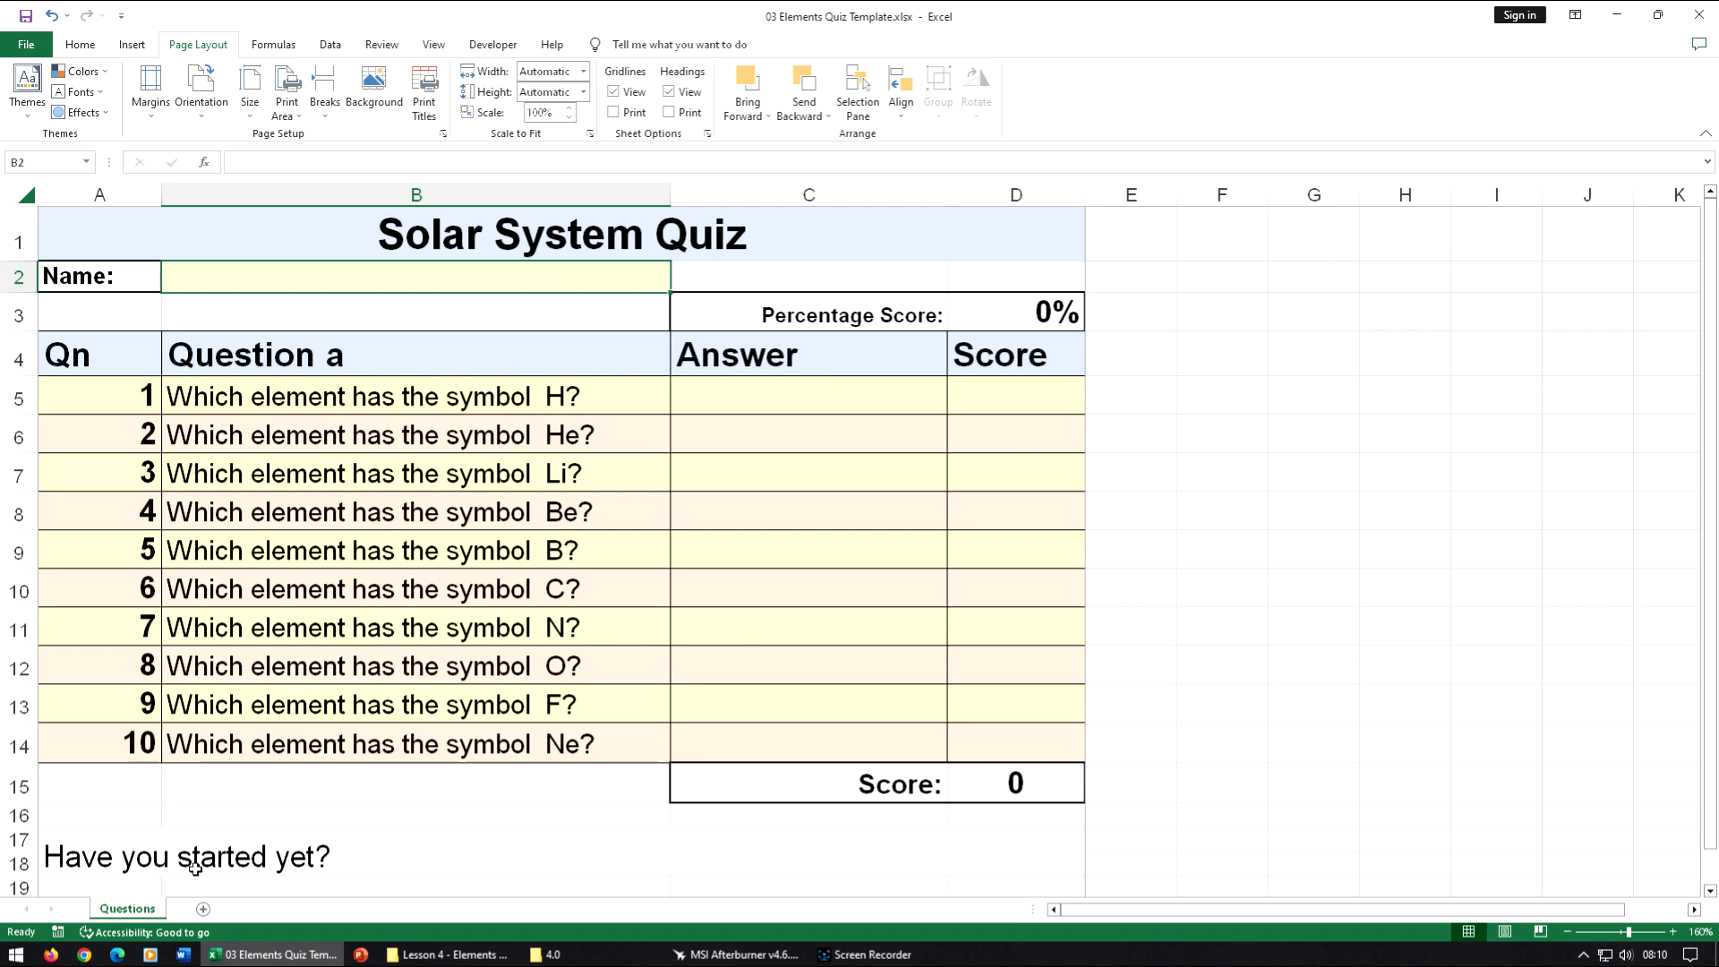
# Protect the Questions sheet with a password, keeping the selection of locked and unlocked cells allowed, and confirm the password.
pyautogui.rightClick(143, 918)
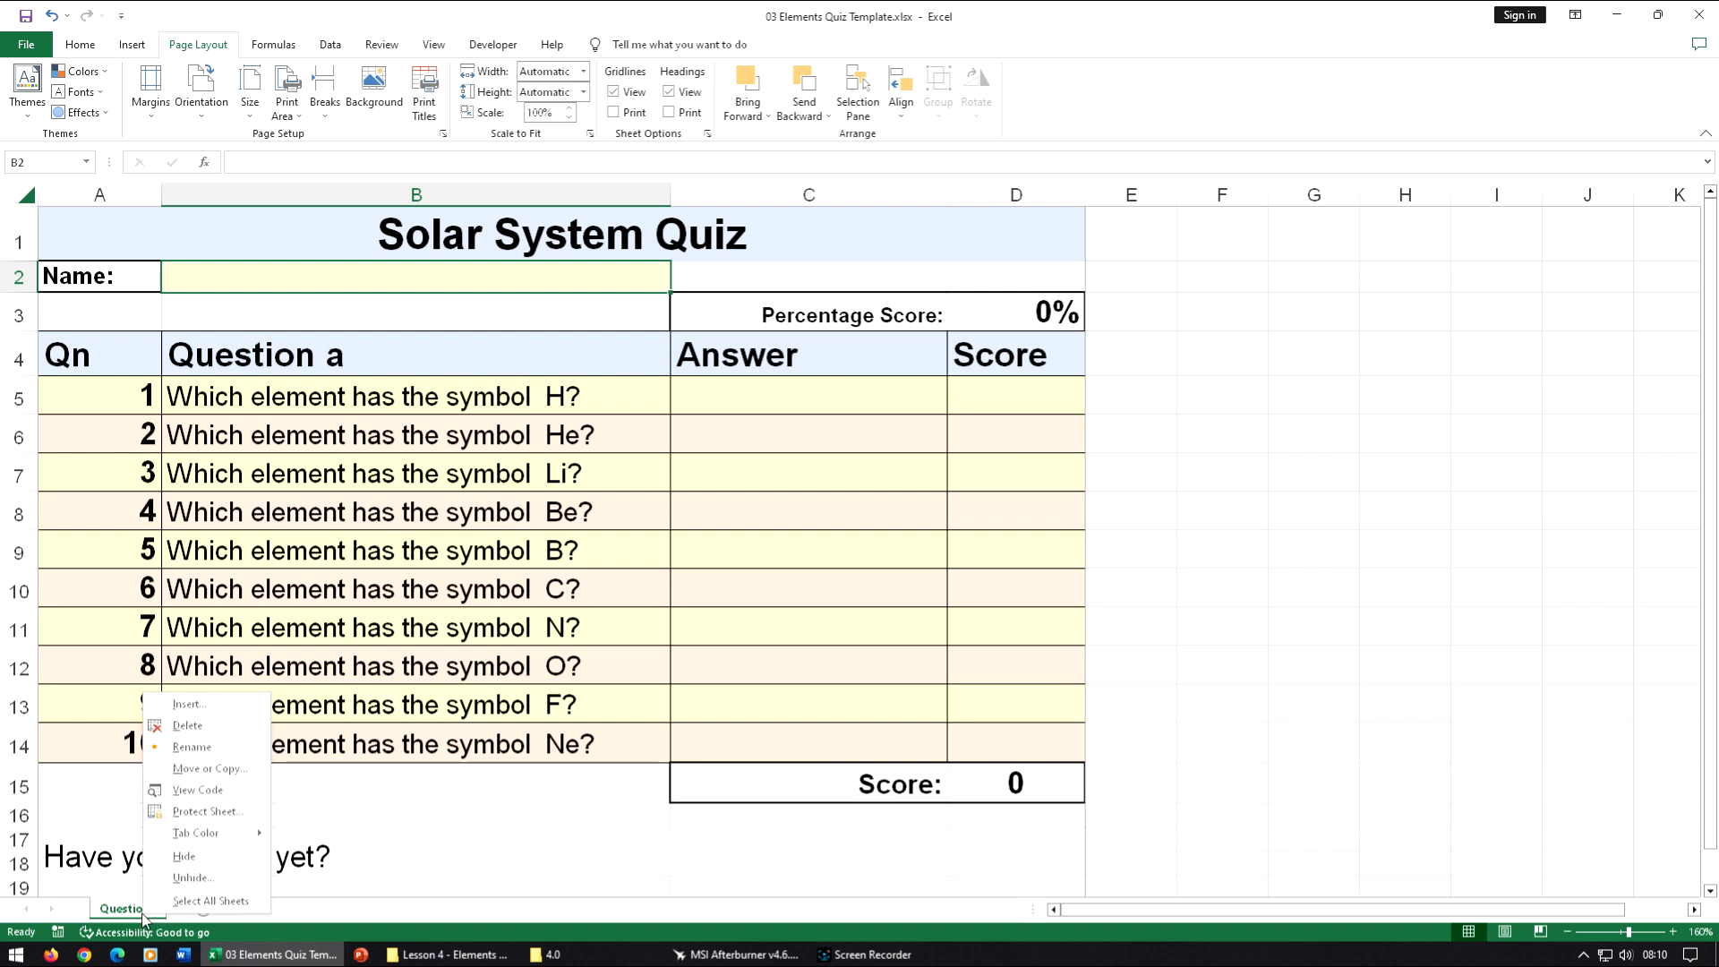
pyautogui.click(229, 813)
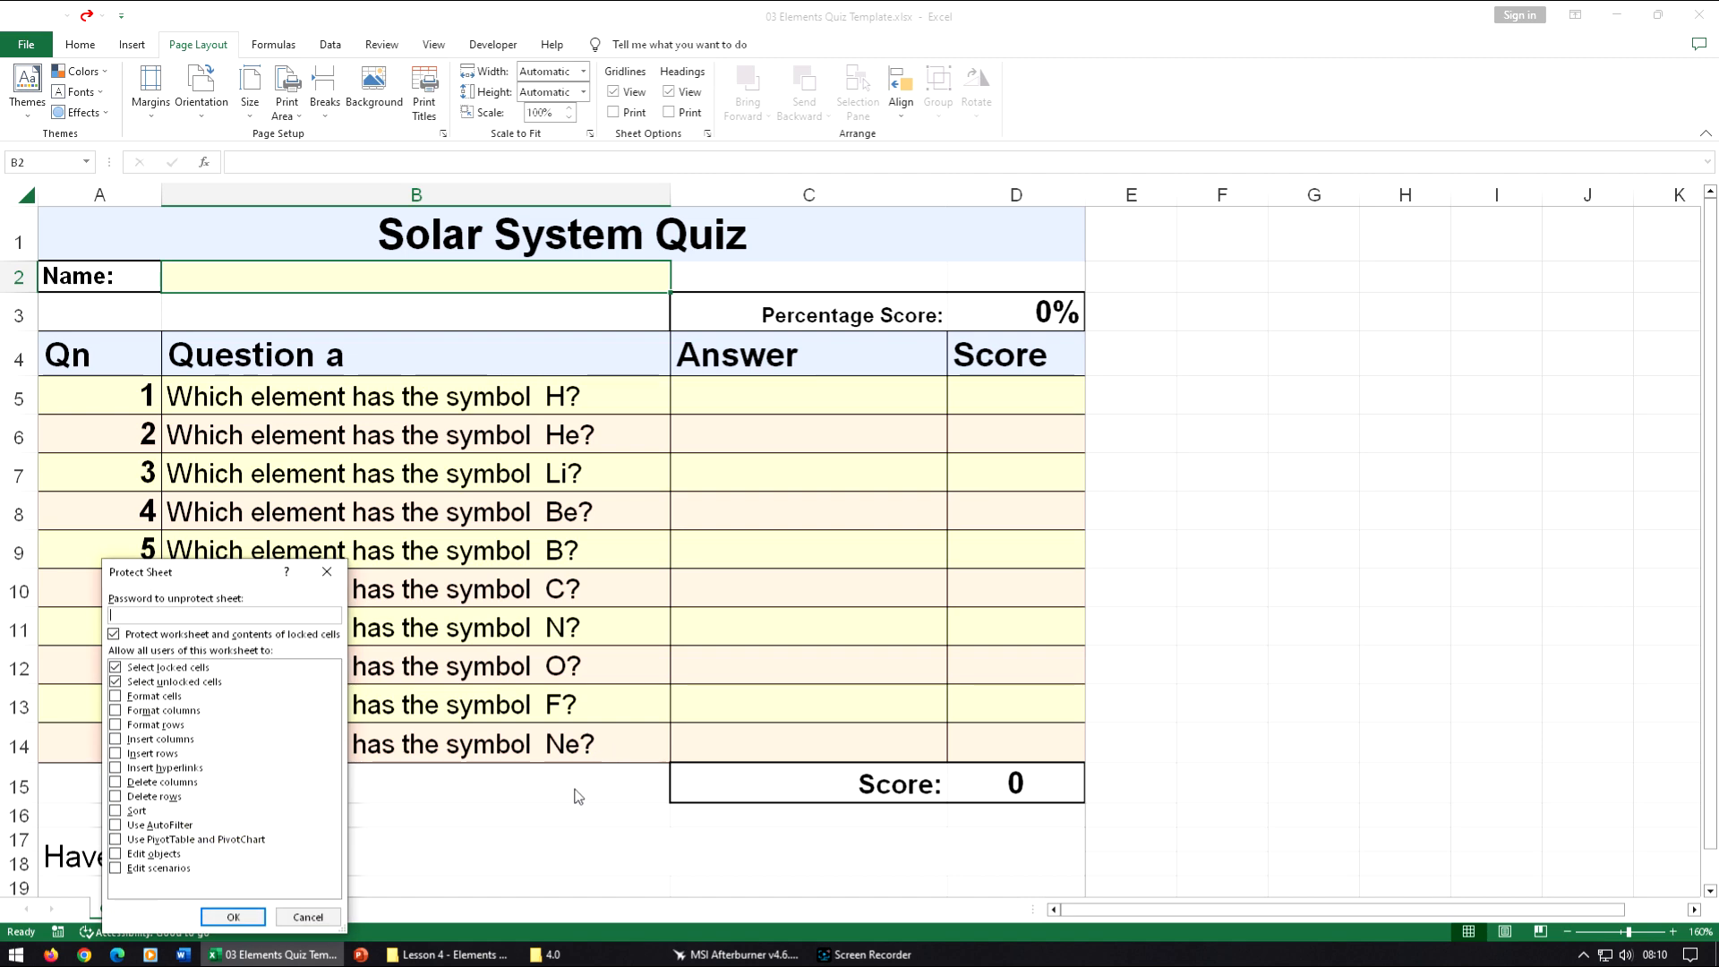
pyautogui.click(232, 915)
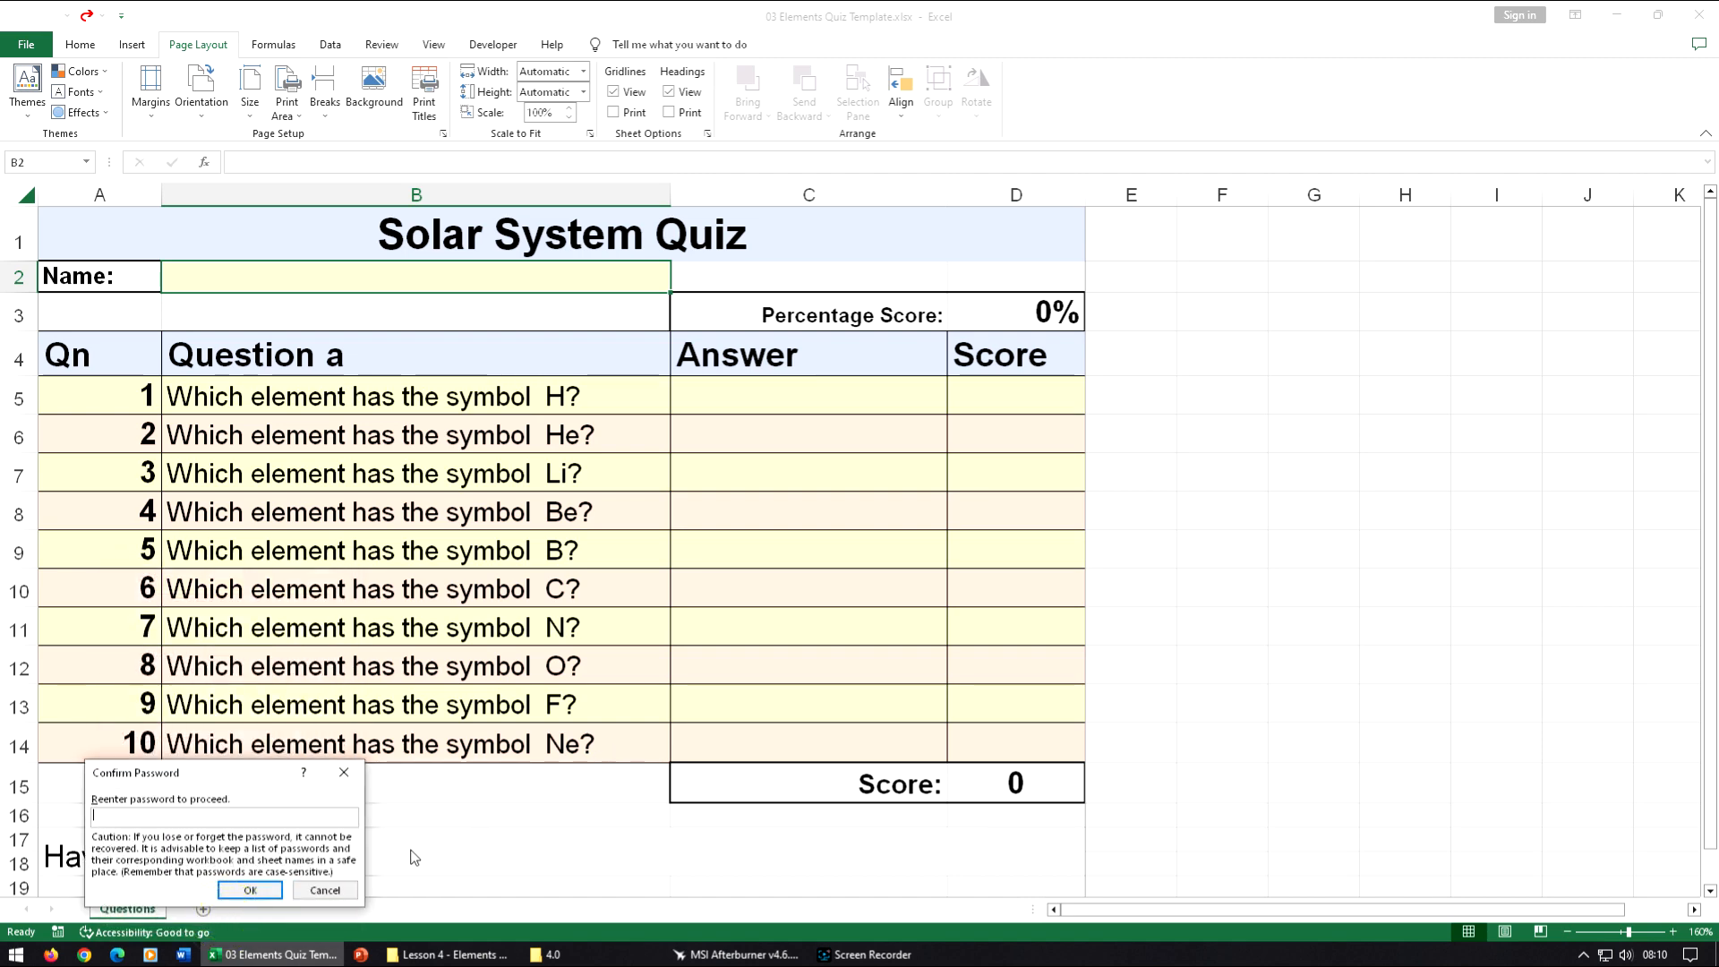
pyautogui.click(258, 893)
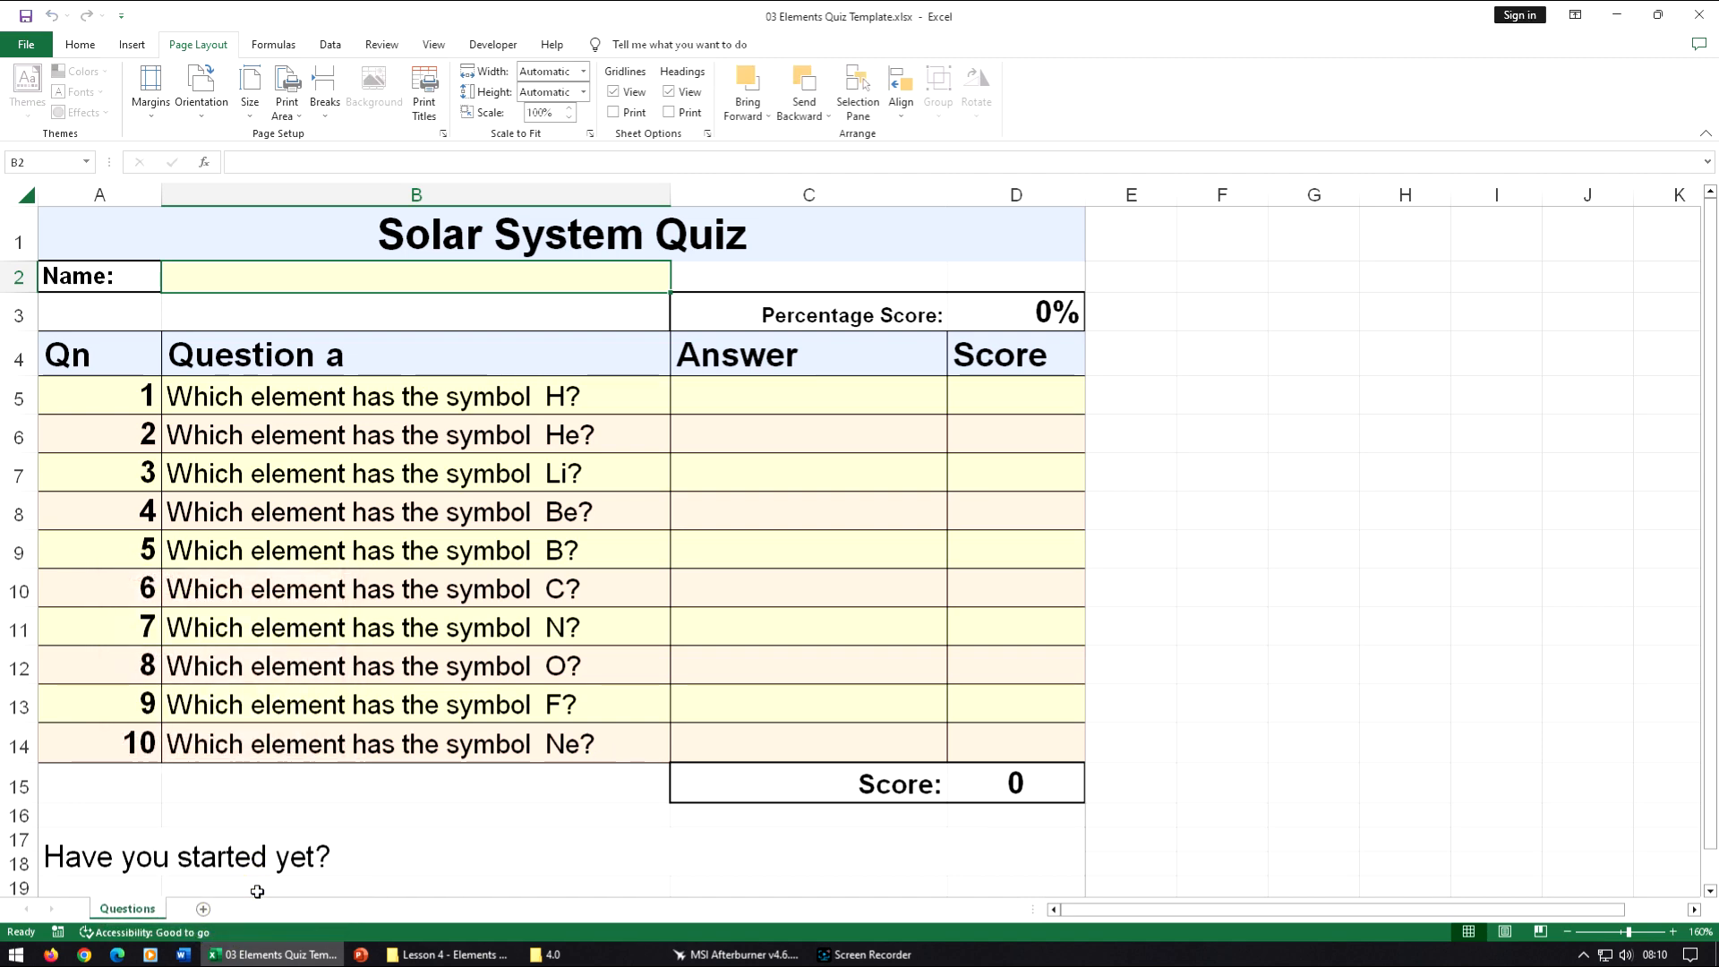
# Check the Questions sheet's available sheet commands and protect the workbook's structure with a password, entering it again to confirm.
pyautogui.rightClick(148, 909)
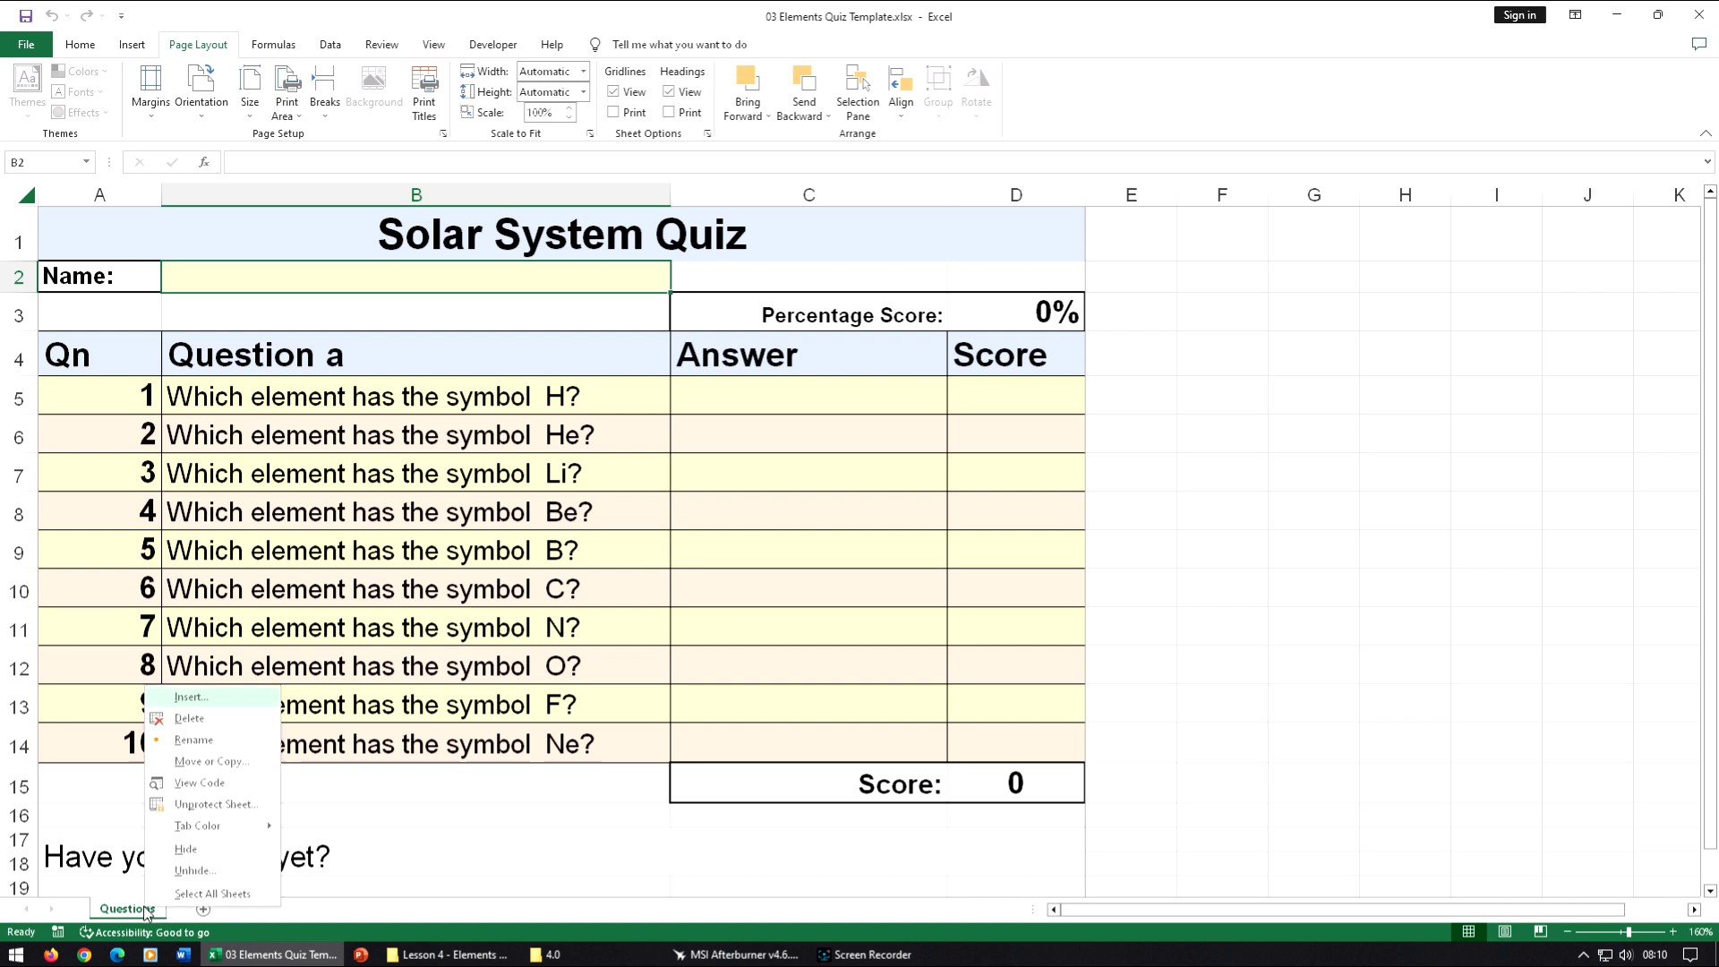
pyautogui.click(367, 829)
pyautogui.click(330, 46)
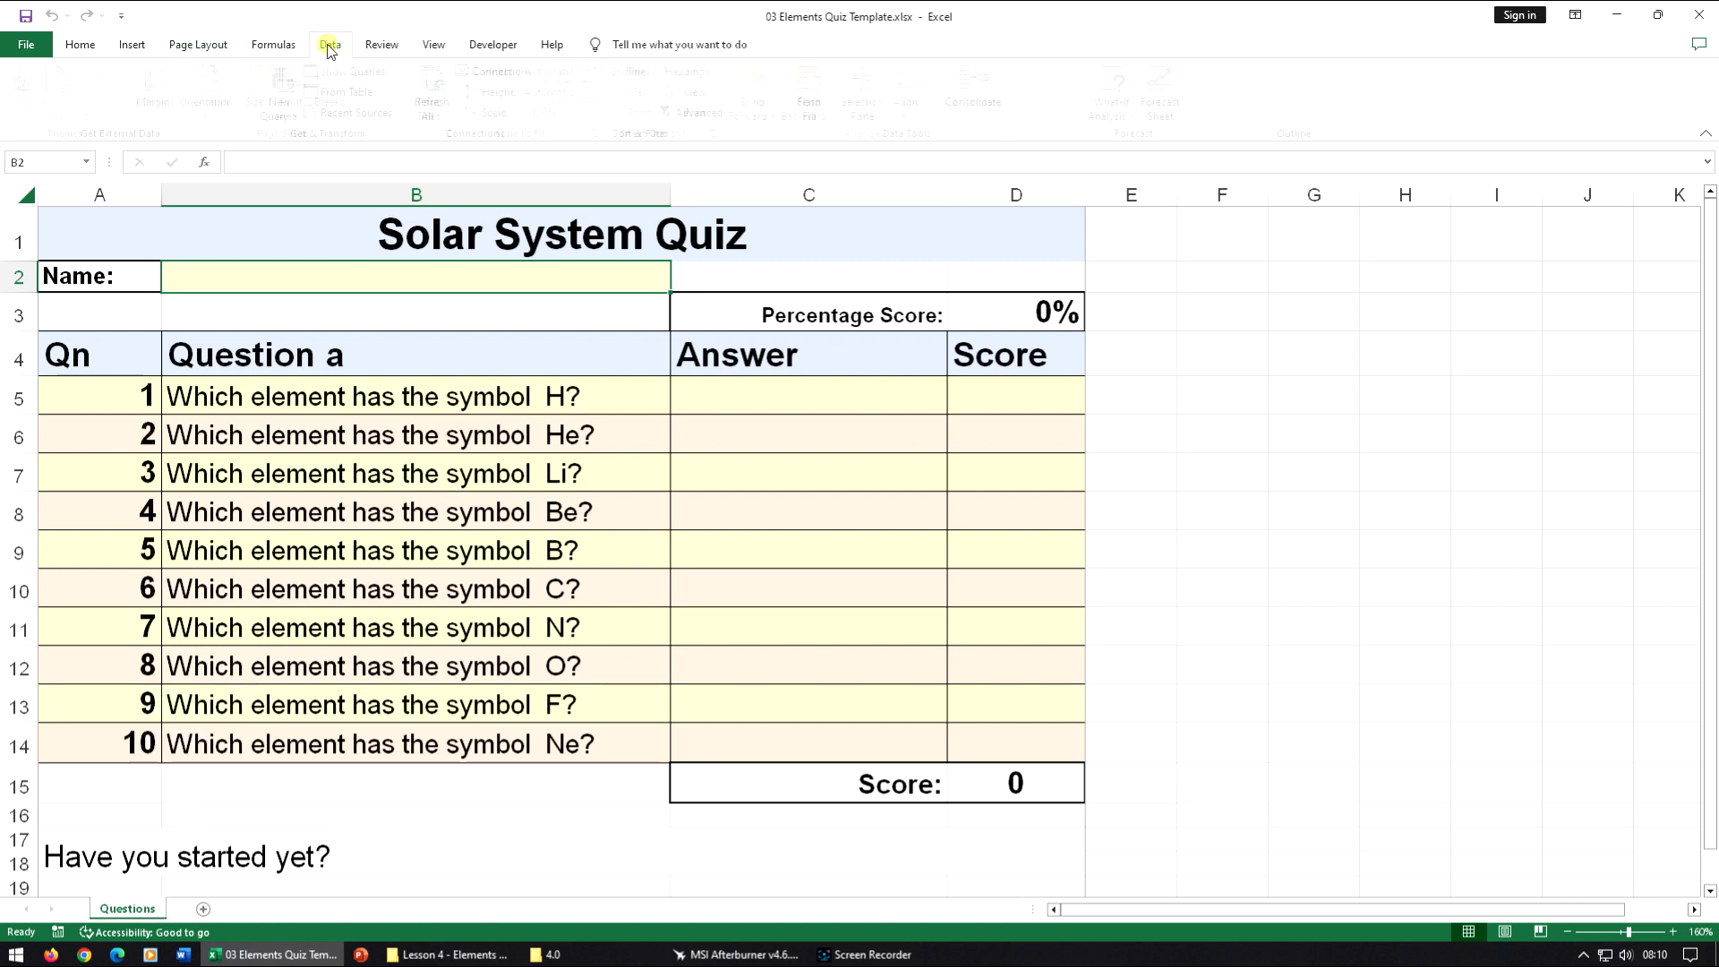
pyautogui.click(381, 46)
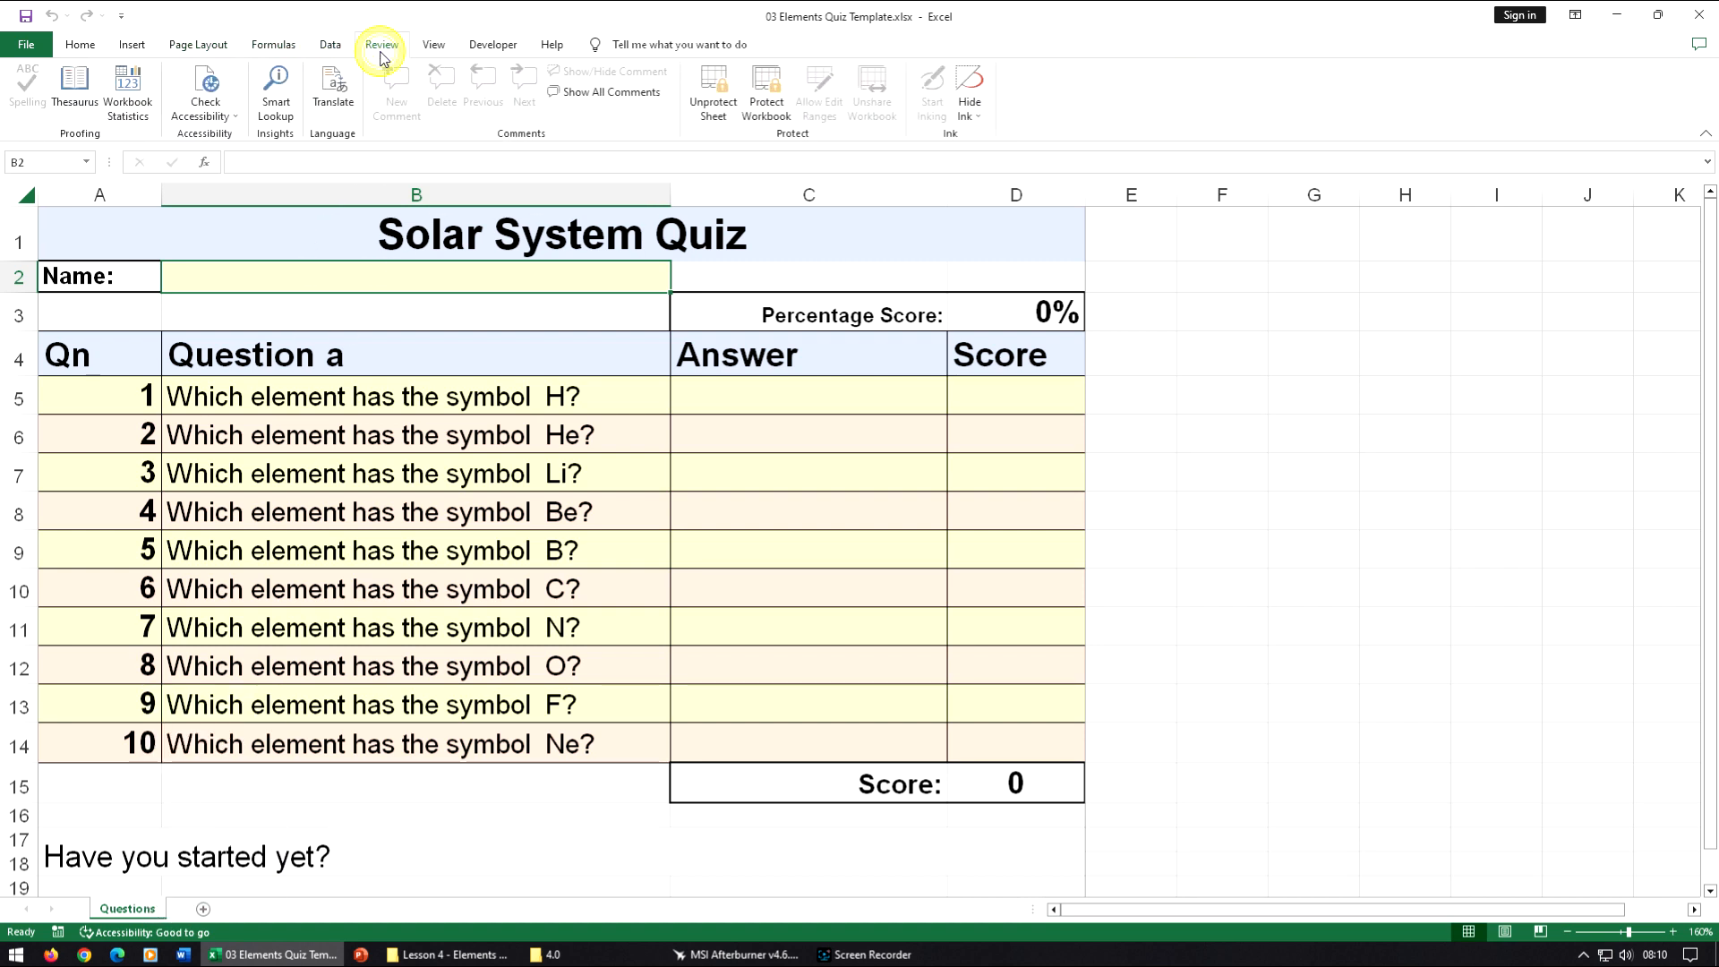
pyautogui.click(776, 115)
pyautogui.write('•••')
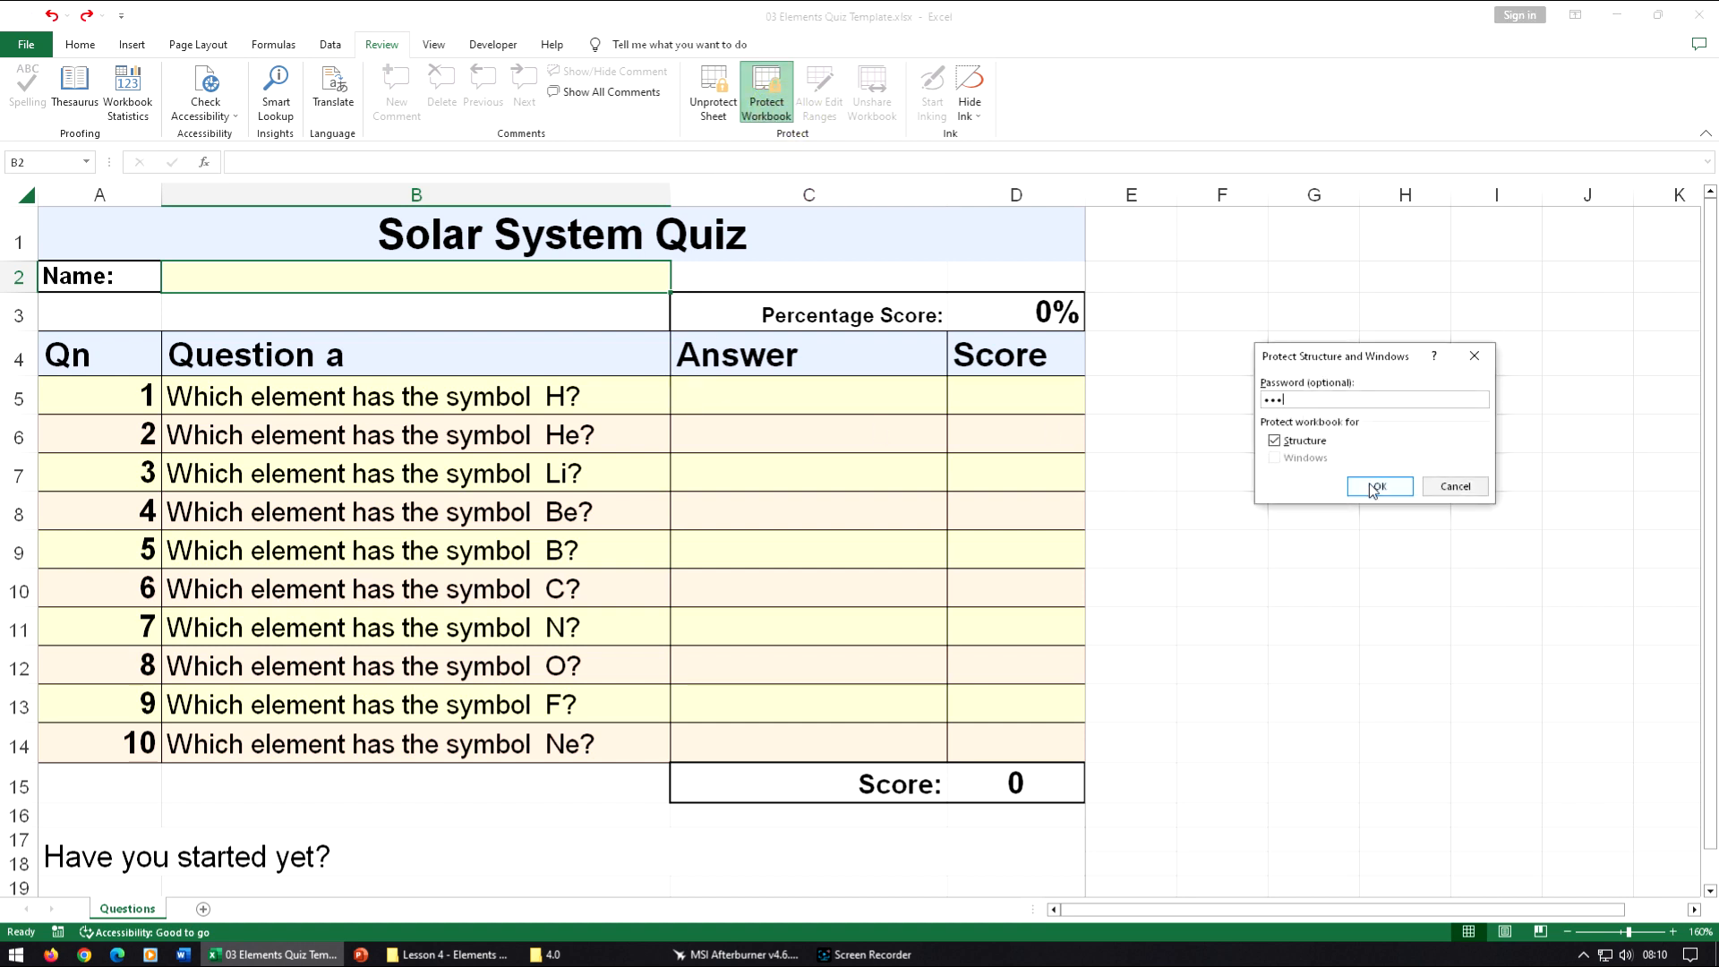
pyautogui.click(1377, 487)
pyautogui.write('•••')
pyautogui.click(1383, 498)
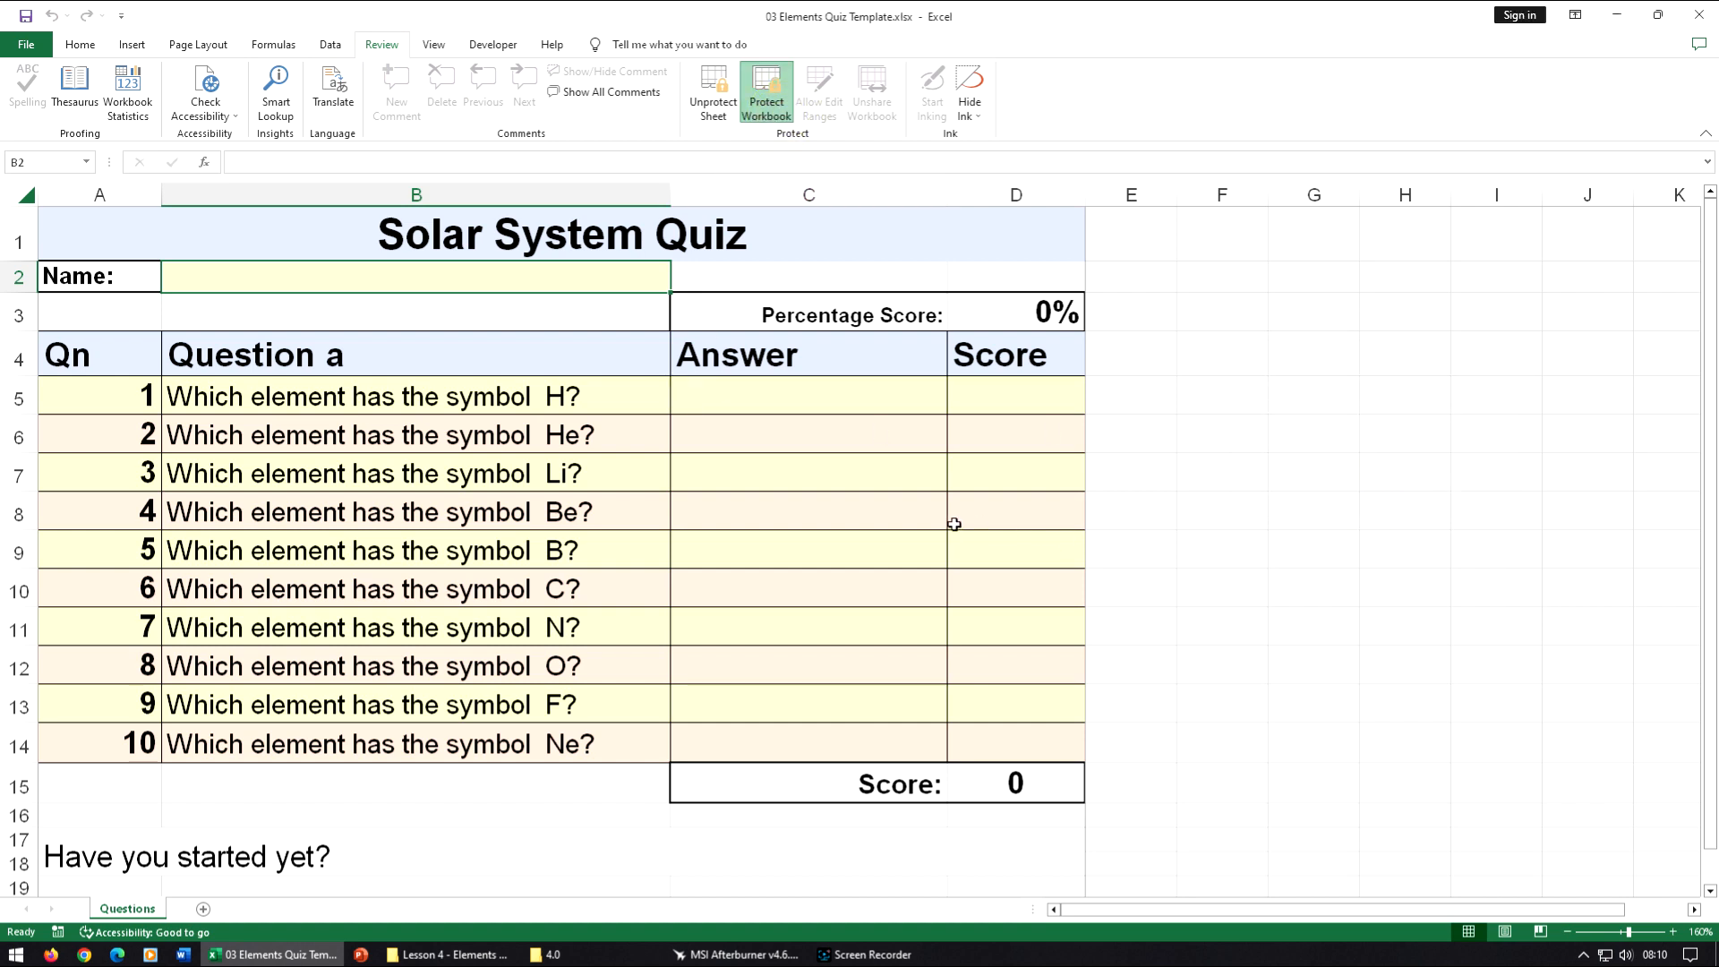
# Check the protection by trying answer cells C5 and C6, score cell D5 and the sheet commands of the Questions sheet.
pyautogui.click(818, 399)
pyautogui.doubleClick(823, 433)
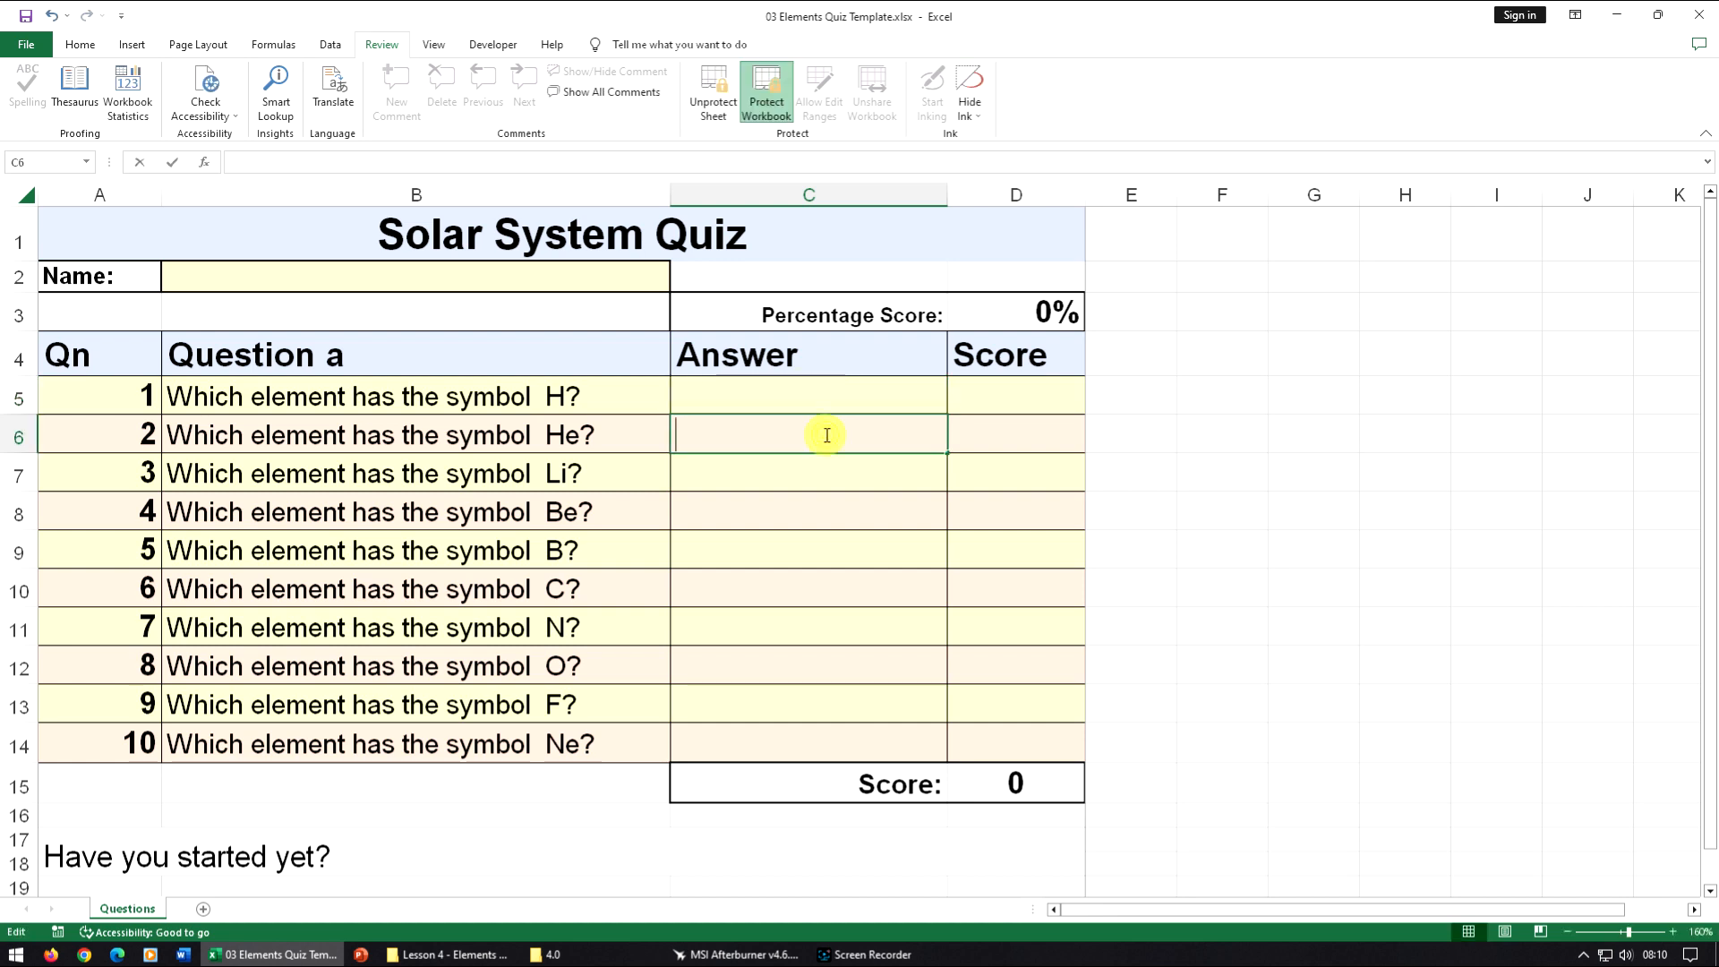
pyautogui.click(1002, 396)
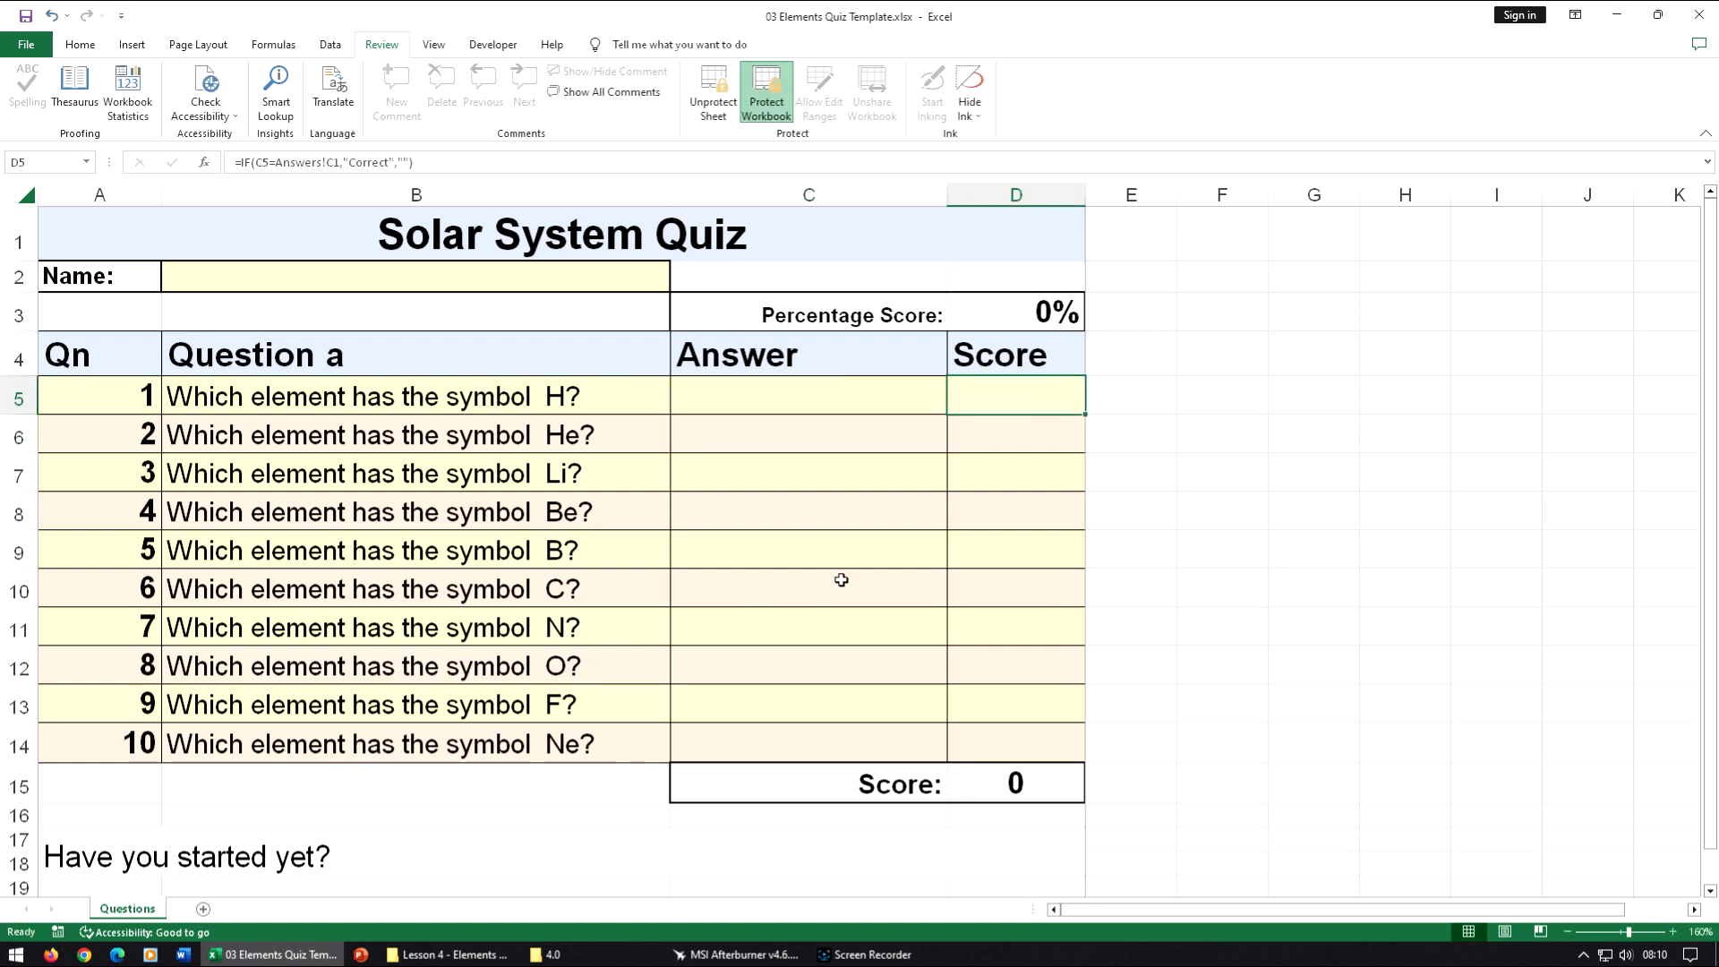
pyautogui.rightClick(150, 911)
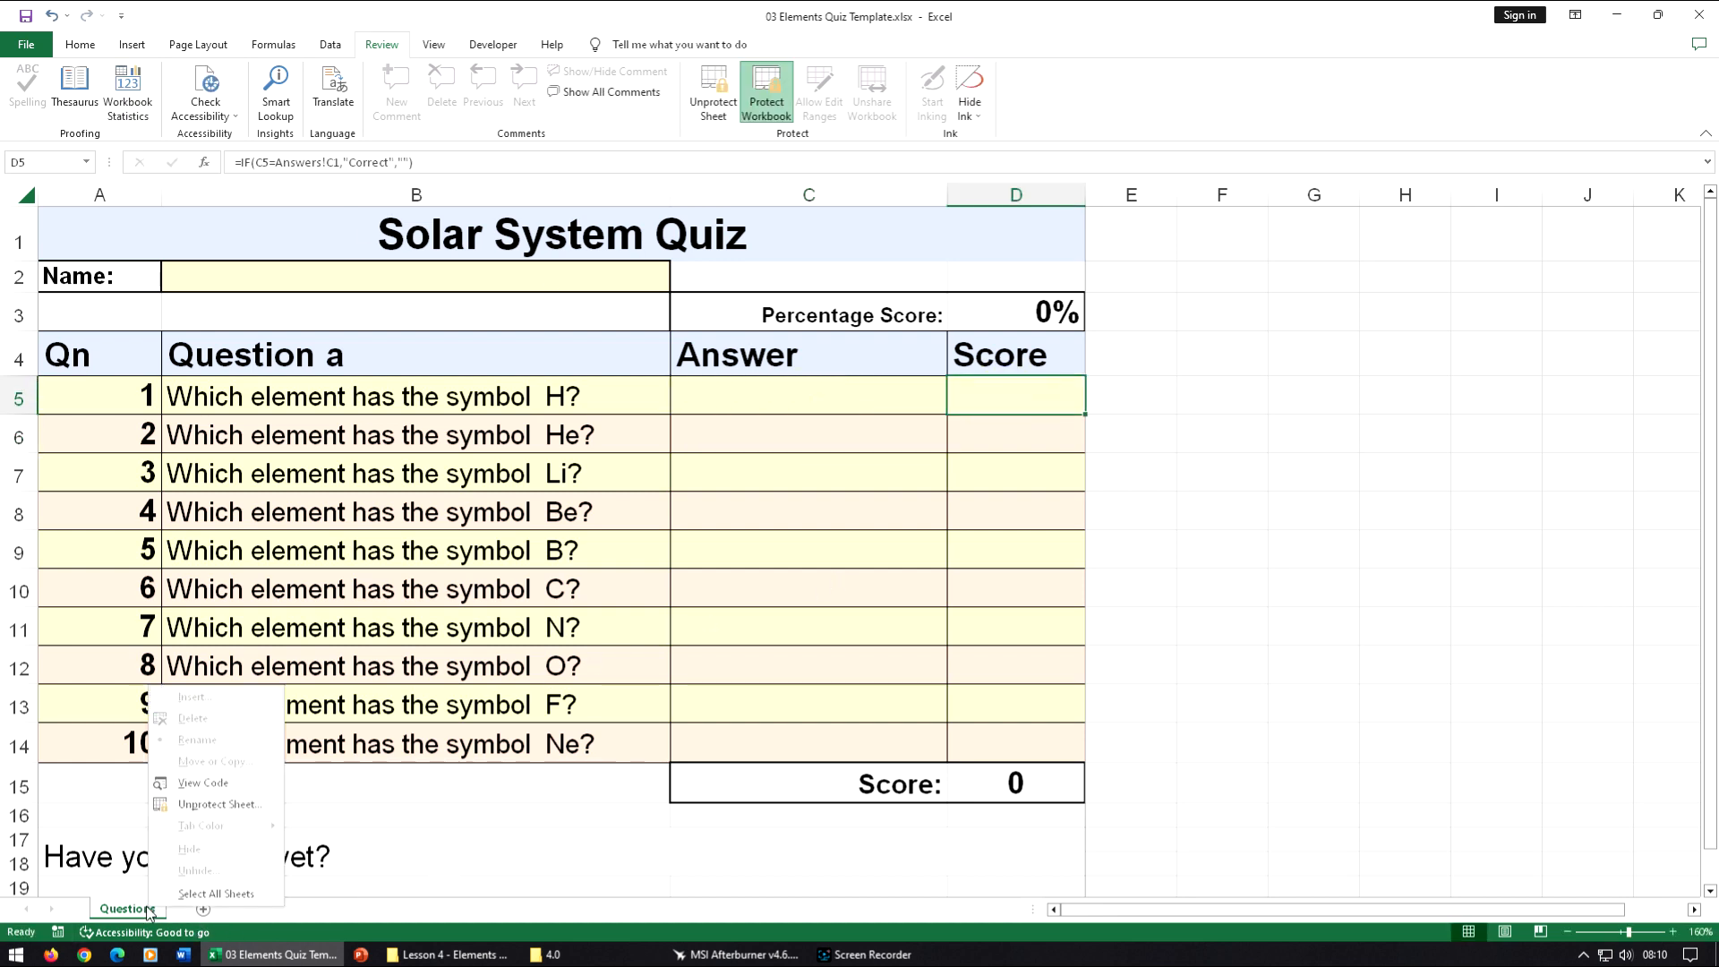
pyautogui.click(329, 847)
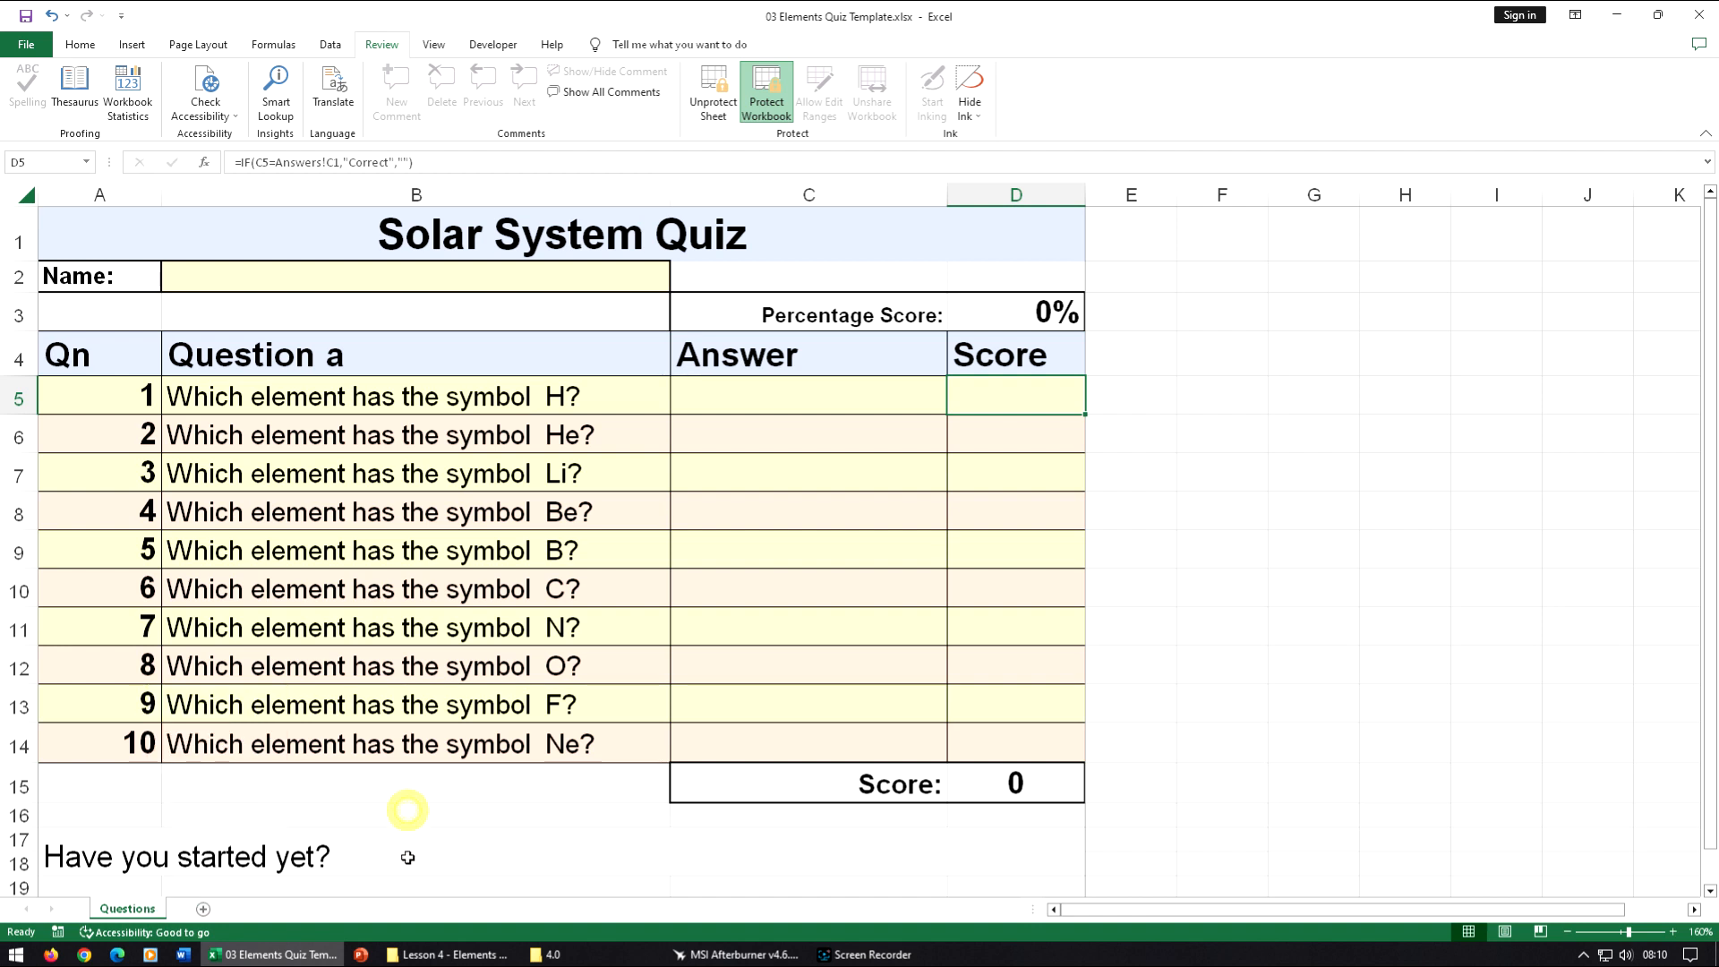
pyautogui.click(817, 469)
pyautogui.click(762, 385)
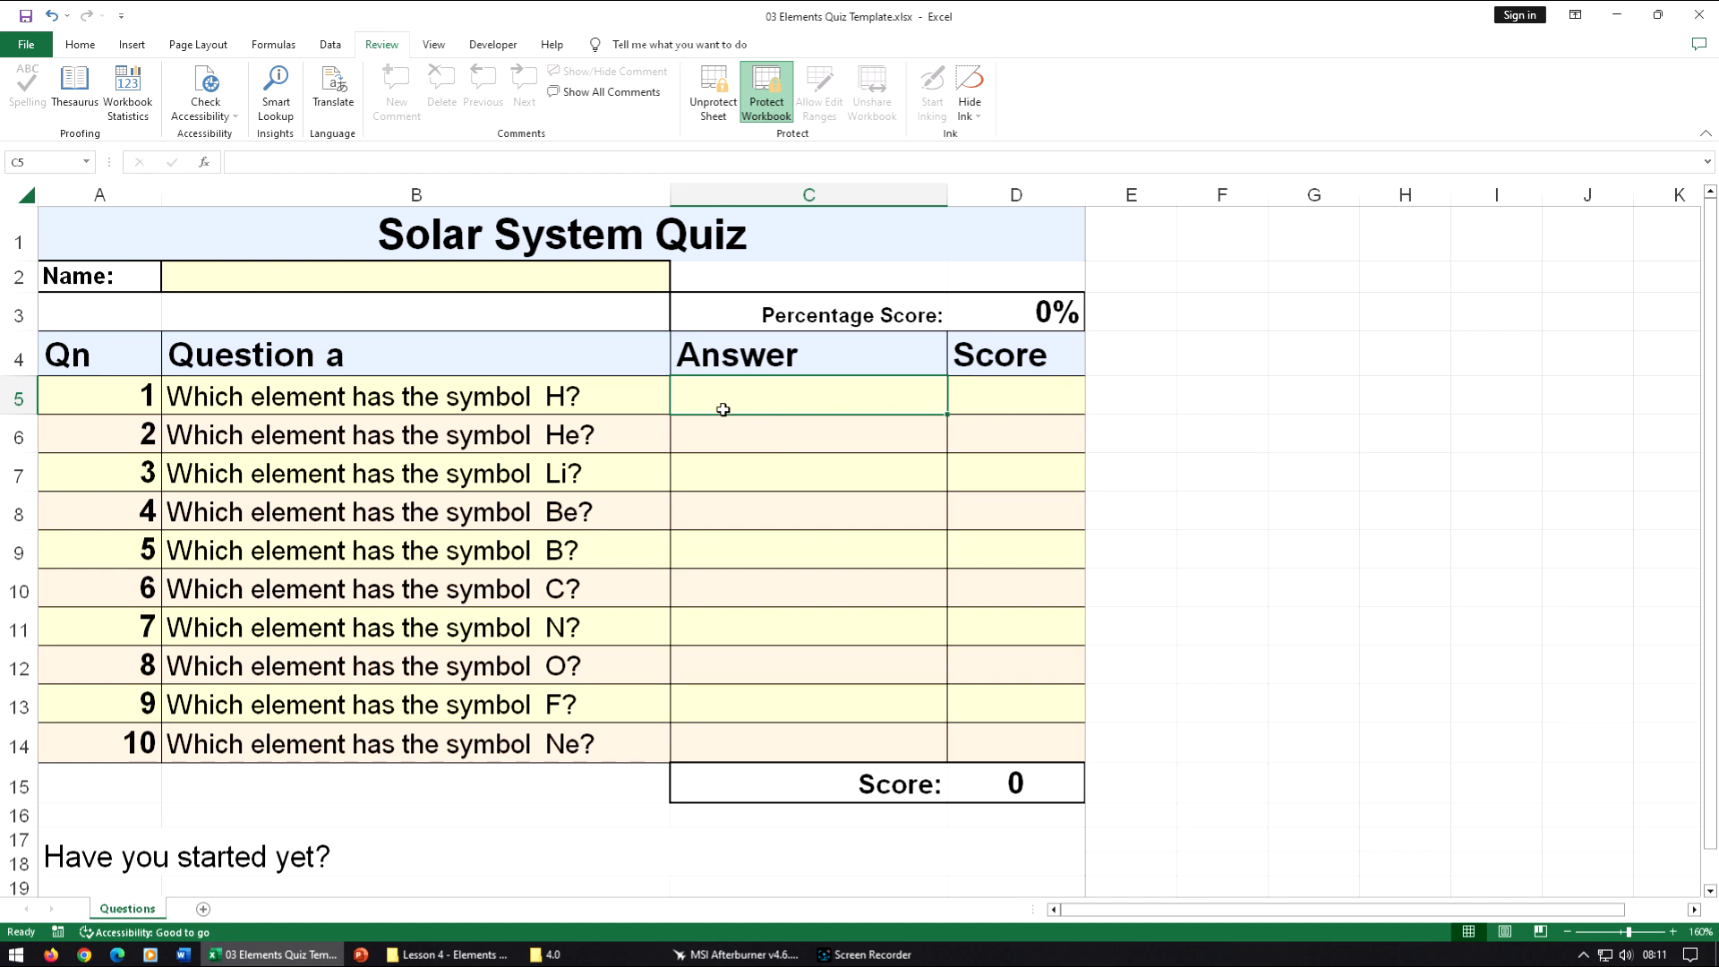
pyautogui.click(972, 618)
pyautogui.click(783, 547)
pyautogui.click(744, 466)
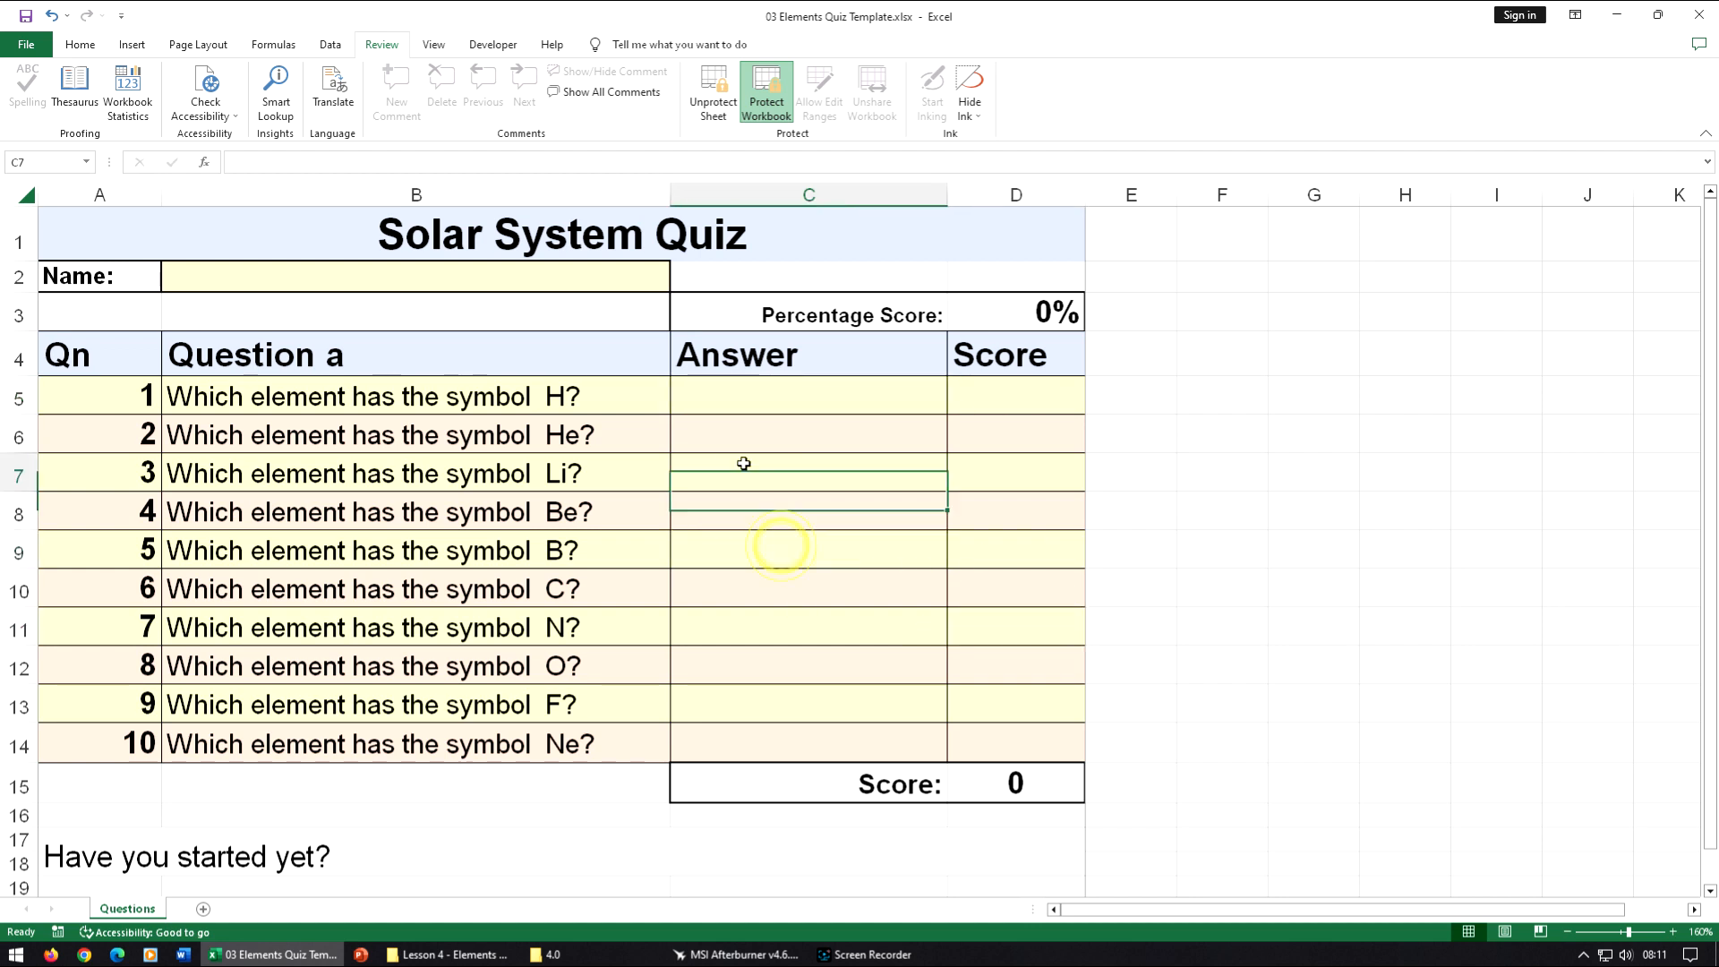
pyautogui.click(718, 388)
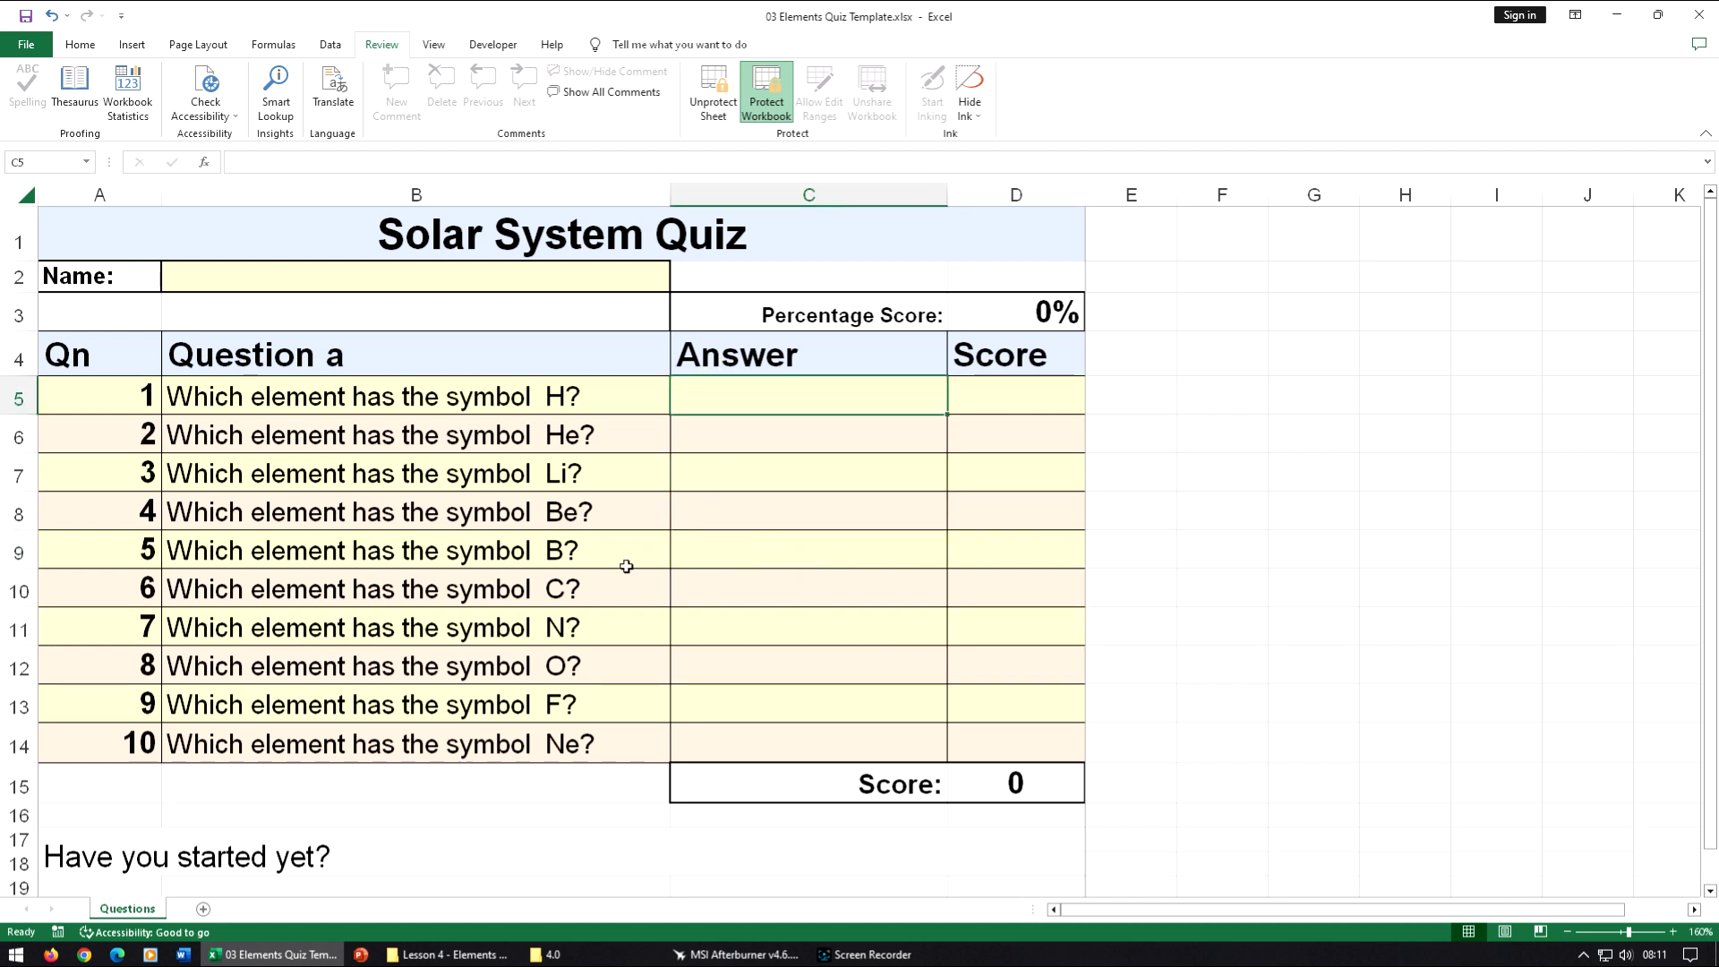